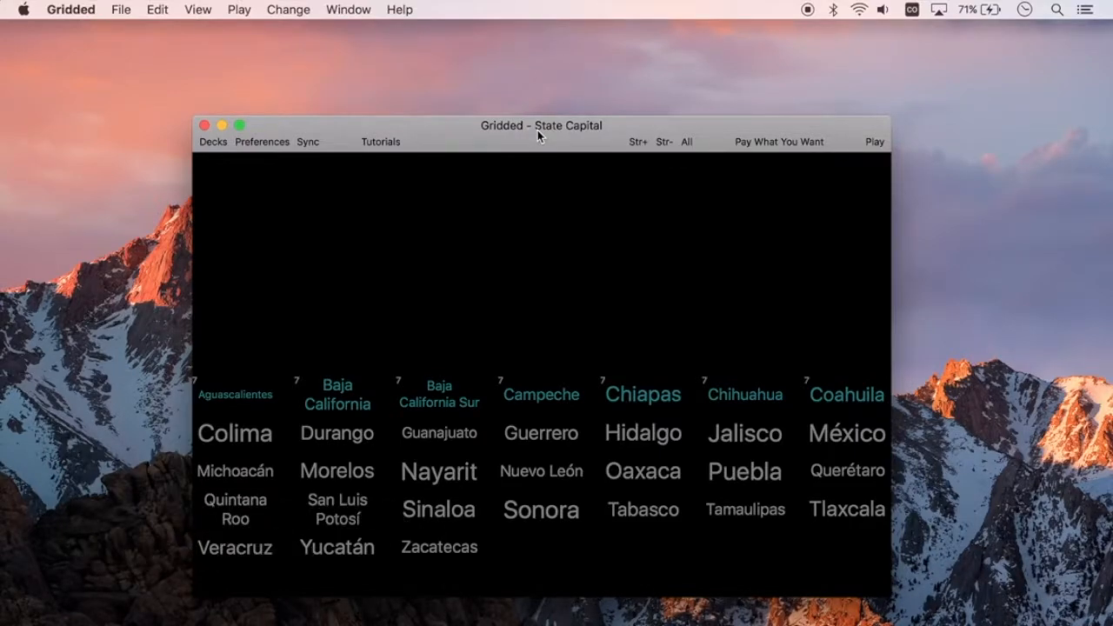
{"action": "left_click", "coordinate": [123, 9]}
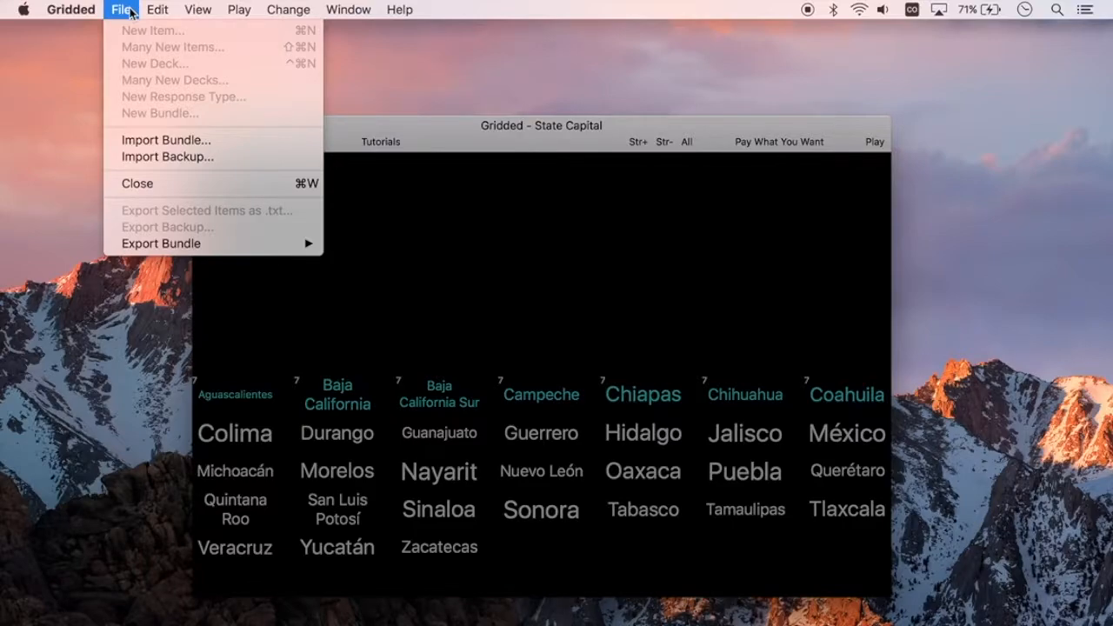
{"action": "left_click", "coordinate": [131, 13]}
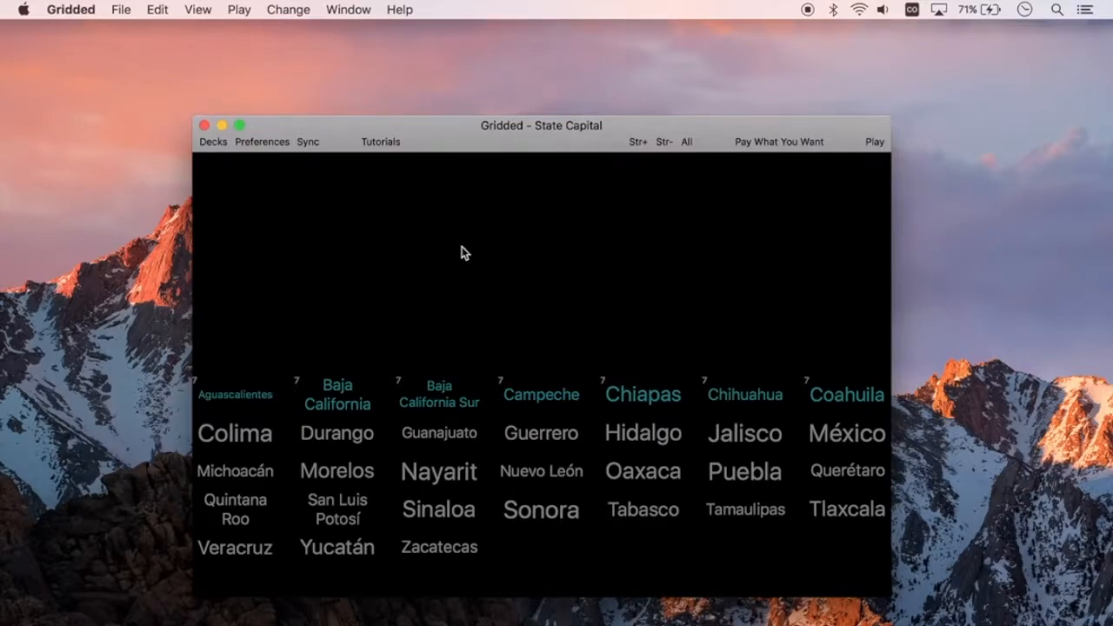
- Show the decks and create a new response type named French
{"action": "left_click", "coordinate": [213, 142]}
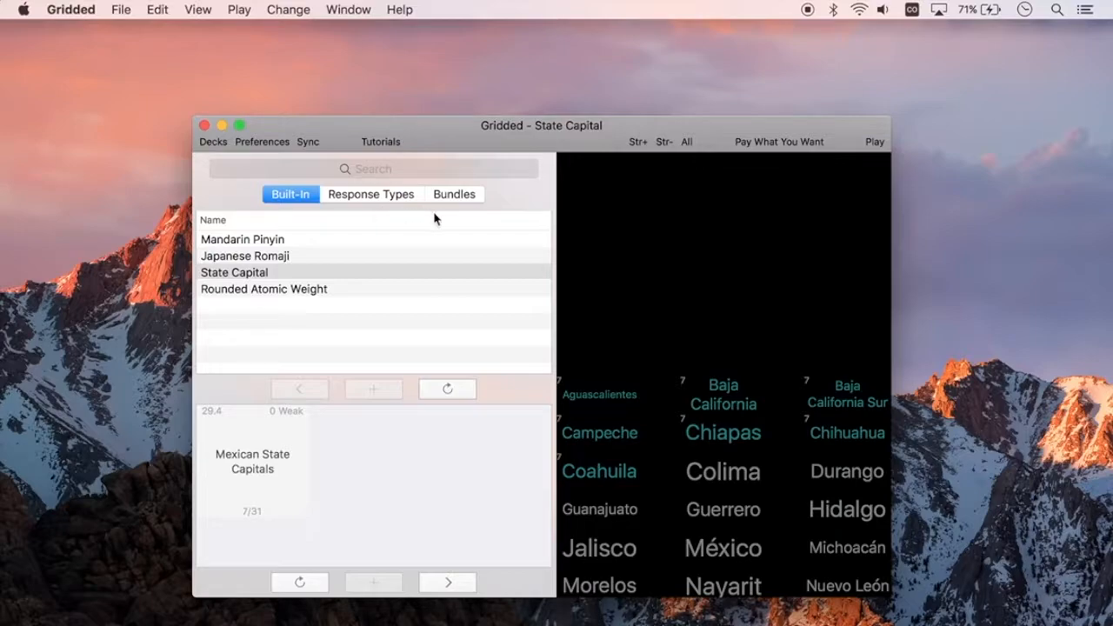
{"action": "left_click", "coordinate": [398, 199]}
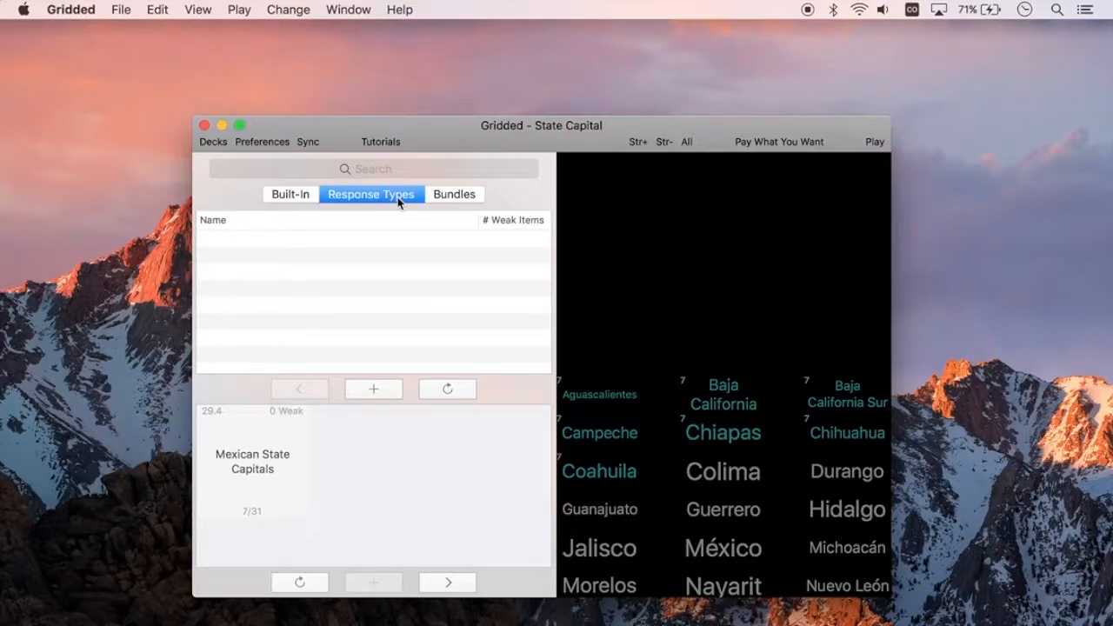
{"action": "left_click", "coordinate": [385, 389]}
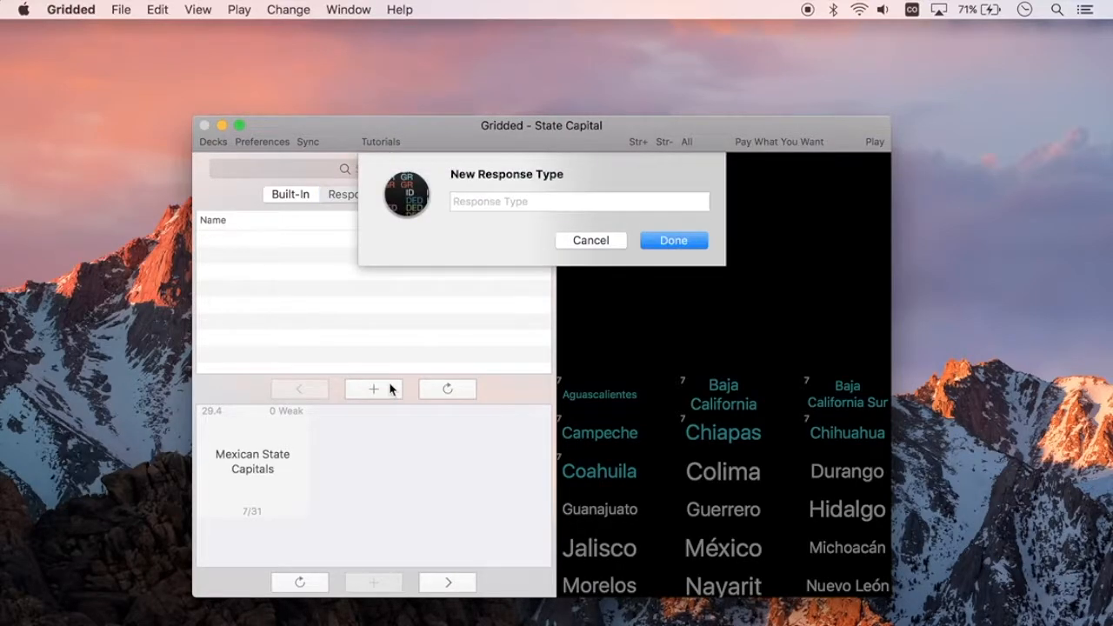
{"action": "left_click", "coordinate": [492, 202]}
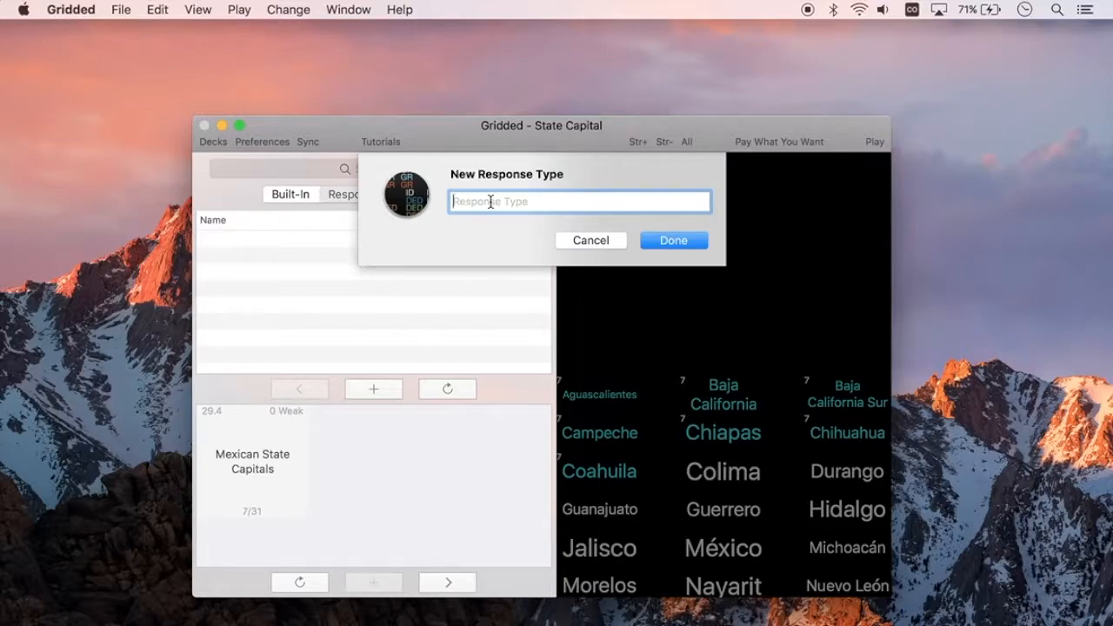
{"action": "type", "text": "French"}
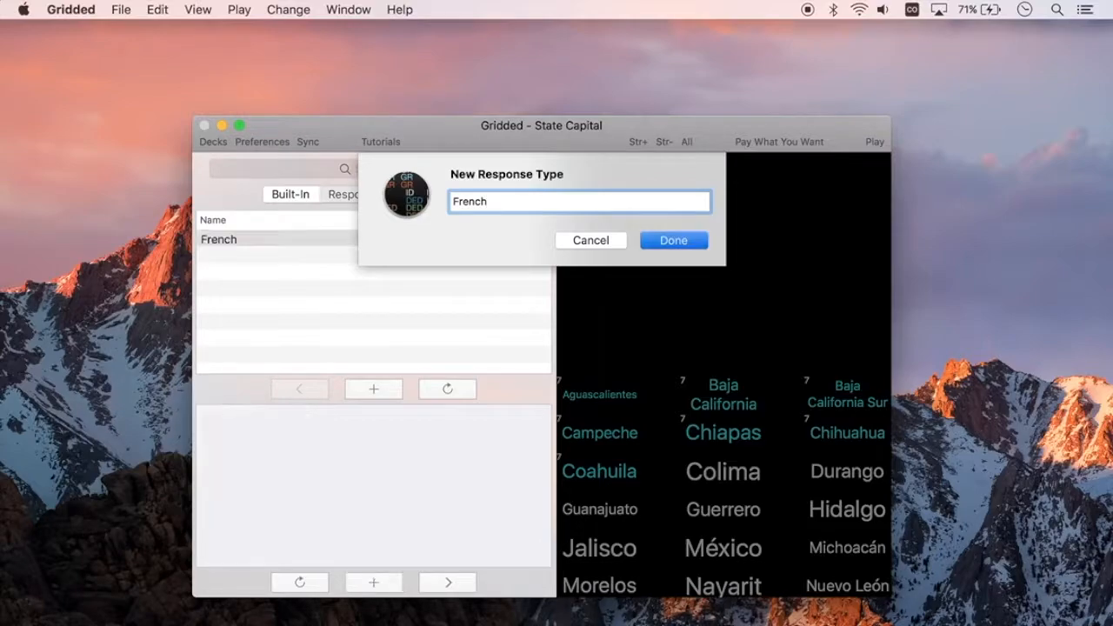
{"action": "key", "text": "Return"}
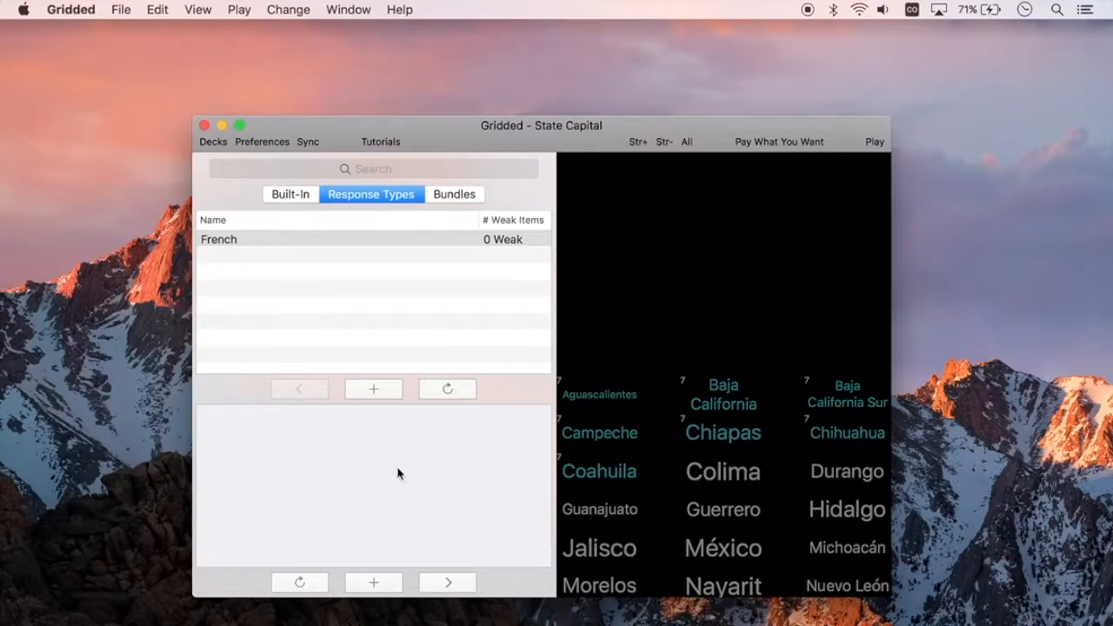
{"action": "left_click", "coordinate": [117, 9]}
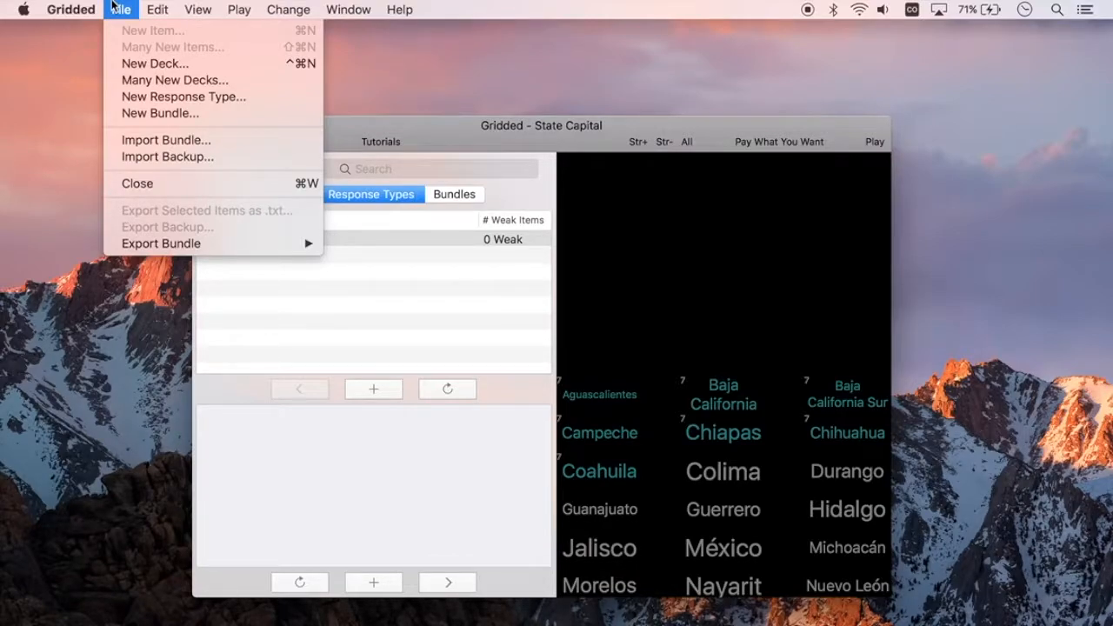
{"action": "left_click", "coordinate": [114, 4]}
- Try naming a single new deck "This French Deck" in the French response type
{"action": "left_click", "coordinate": [380, 589]}
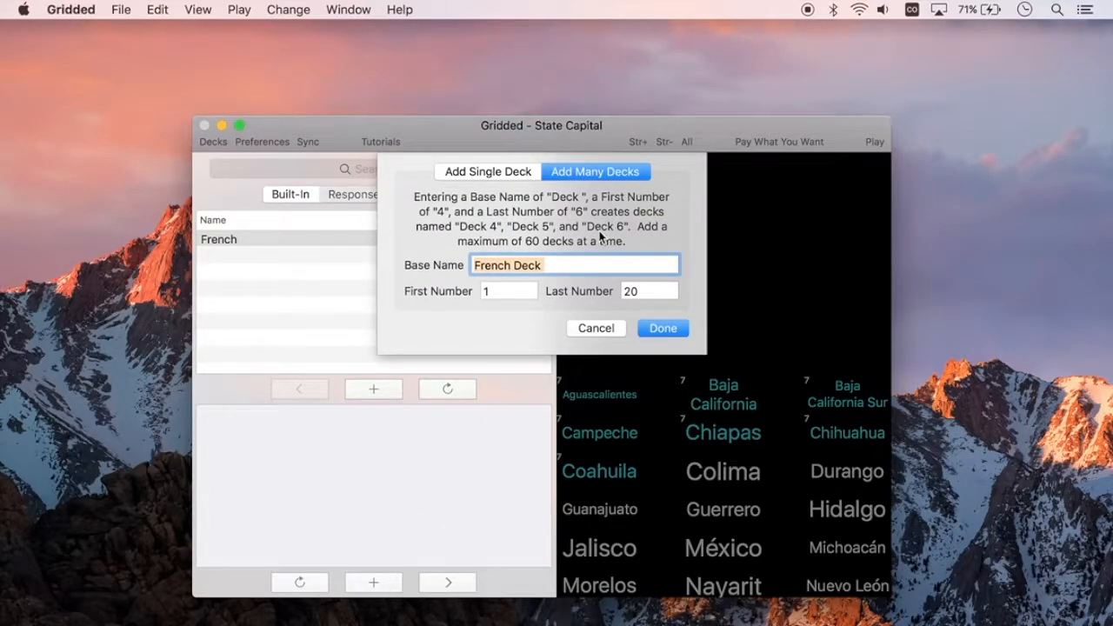
{"action": "left_click", "coordinate": [520, 172]}
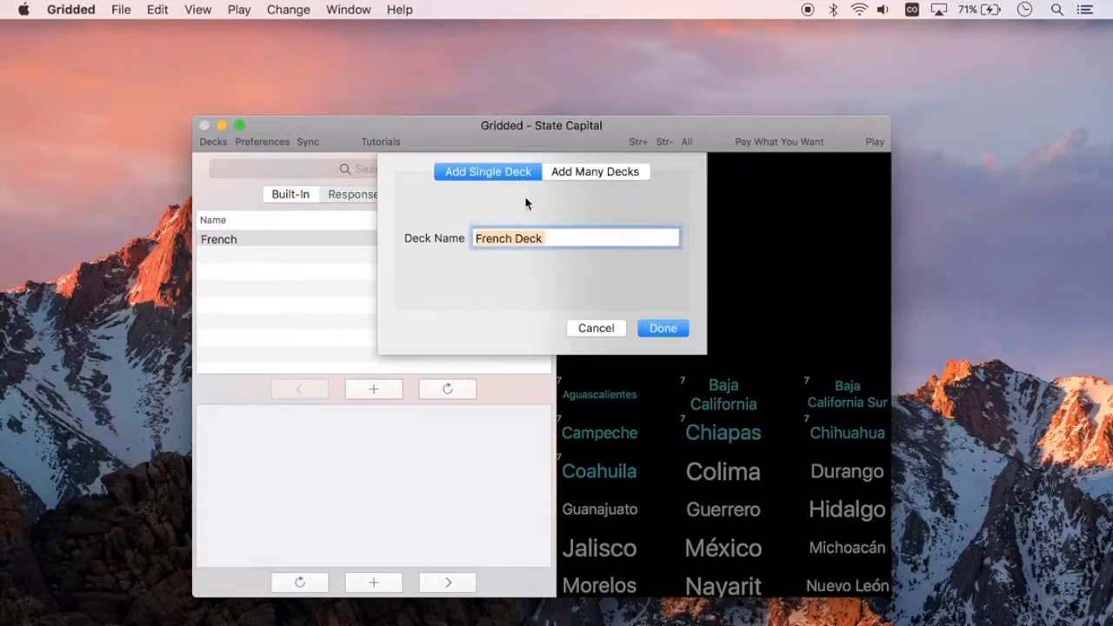
{"action": "left_click", "coordinate": [559, 238]}
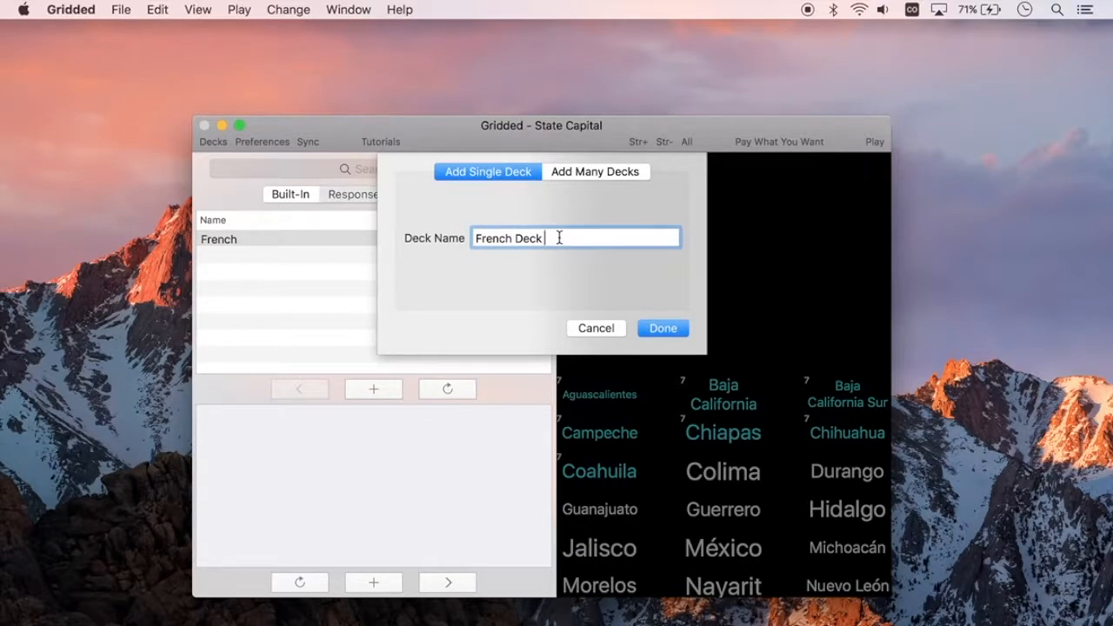
{"action": "key", "text": "BackSpace"}
{"action": "key", "text": "alt+BackSpace"}
{"action": "key", "text": "alt+BackSpace"}
{"action": "type", "text": "This French Deck"}
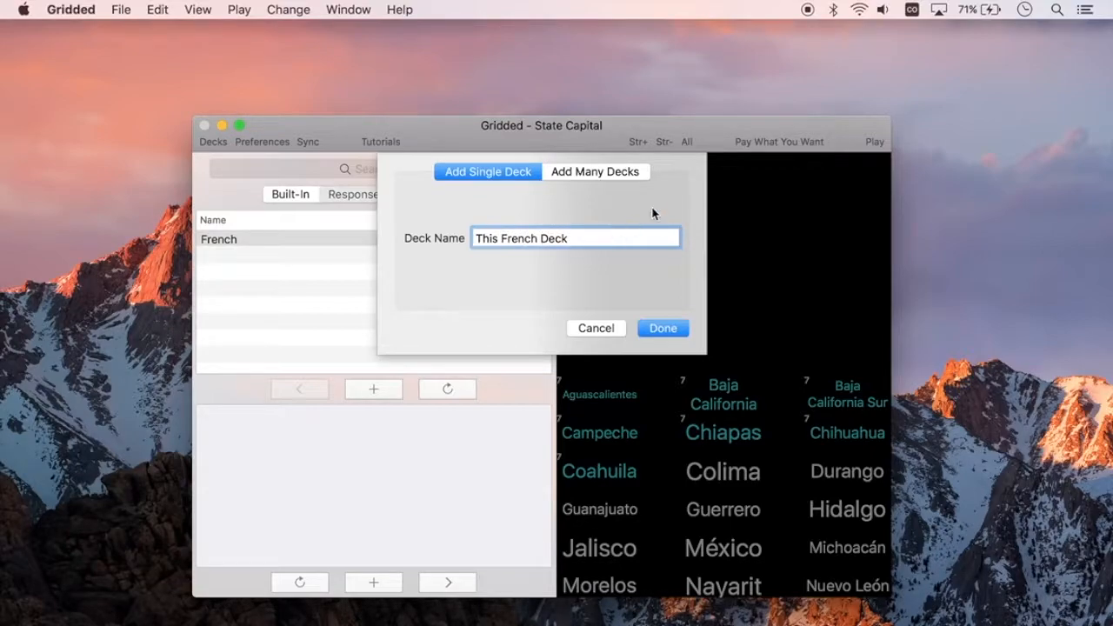
- Add many decks to the French response type with base name "French" and last number 5
{"action": "left_click", "coordinate": [623, 173]}
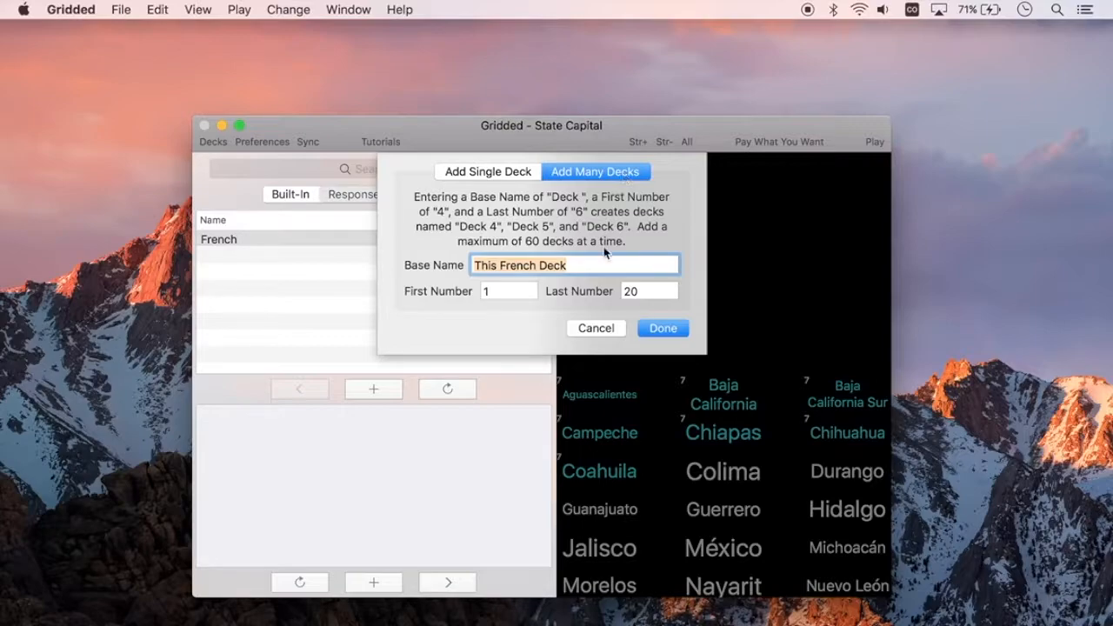
{"action": "left_click", "coordinate": [588, 261]}
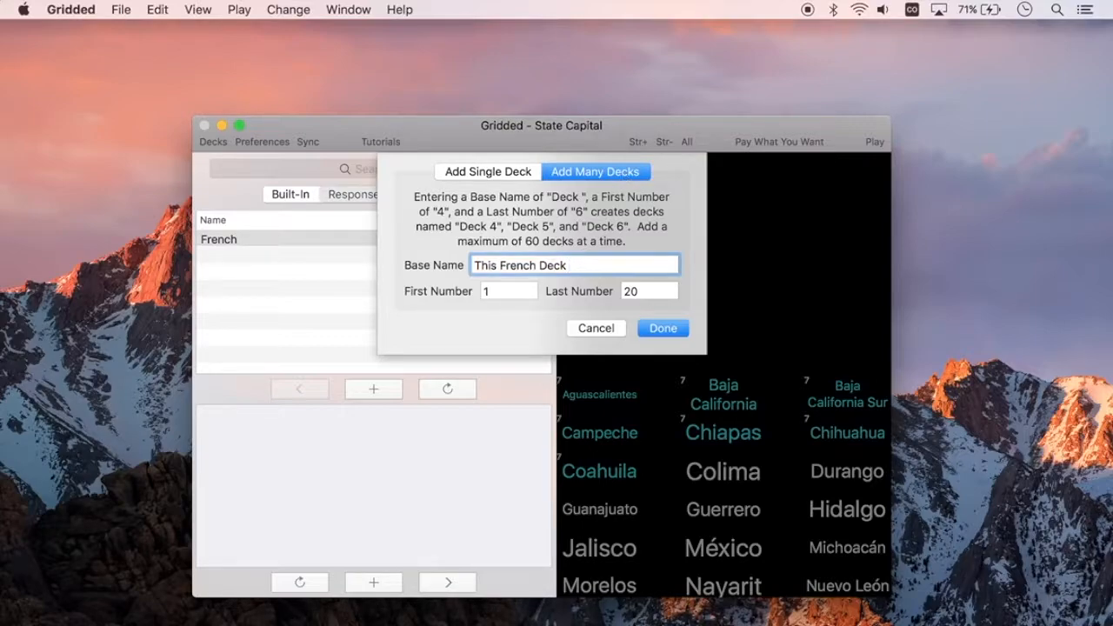
{"action": "double_click", "coordinate": [634, 289]}
{"action": "type", "text": "5"}
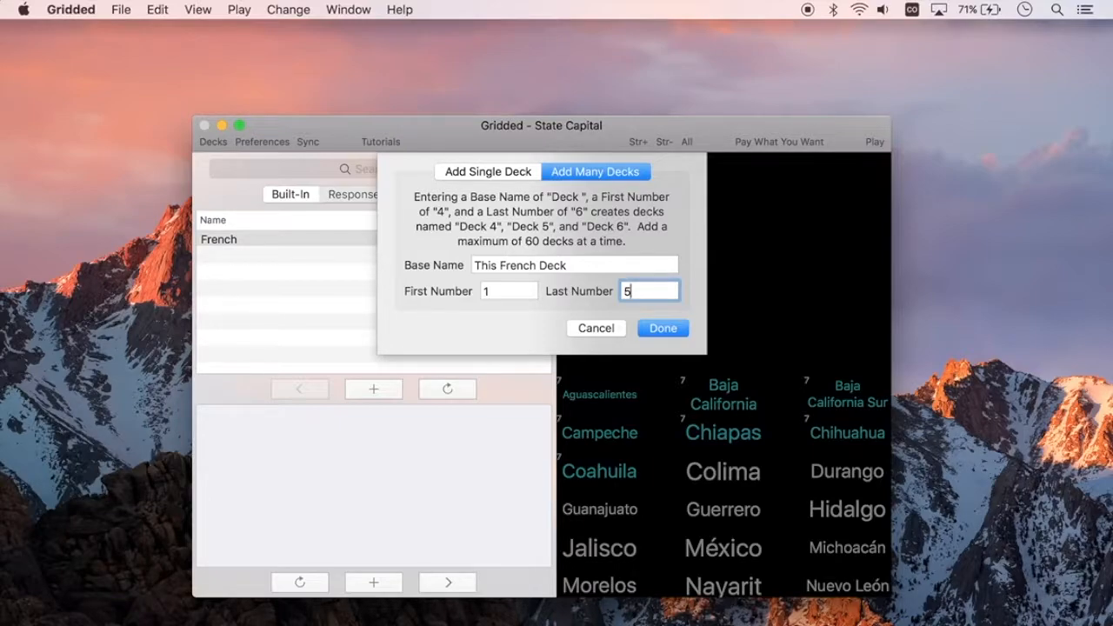
{"action": "left_click", "coordinate": [572, 264]}
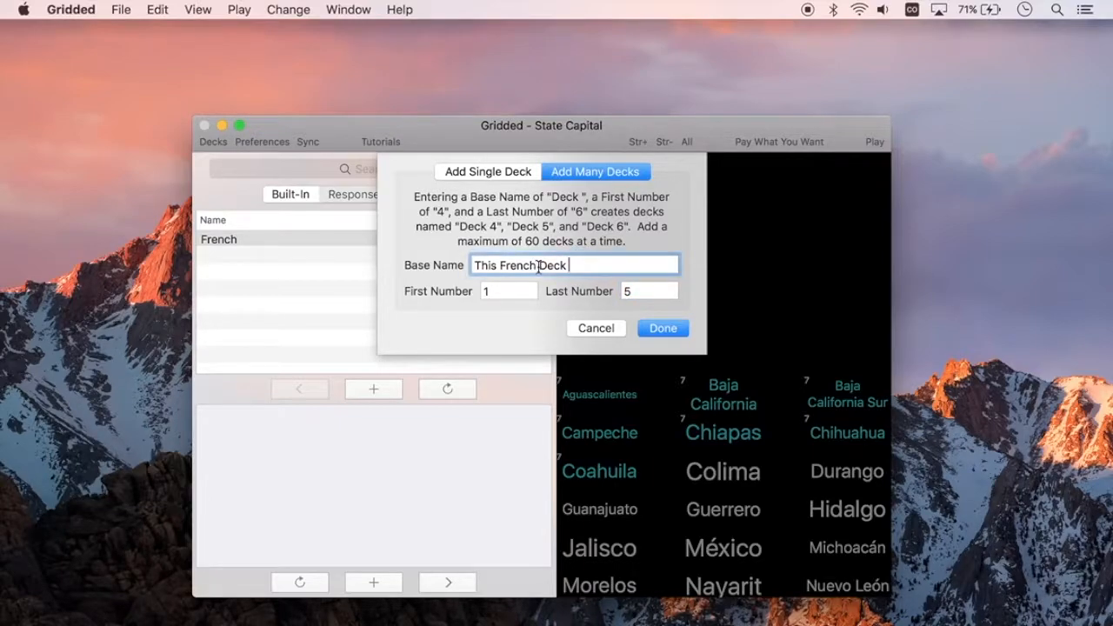
{"action": "key", "text": "super+a"}
{"action": "key", "text": "BackSpace"}
{"action": "type", "text": "French"}
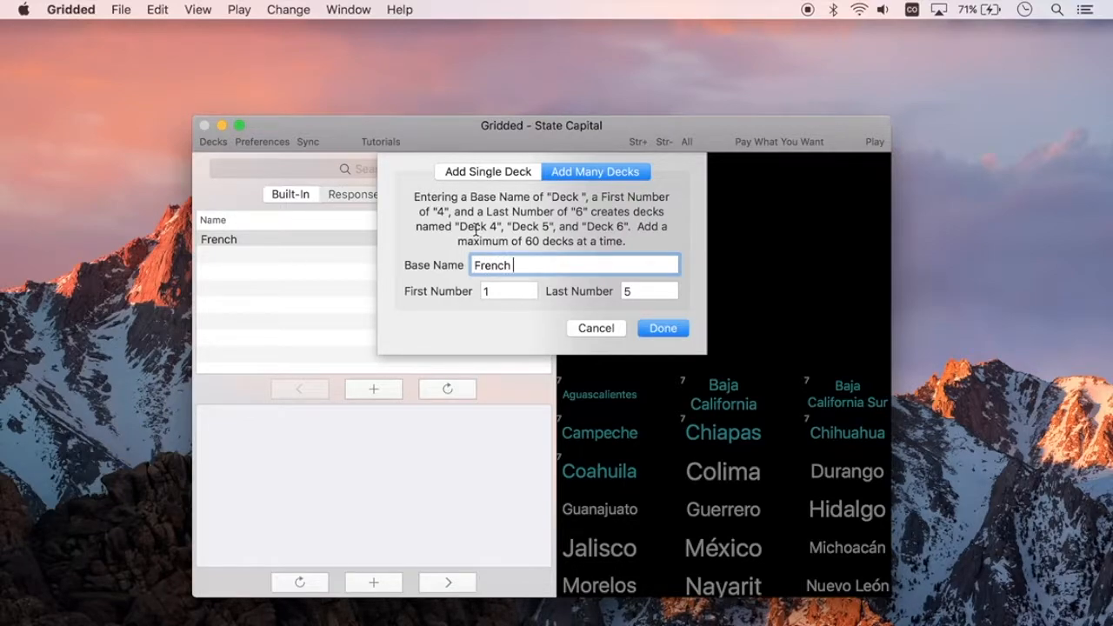
{"action": "left_click", "coordinate": [660, 328]}
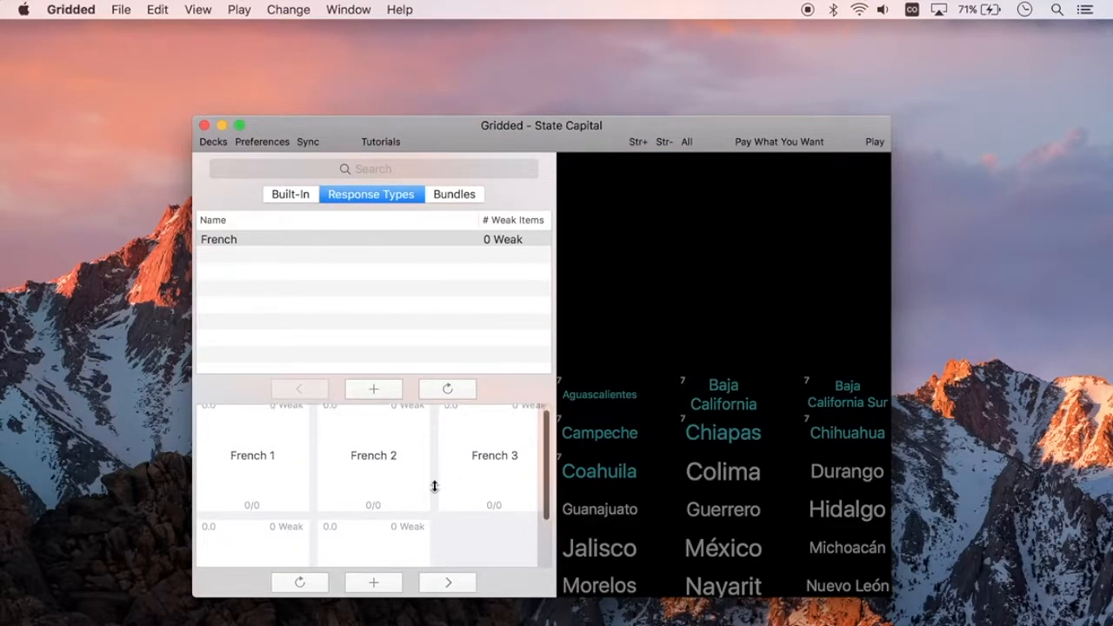
- Add an item with prompt "book" and response "le livre" to the French 1 deck
{"action": "scroll", "coordinate": [435, 492], "scroll_direction": "down", "scroll_amount": 2}
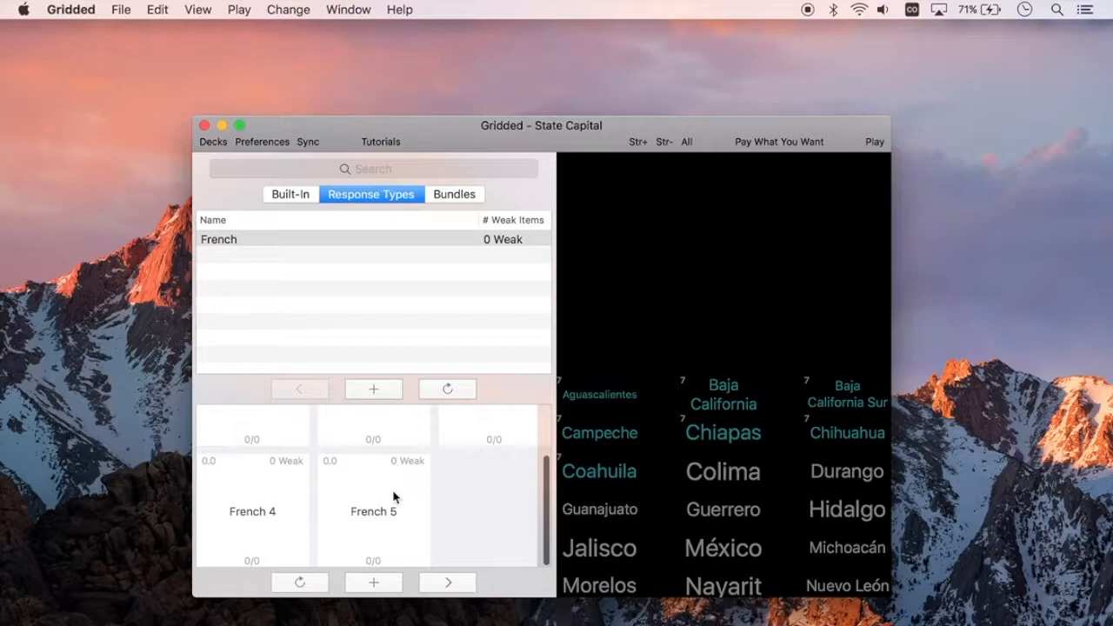
{"action": "scroll", "coordinate": [470, 500], "scroll_direction": "up", "scroll_amount": 2}
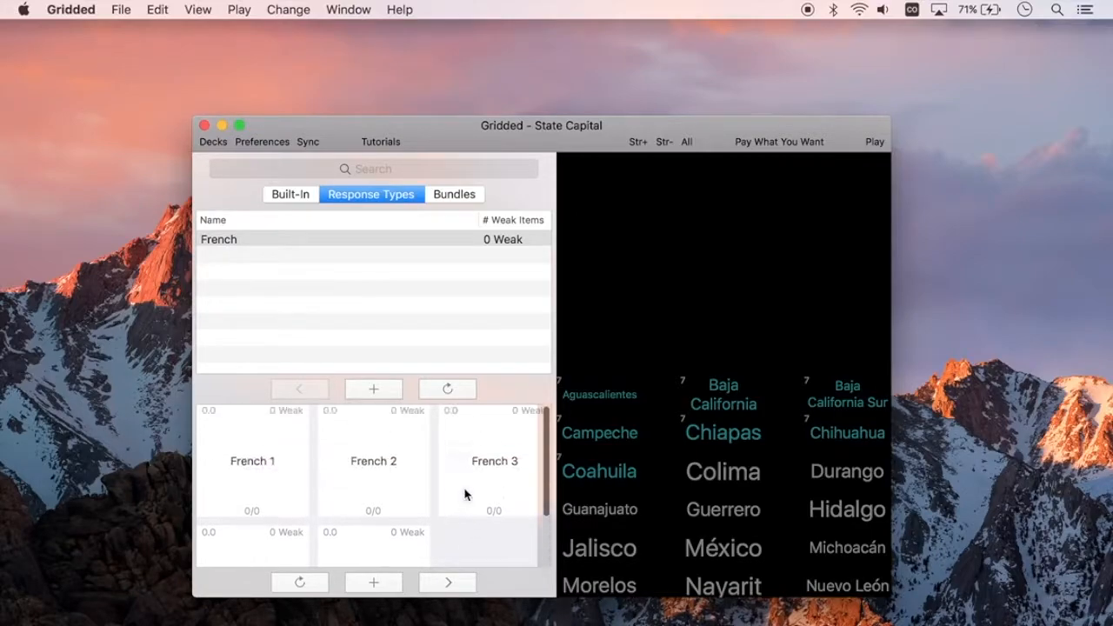
{"action": "left_click", "coordinate": [234, 474]}
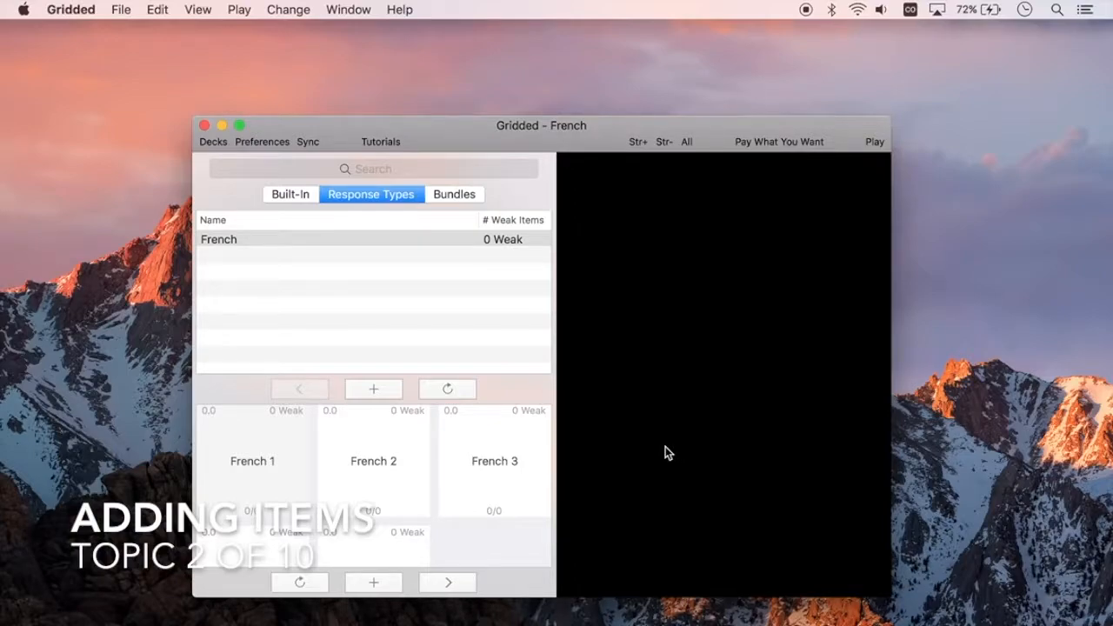
{"action": "left_click", "coordinate": [139, 5]}
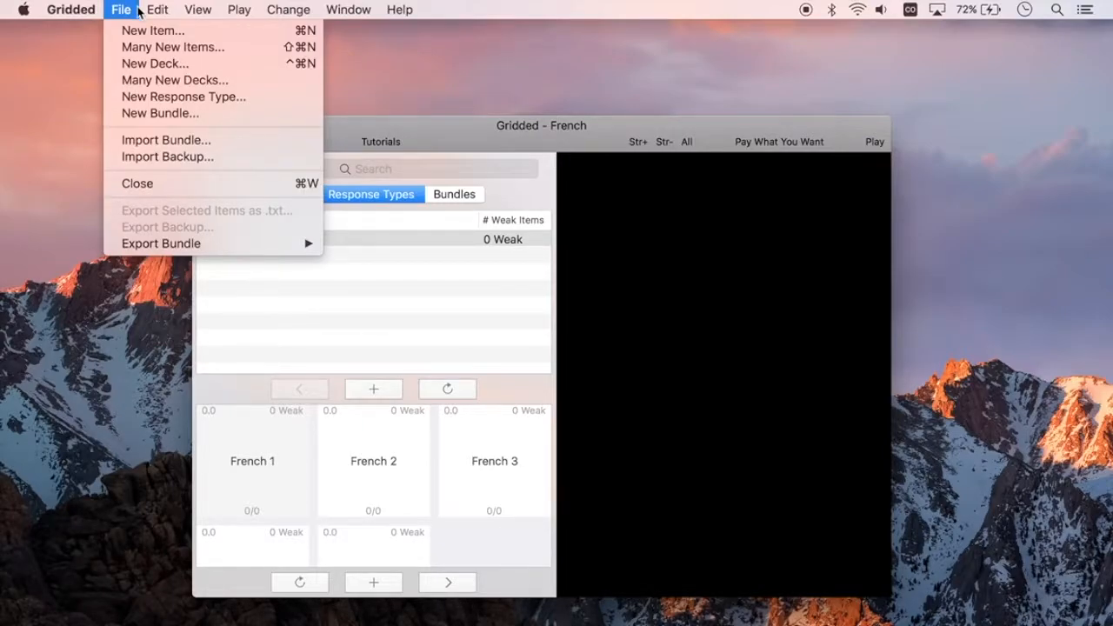
{"action": "left_click", "coordinate": [137, 30]}
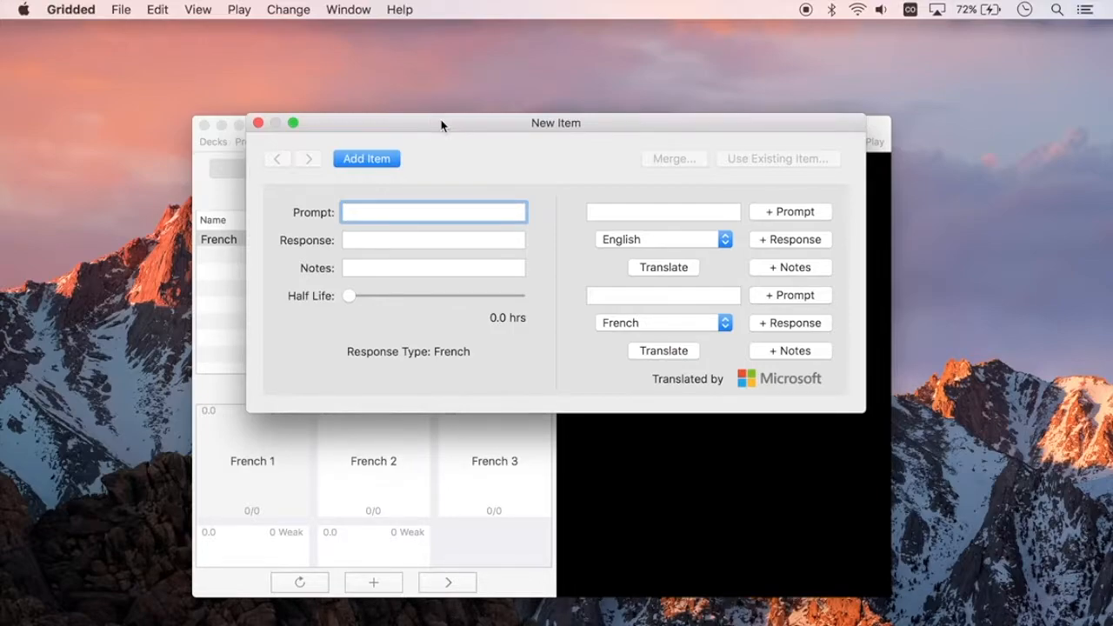
{"action": "type", "text": "book"}
{"action": "left_click", "coordinate": [394, 235]}
{"action": "type", "text": "le livre"}
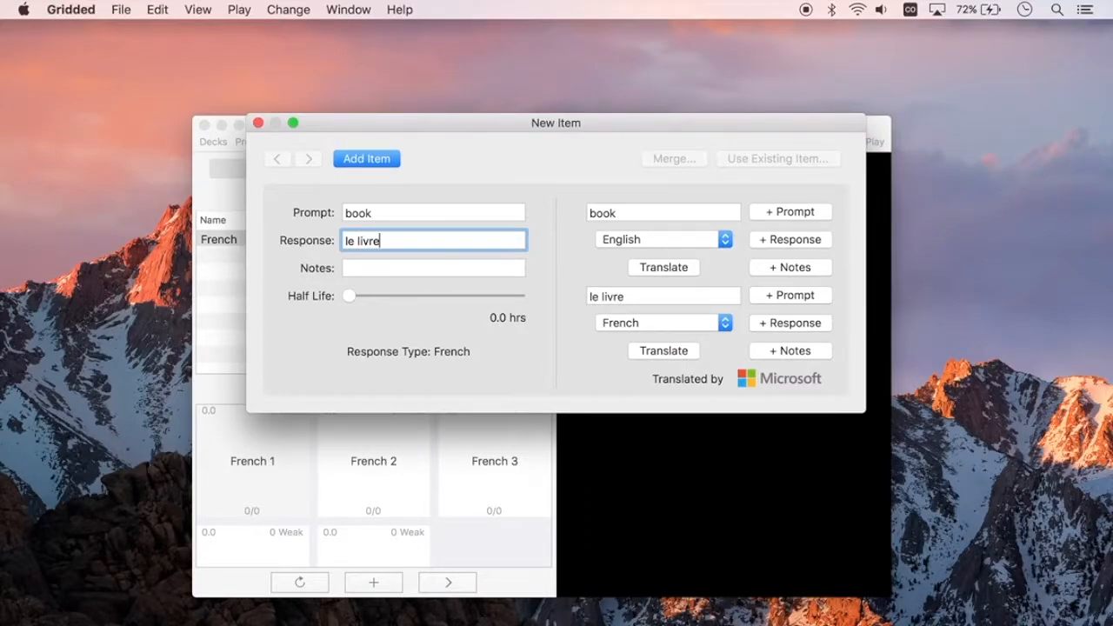
{"action": "left_click", "coordinate": [381, 163]}
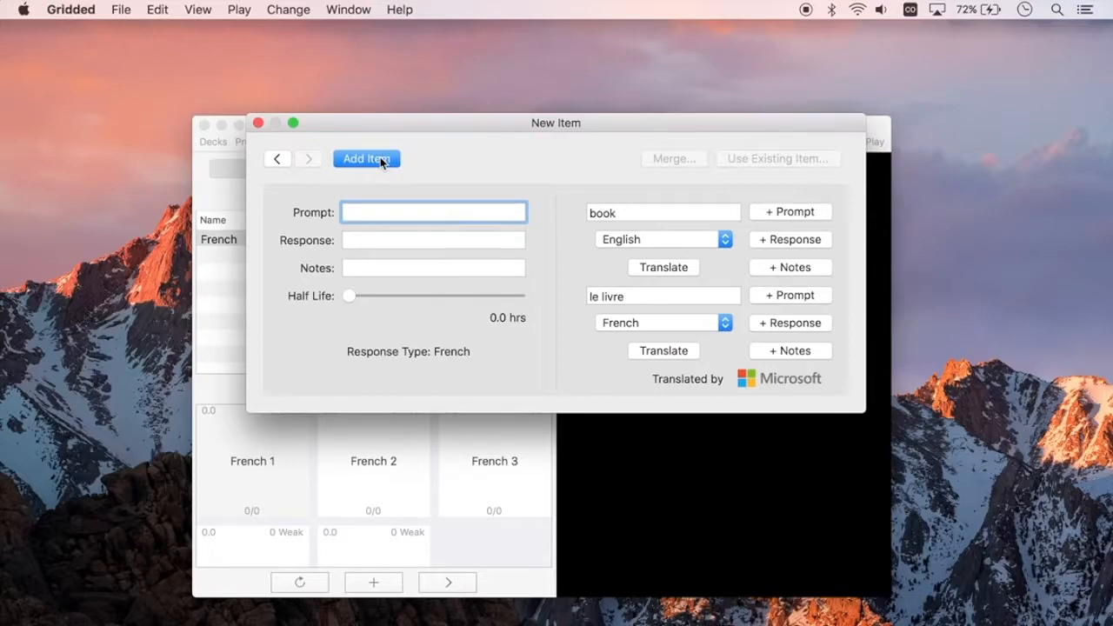
- Move the item form clear of the added item, enter "table" as the next prompt and translate it into French
{"action": "left_click_drag", "start_coordinate": [356, 129], "coordinate": [361, 234]}
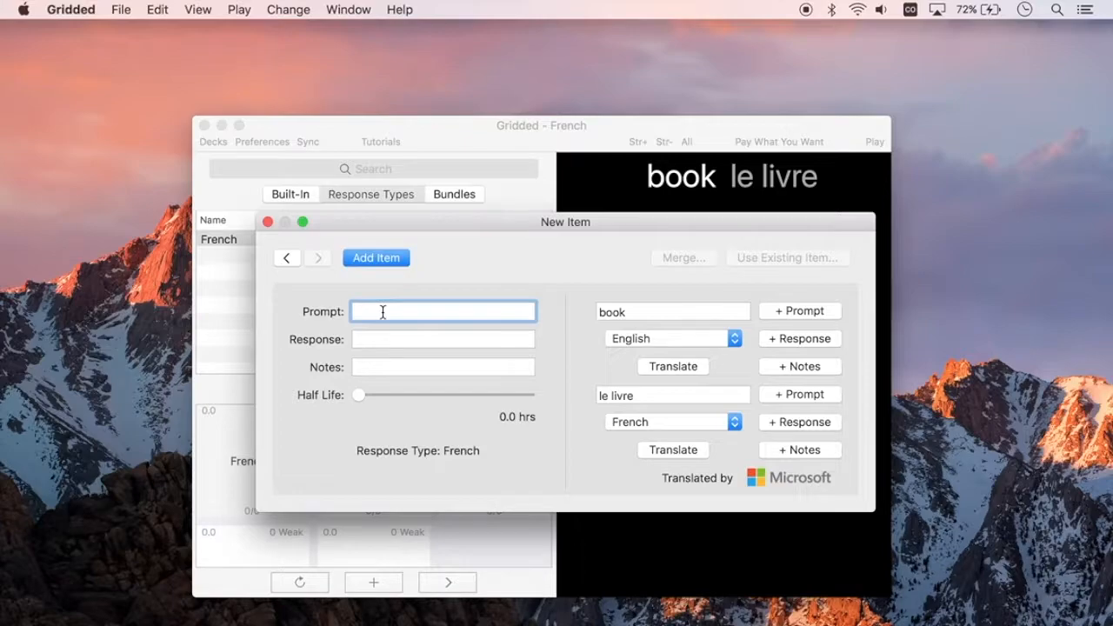
{"action": "type", "text": "table"}
{"action": "left_click", "coordinate": [673, 366]}
- Look up the English word "table" in the dictionary and read the expanded French - English entry for the furniture sense
{"action": "left_click", "coordinate": [610, 312]}
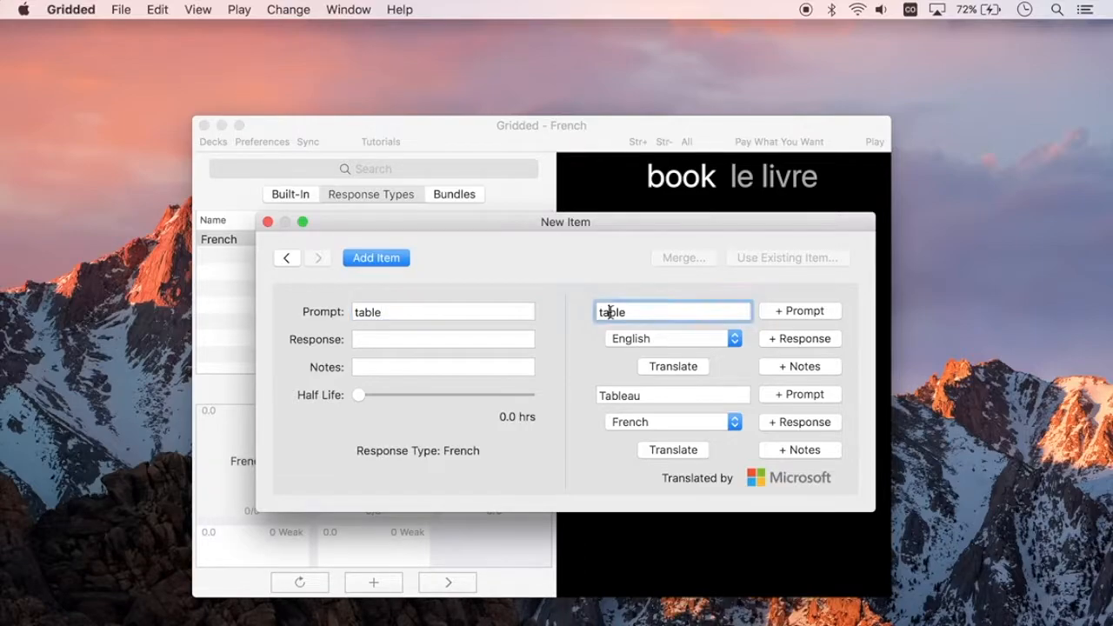
{"action": "key", "text": "ctrl+super+d"}
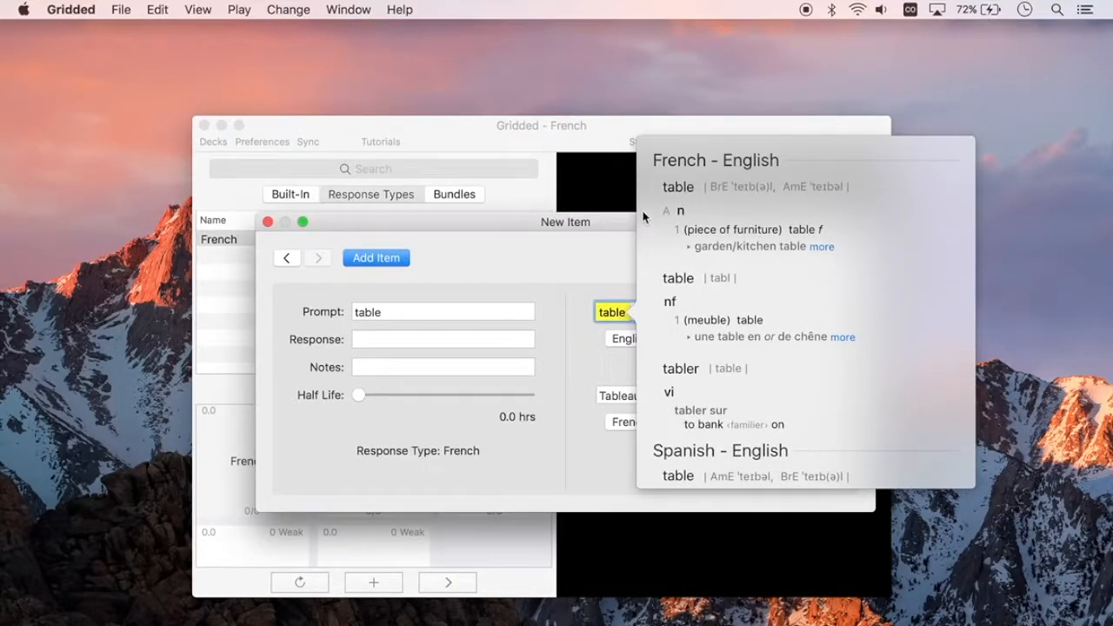
{"action": "left_click", "coordinate": [831, 249]}
{"action": "scroll", "coordinate": [895, 348], "scroll_direction": "down", "scroll_amount": 3}
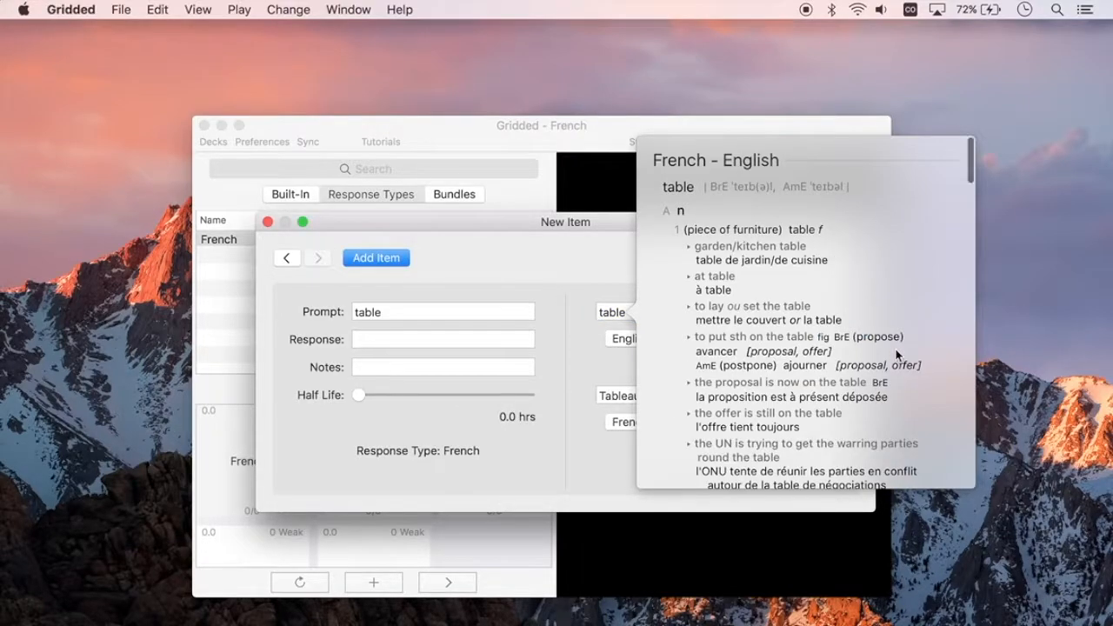
{"action": "scroll", "coordinate": [895, 348], "scroll_direction": "up", "scroll_amount": 3}
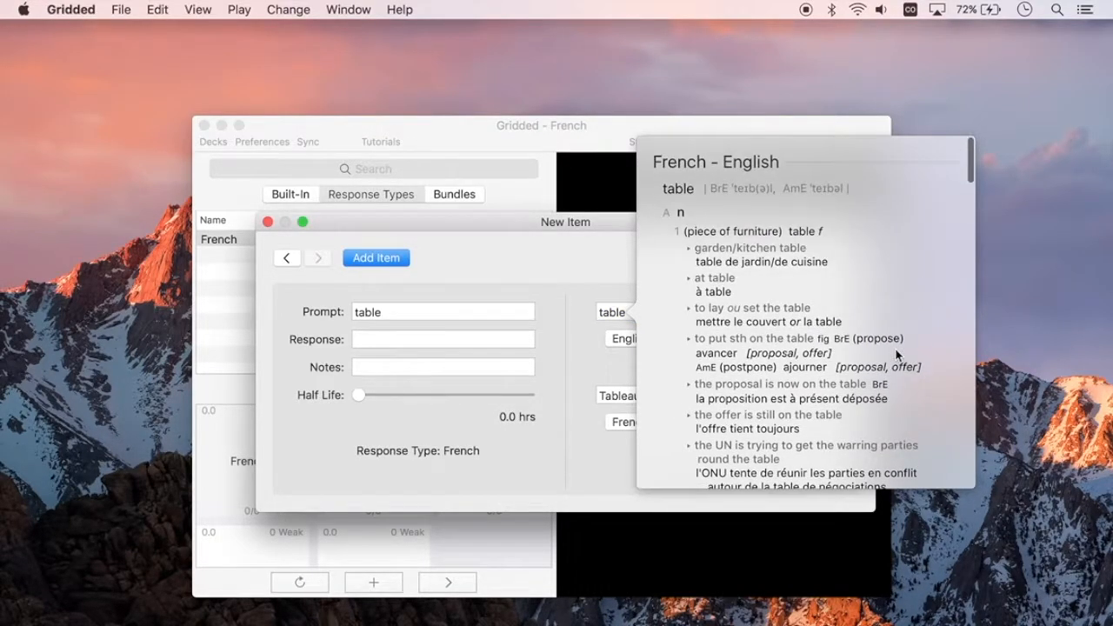
- Set the response to "la table" and add the item to the deck
{"action": "left_click", "coordinate": [369, 340]}
{"action": "type", "text": "la table"}
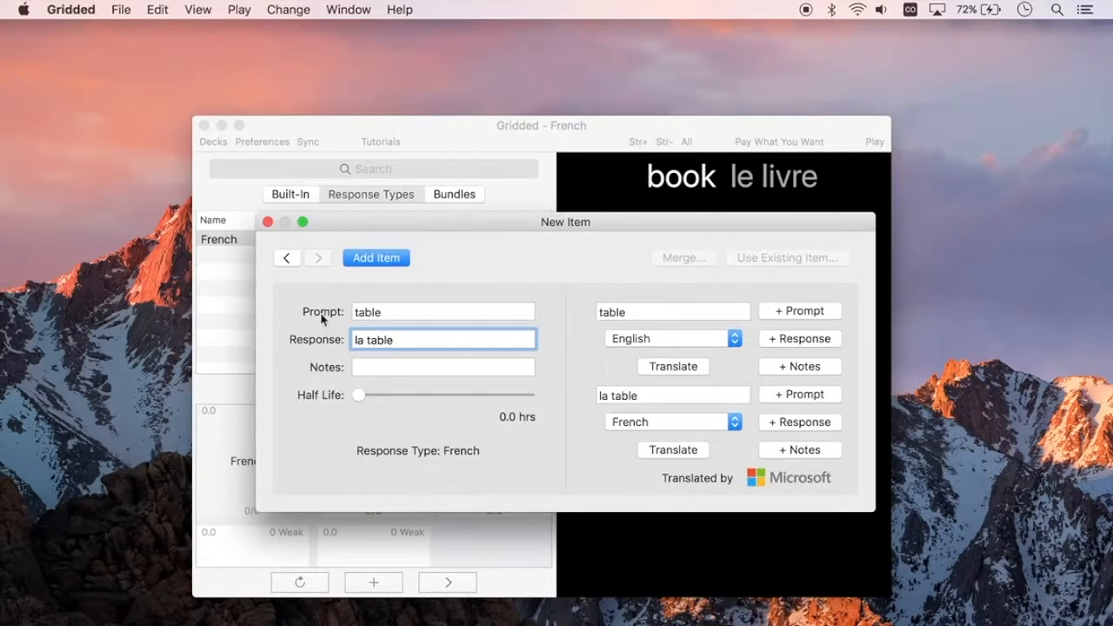
{"action": "left_click", "coordinate": [379, 259]}
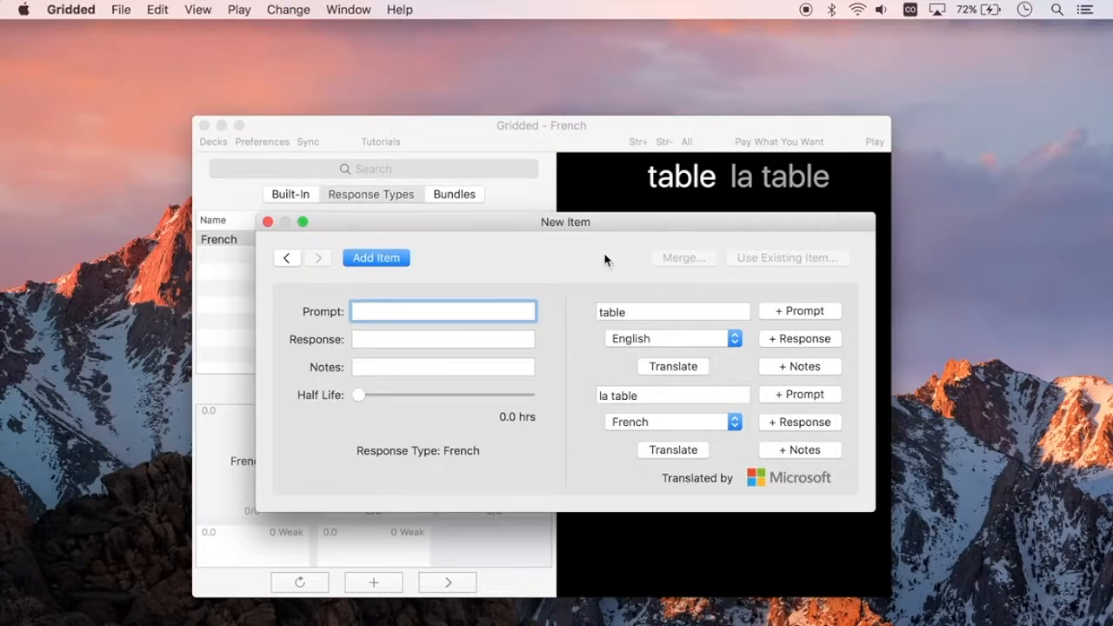
- Review the two added items by moving back and forth between them, and close the item editor
{"action": "left_click", "coordinate": [286, 259]}
{"action": "left_click", "coordinate": [286, 259]}
{"action": "left_click", "coordinate": [319, 259]}
{"action": "left_click", "coordinate": [318, 259]}
{"action": "left_click", "coordinate": [288, 259]}
{"action": "left_click", "coordinate": [288, 259]}
{"action": "left_click", "coordinate": [317, 259]}
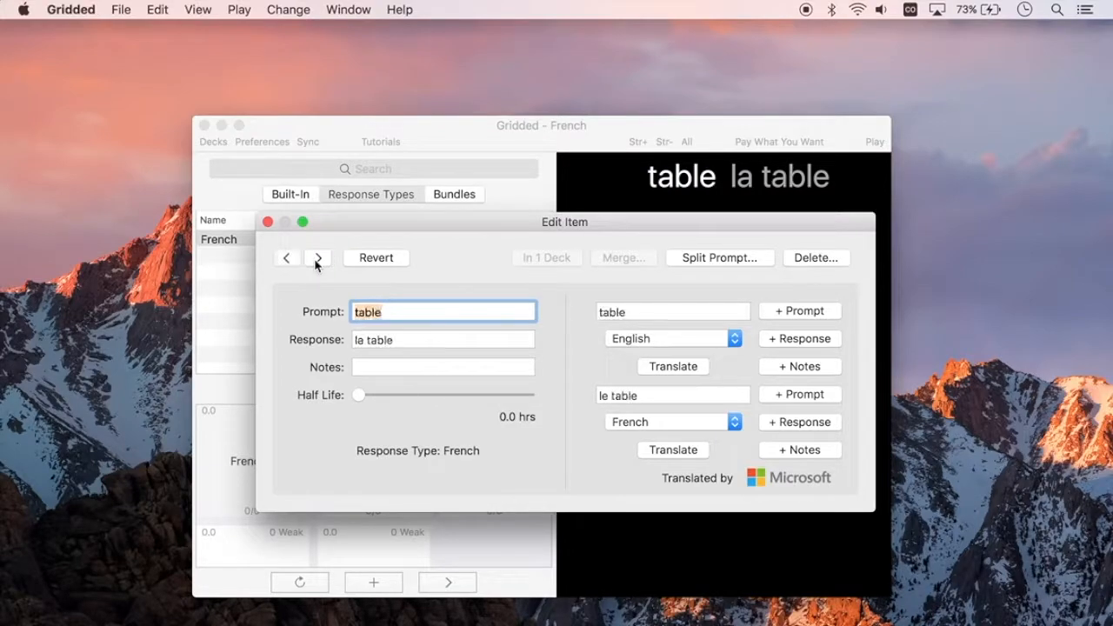
{"action": "left_click", "coordinate": [318, 259]}
{"action": "left_click", "coordinate": [268, 223]}
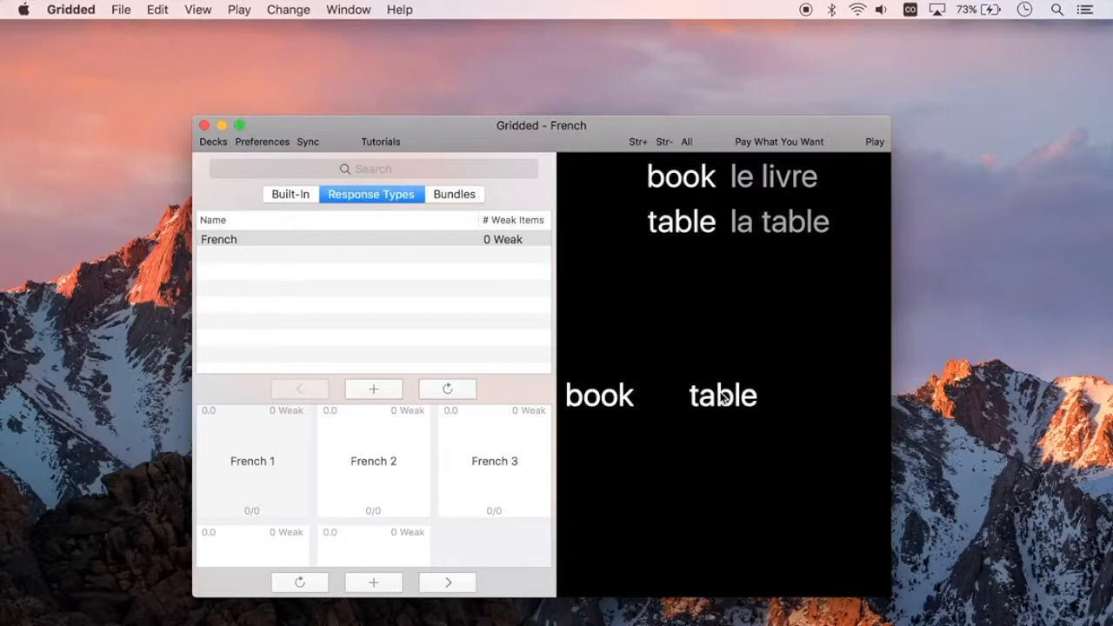
- Start a play round with the two items, return to item selection, and deselect "table" and "book"
{"action": "left_click", "coordinate": [874, 143]}
{"action": "left_click", "coordinate": [870, 143]}
{"action": "left_click", "coordinate": [726, 405]}
{"action": "left_click", "coordinate": [630, 402]}
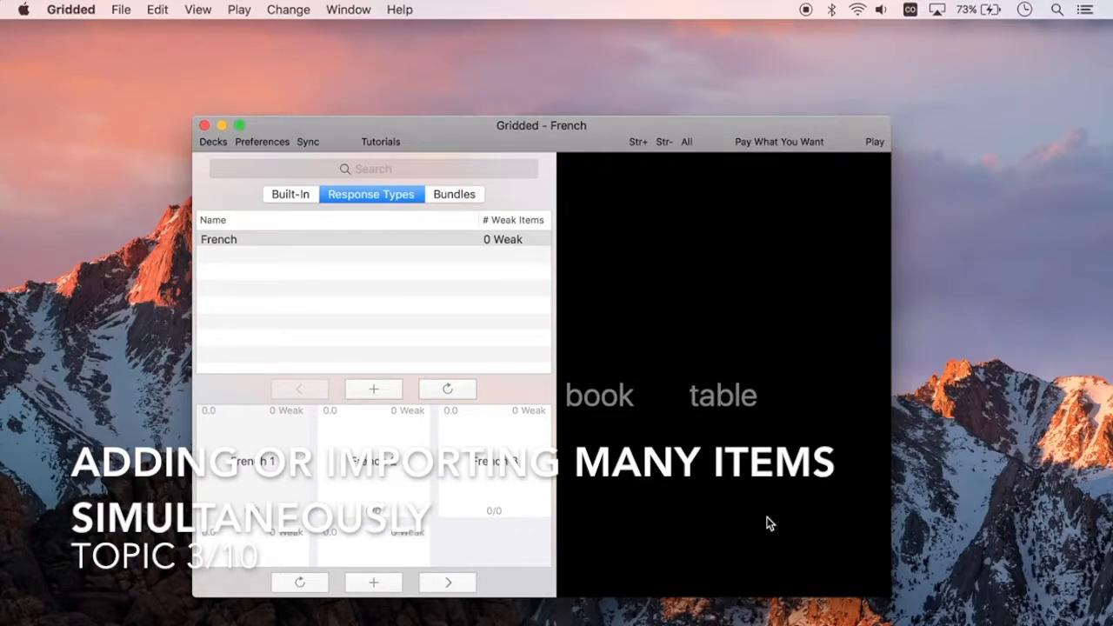
- Open the form for many new items and enter the lines "four,quatre", "table,la table" and "three,trois"
{"action": "left_click", "coordinate": [124, 9]}
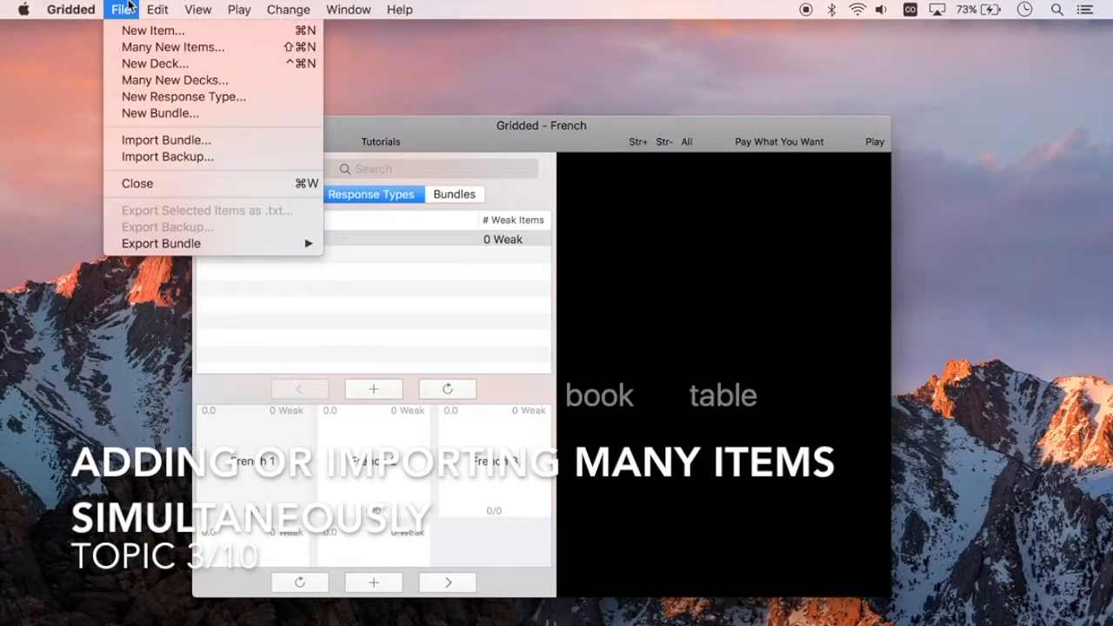
{"action": "left_click", "coordinate": [133, 47]}
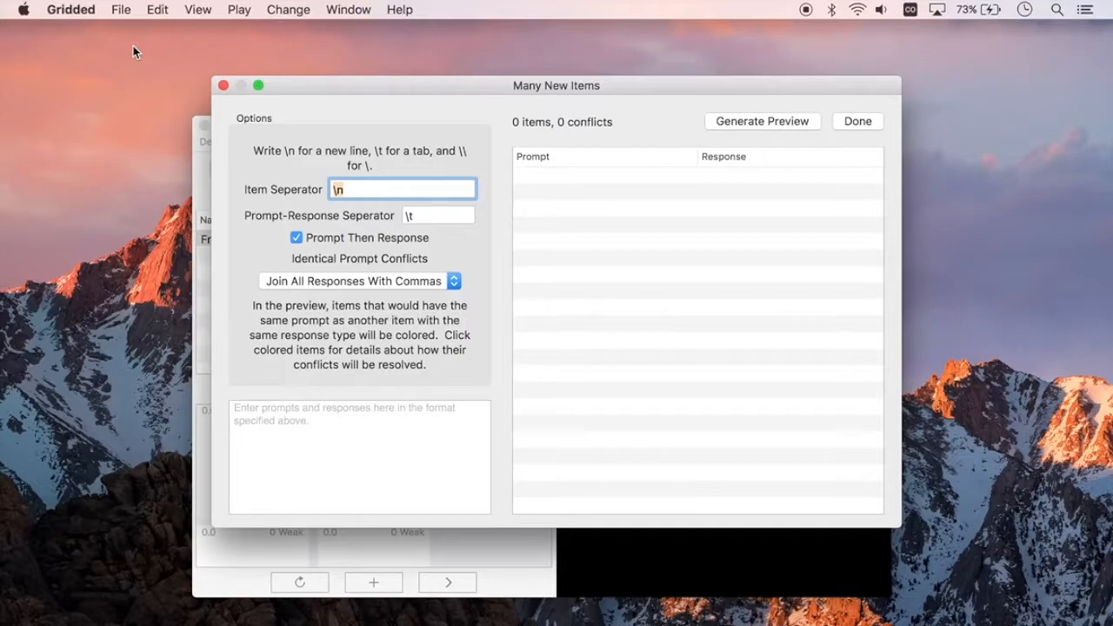
{"action": "left_click", "coordinate": [339, 453]}
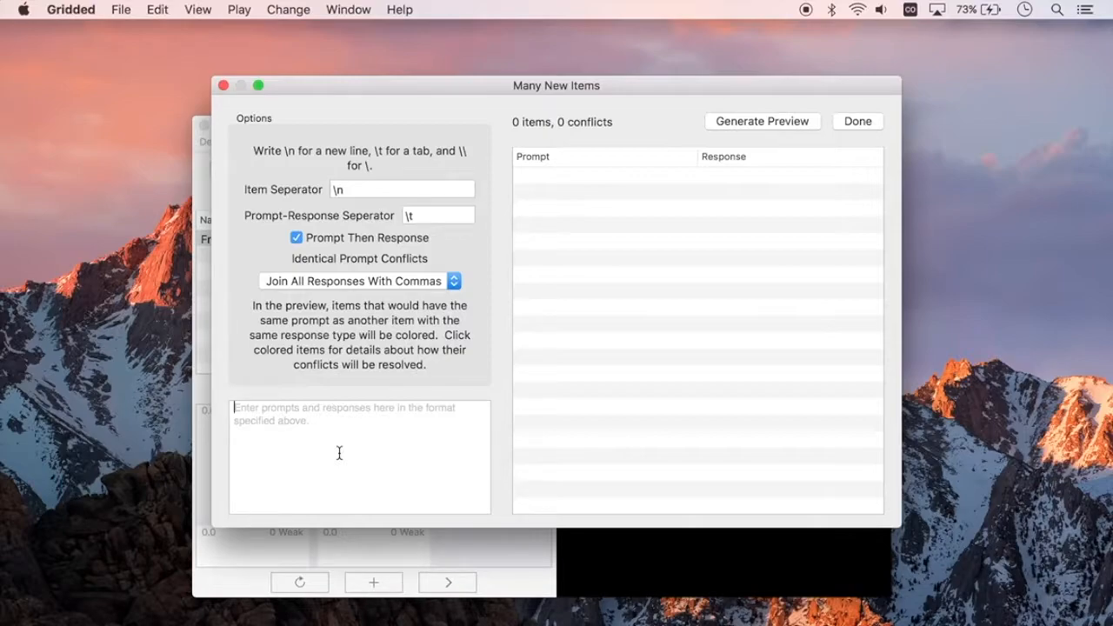
{"action": "type", "text": "four,quatre"}
{"action": "key", "text": "Return"}
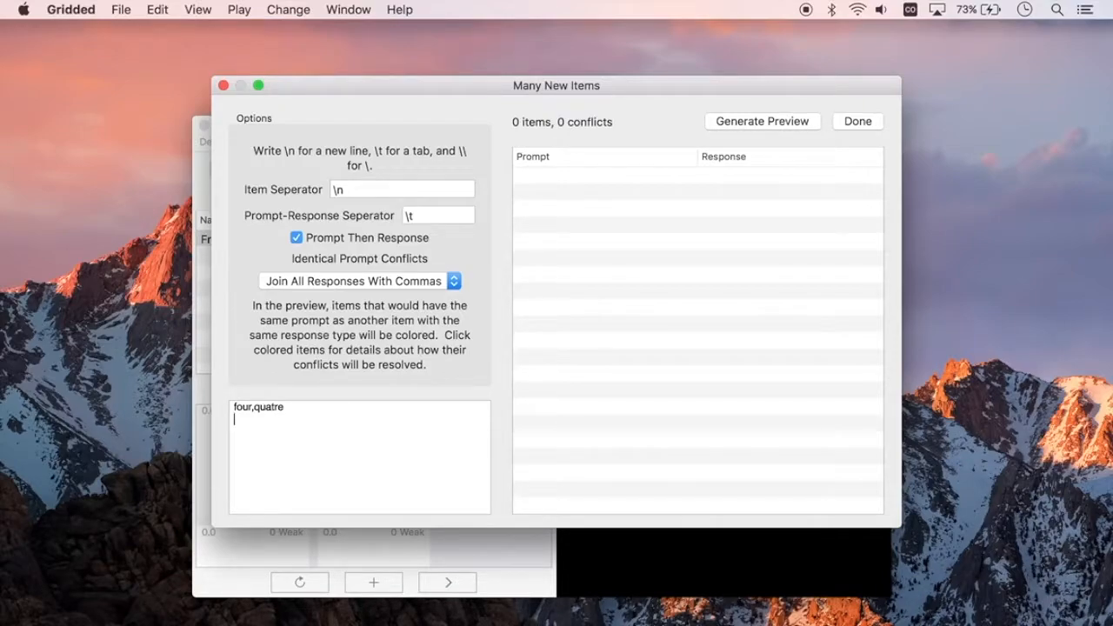
{"action": "type", "text": "table,la table"}
{"action": "key", "text": "Return"}
{"action": "type", "text": "three"}
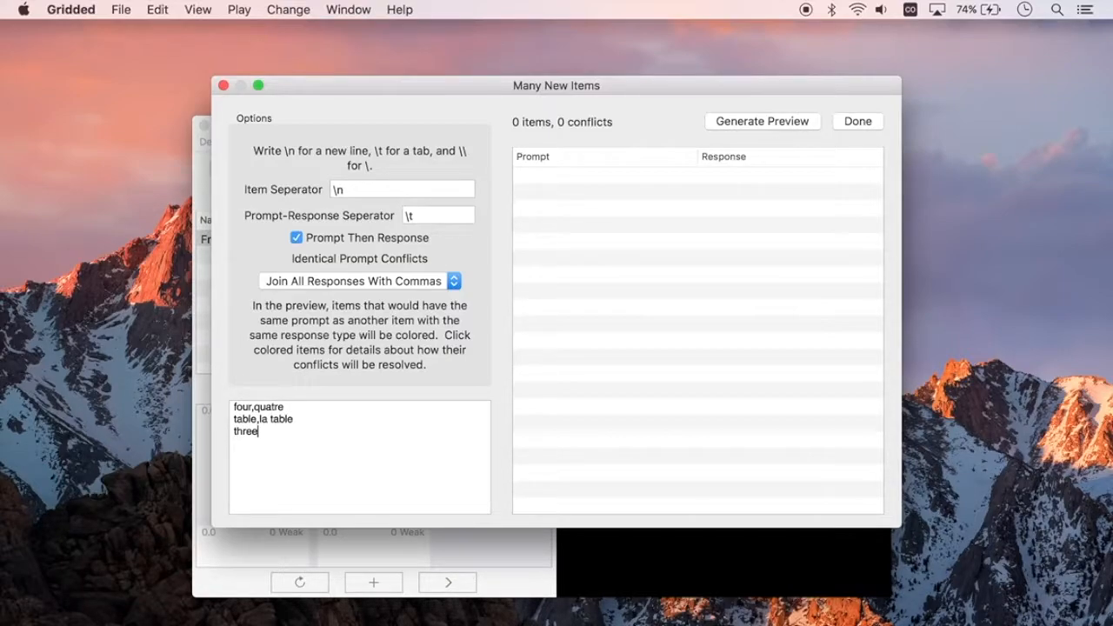
{"action": "type", "text": ",trois"}
{"action": "key", "text": "Return"}
- Set the prompt-response separator to a comma and generate a preview of the entered items
{"action": "left_click", "coordinate": [425, 214]}
{"action": "key", "text": "BackSpace"}
{"action": "key", "text": "BackSpace"}
{"action": "type", "text": ","}
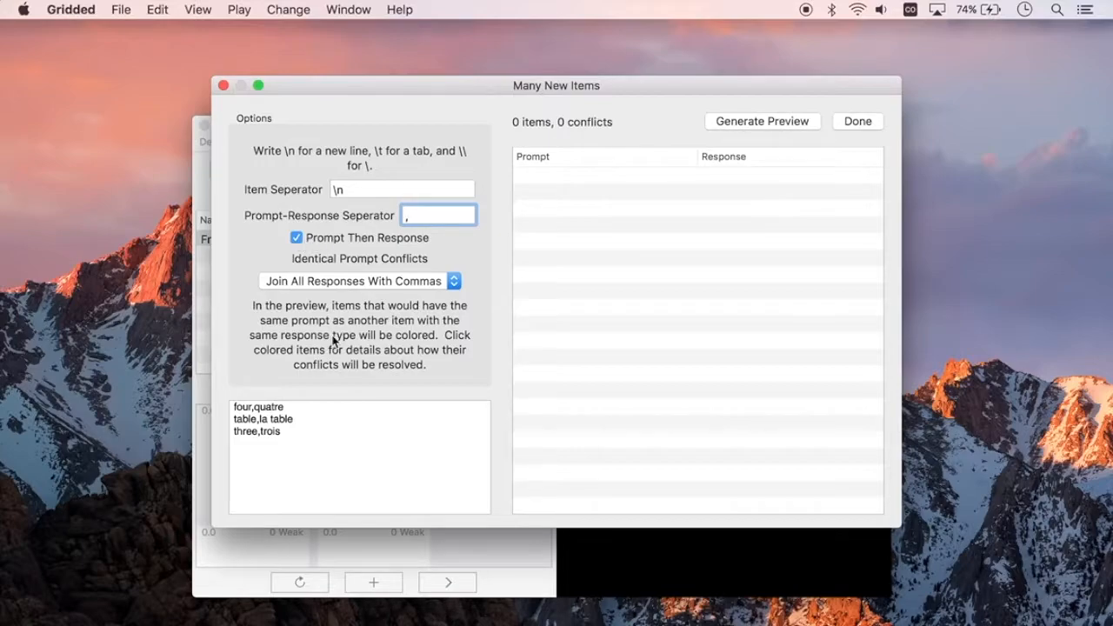
{"action": "left_click_drag", "start_coordinate": [287, 435], "coordinate": [231, 407]}
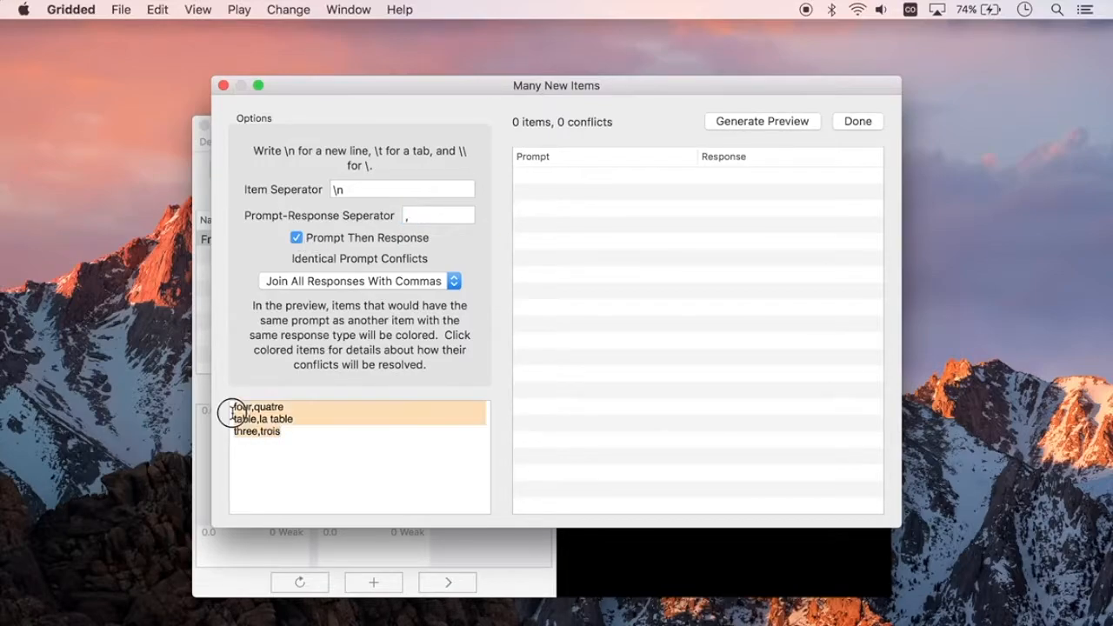
{"action": "left_click", "coordinate": [321, 447]}
{"action": "left_click", "coordinate": [748, 122]}
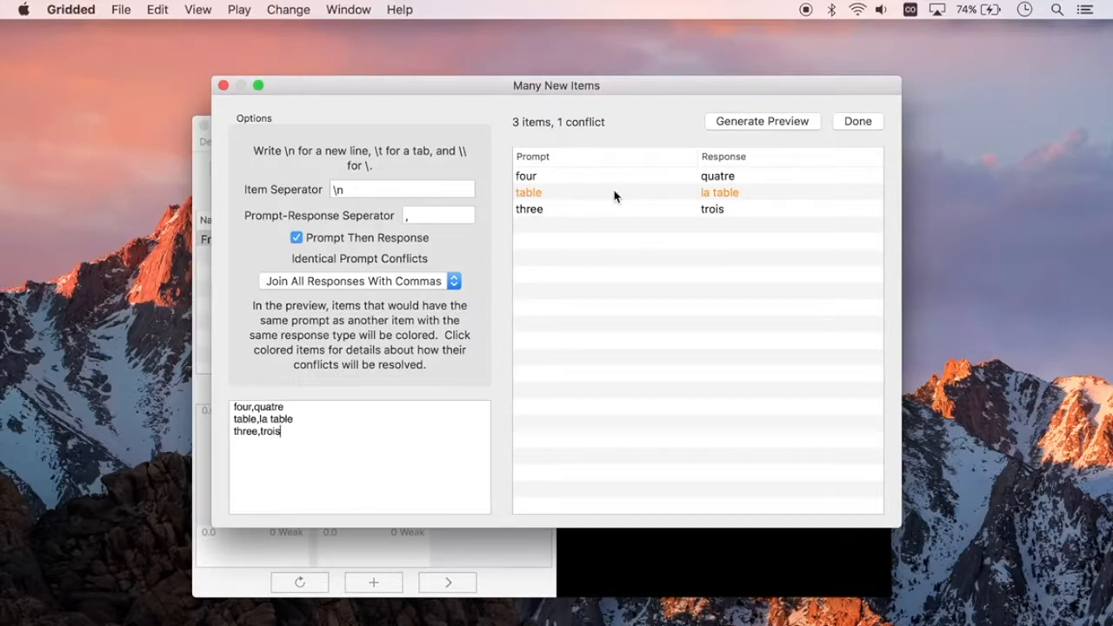
- Move the new items form aside to view the existing items, move it back, and read the conflict details for "table"
{"action": "left_click_drag", "start_coordinate": [450, 90], "coordinate": [557, 60]}
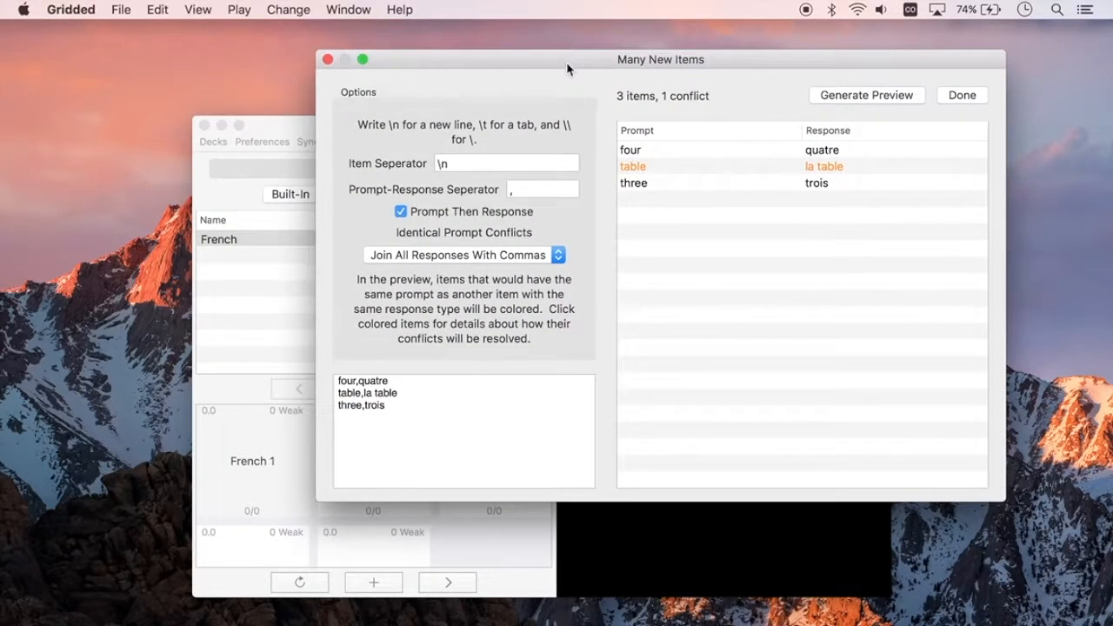
{"action": "left_click_drag", "start_coordinate": [391, 66], "coordinate": [771, 401]}
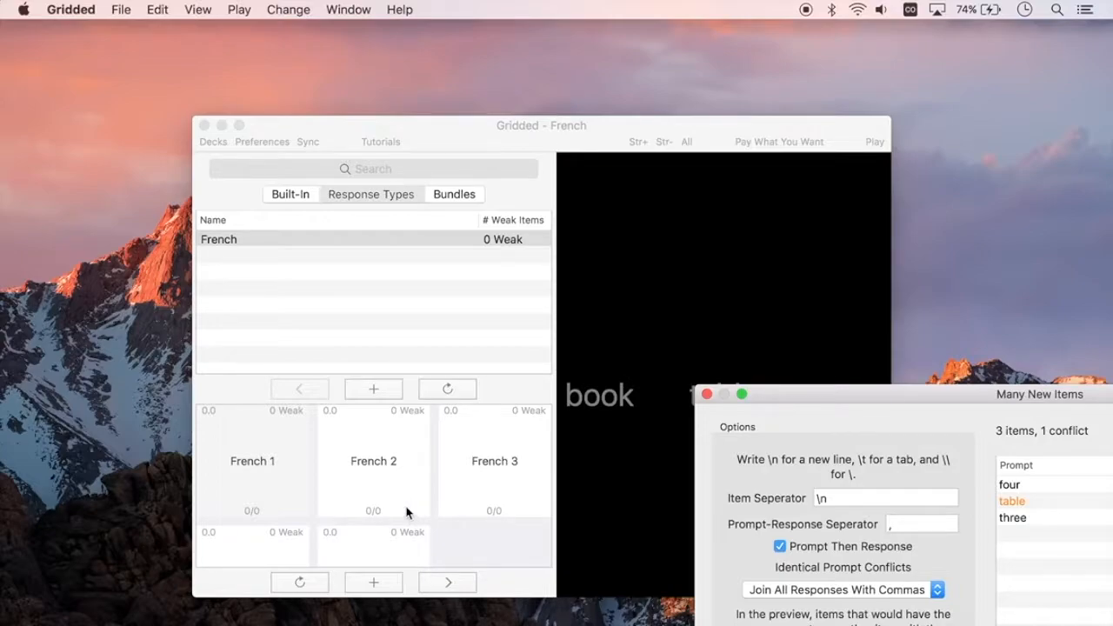
{"action": "left_click_drag", "start_coordinate": [780, 398], "coordinate": [310, 93]}
{"action": "left_click", "coordinate": [536, 199]}
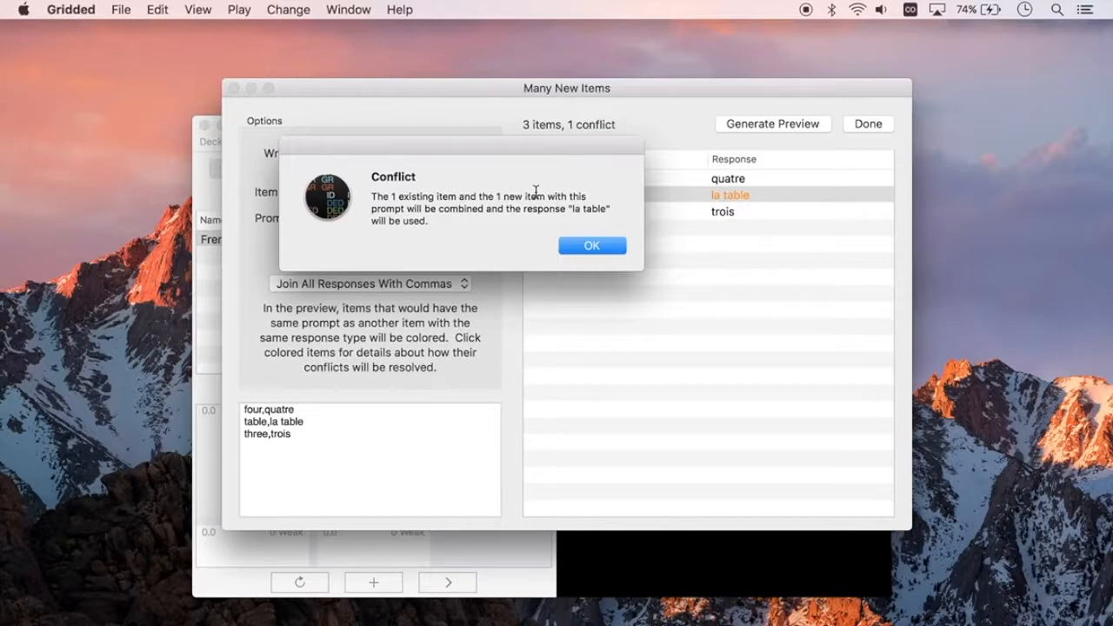
{"action": "left_click", "coordinate": [598, 251]}
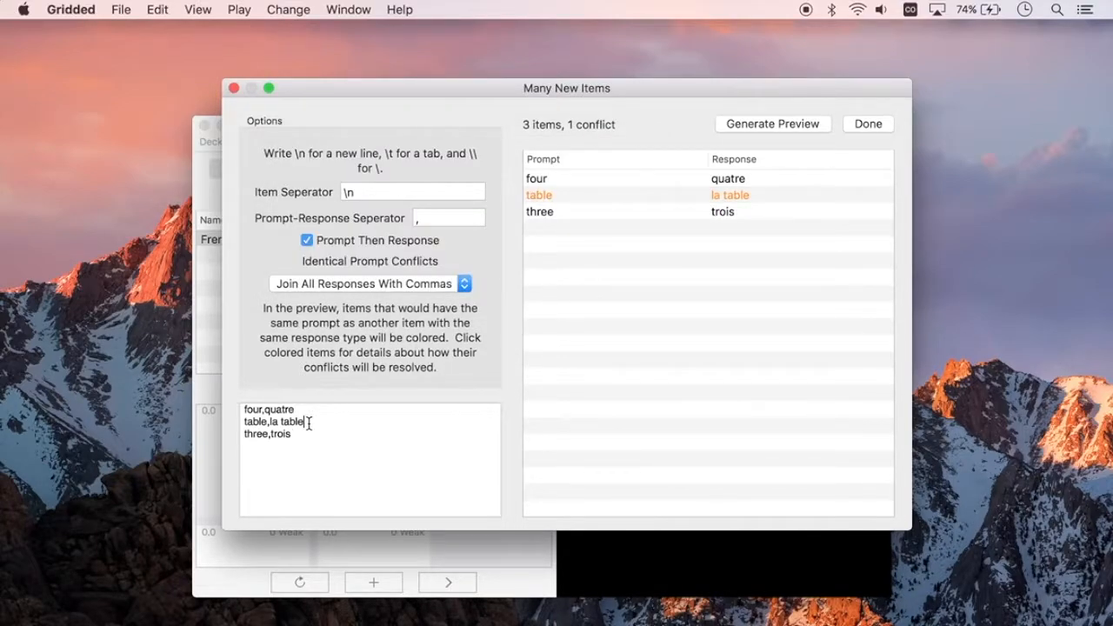
- Change the "table" line to "table,la tableatanrst" and regenerate the preview
{"action": "left_click_drag", "start_coordinate": [315, 423], "coordinate": [225, 424]}
{"action": "left_click", "coordinate": [309, 422]}
{"action": "type", "text": "atanrst"}
{"action": "left_click", "coordinate": [758, 124]}
- Set the identical prompt conflict handling to Use Originals and check the conflict details for "table"
{"action": "left_click", "coordinate": [408, 287]}
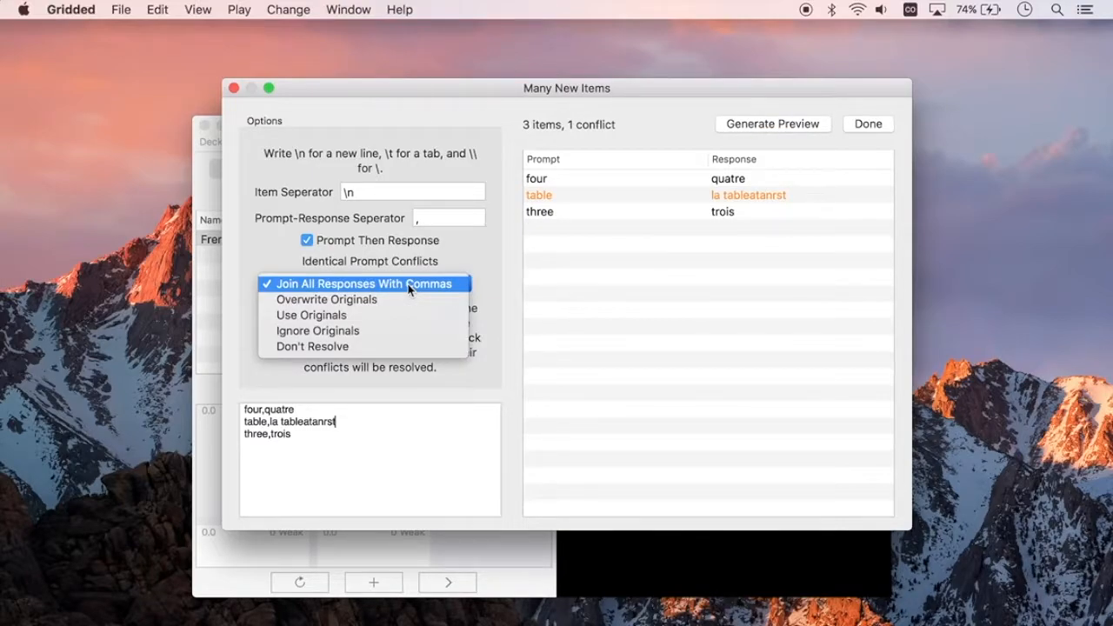
{"action": "left_click", "coordinate": [370, 315]}
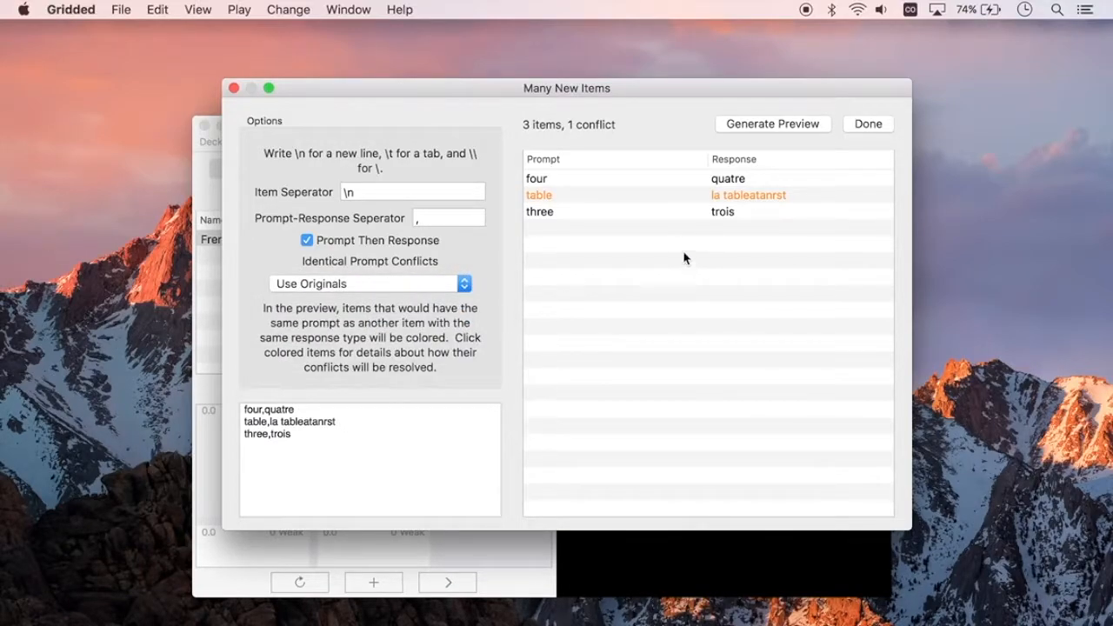
{"action": "left_click", "coordinate": [615, 199]}
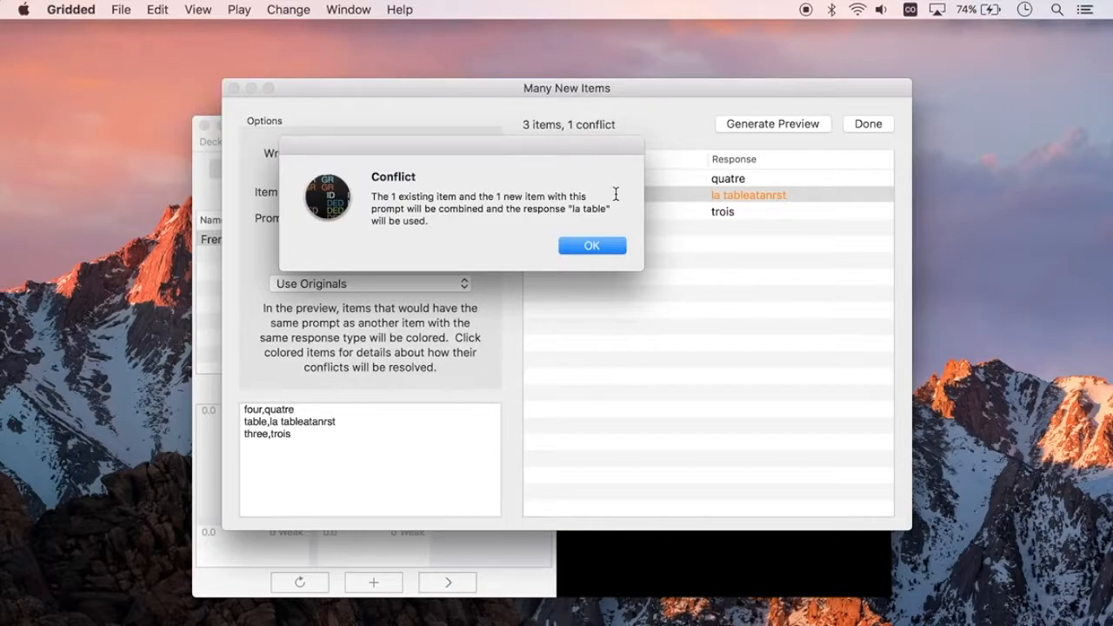
{"action": "left_click", "coordinate": [591, 245]}
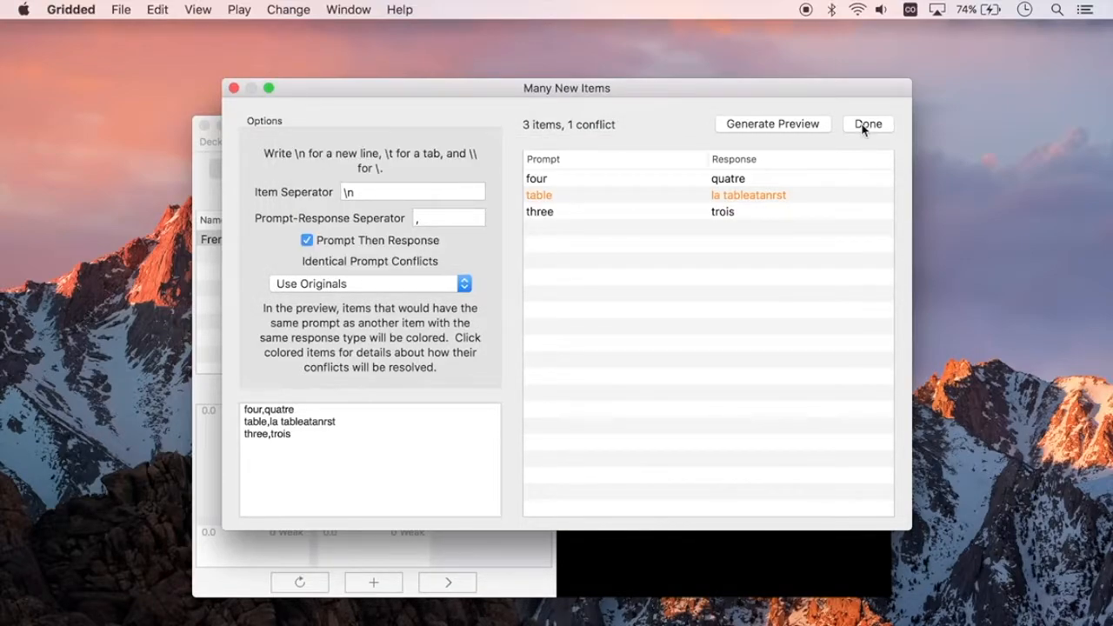
- Add the previewed items to the deck, with "book" also selected, and refresh the numbers on the decks
{"action": "left_click", "coordinate": [867, 124]}
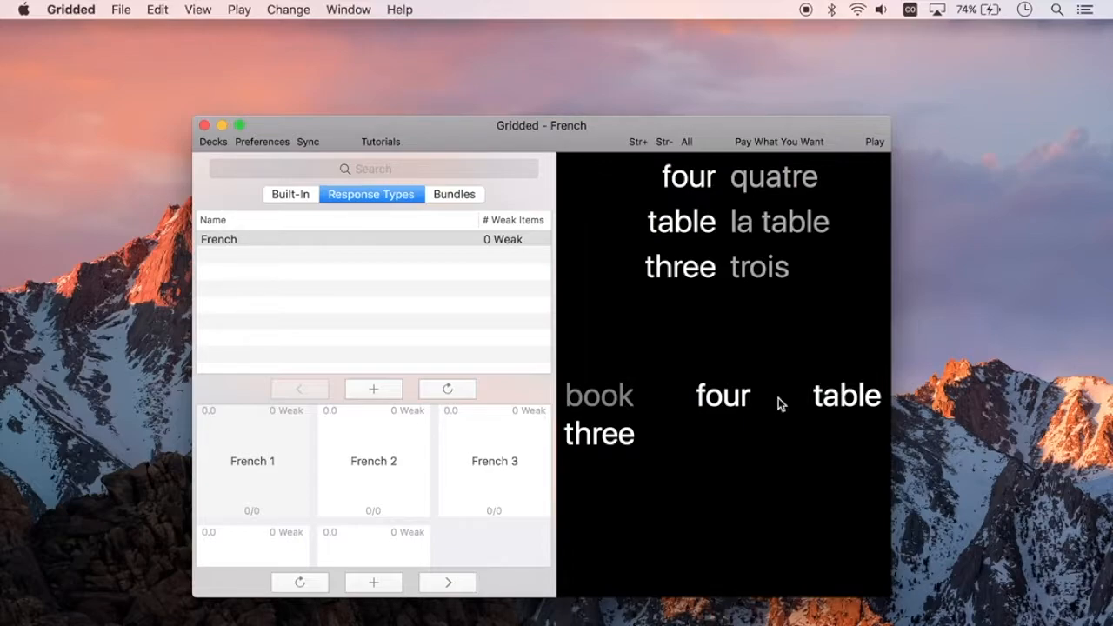
{"action": "left_click", "coordinate": [602, 399]}
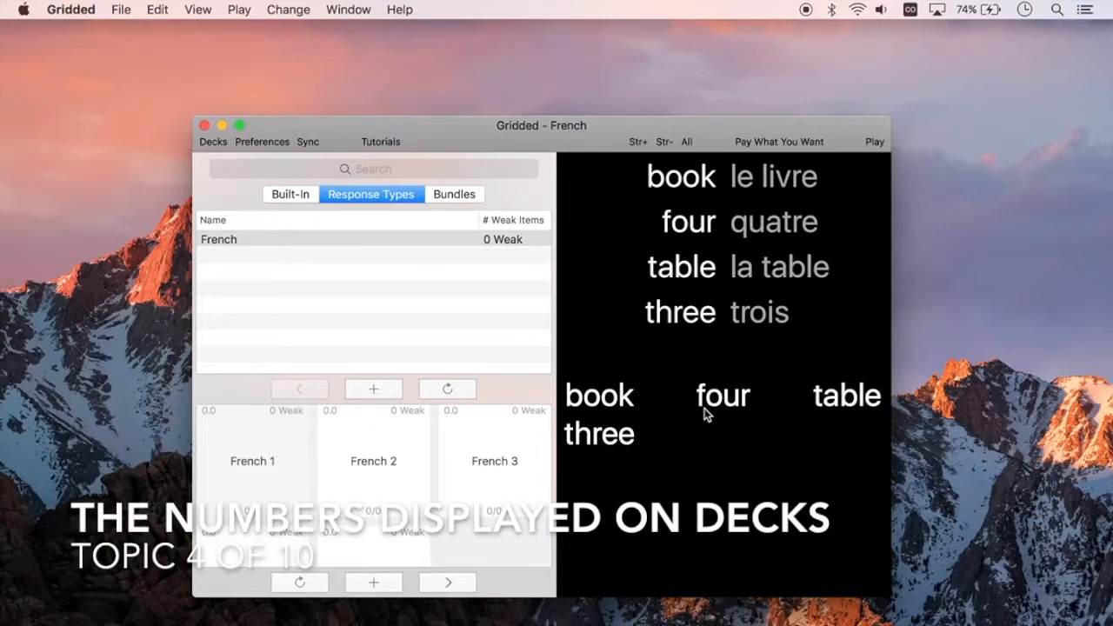
{"action": "left_click", "coordinate": [309, 583]}
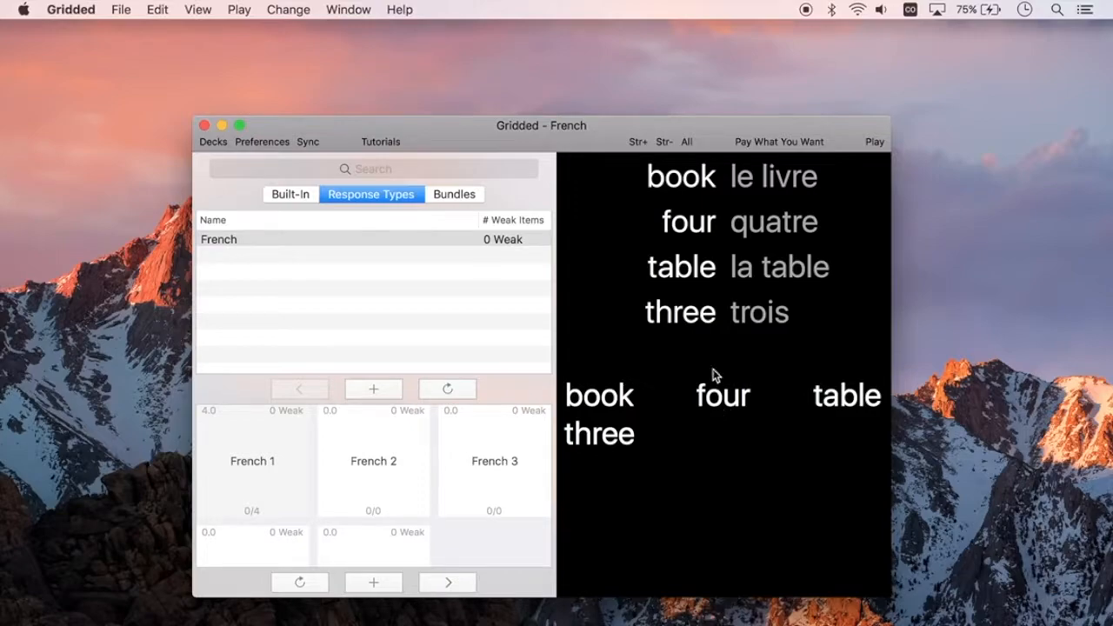
- Play only the "book" item, answering "le livre", and refresh the deck numbers back in item selection
{"action": "left_click", "coordinate": [687, 144]}
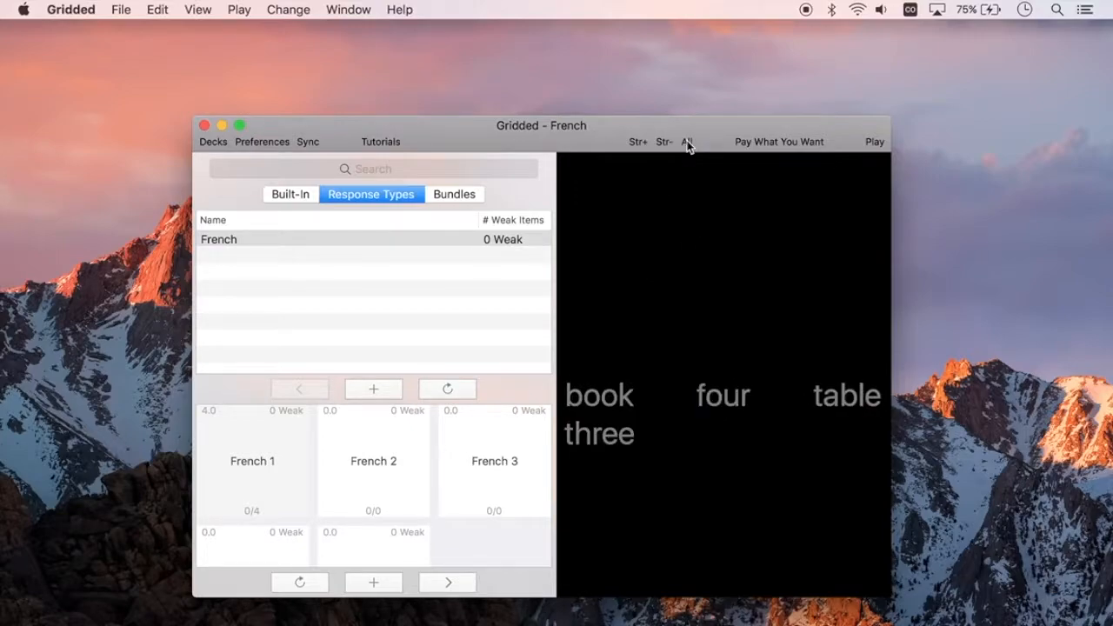
{"action": "left_click", "coordinate": [592, 402]}
{"action": "key", "text": "super+p"}
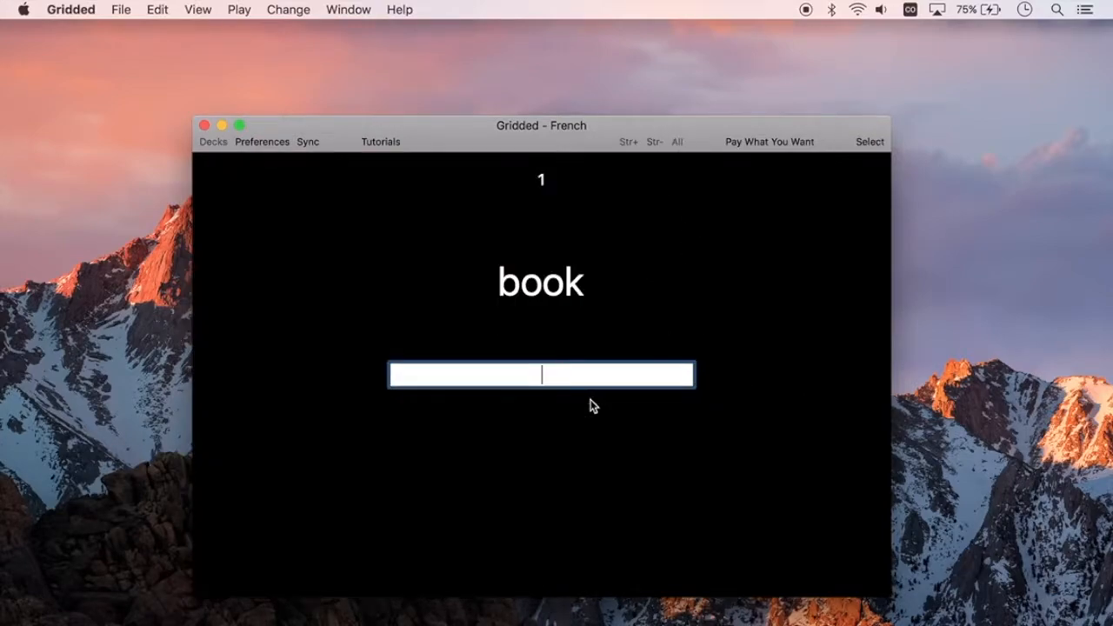
{"action": "type", "text": "le livre"}
{"action": "key", "text": "Return"}
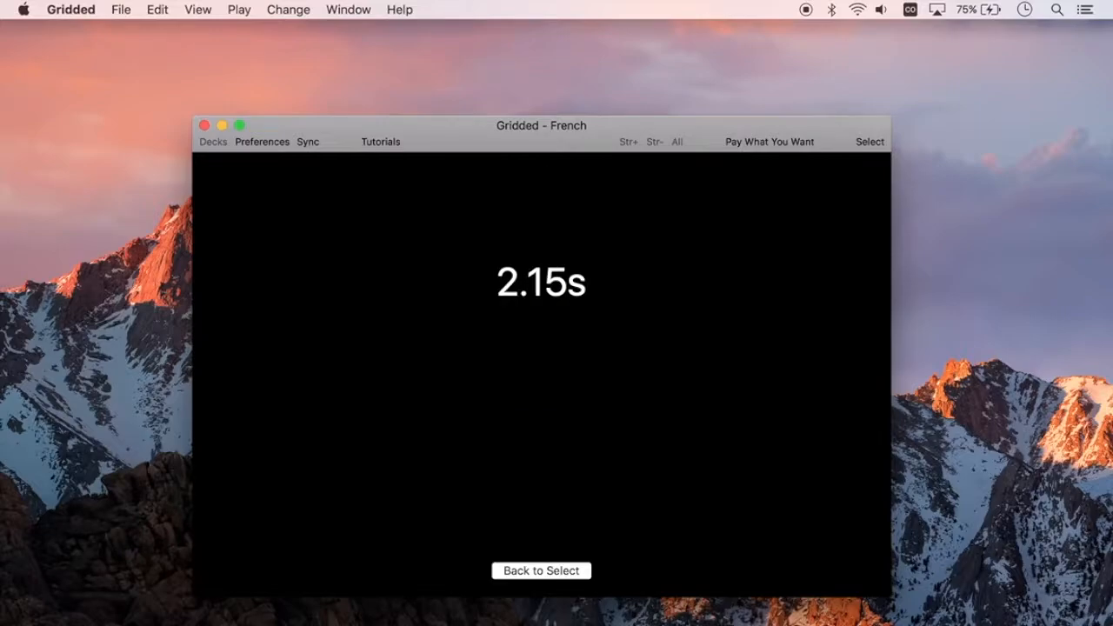
{"action": "left_click", "coordinate": [294, 583]}
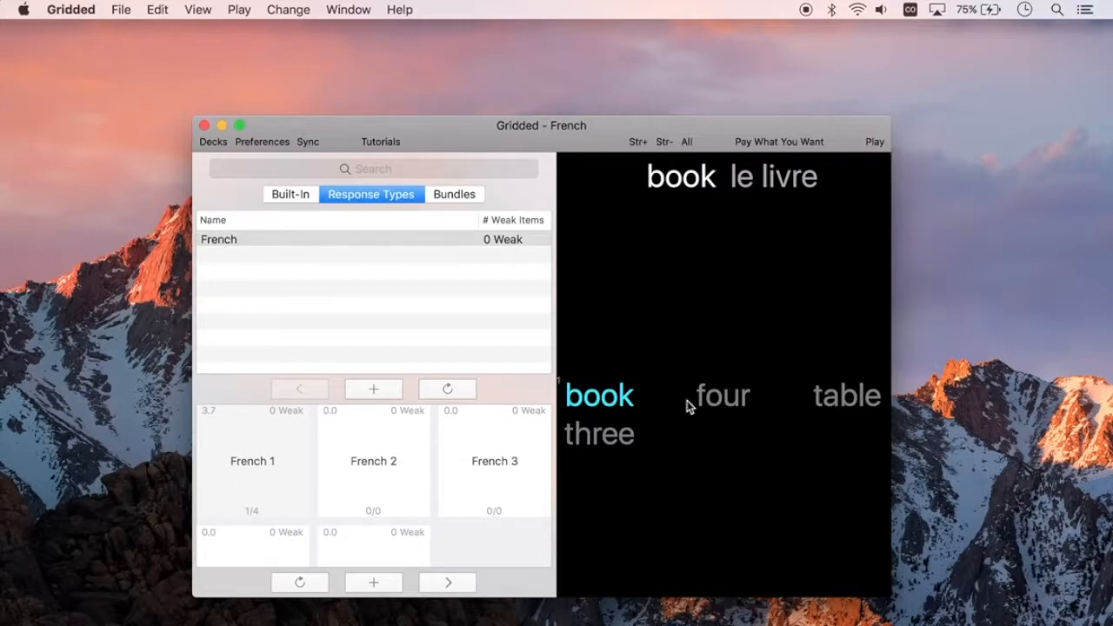
- Select only "four" instead of "book", play it with the answer "quatre", and return to item selection
{"action": "left_click", "coordinate": [632, 400]}
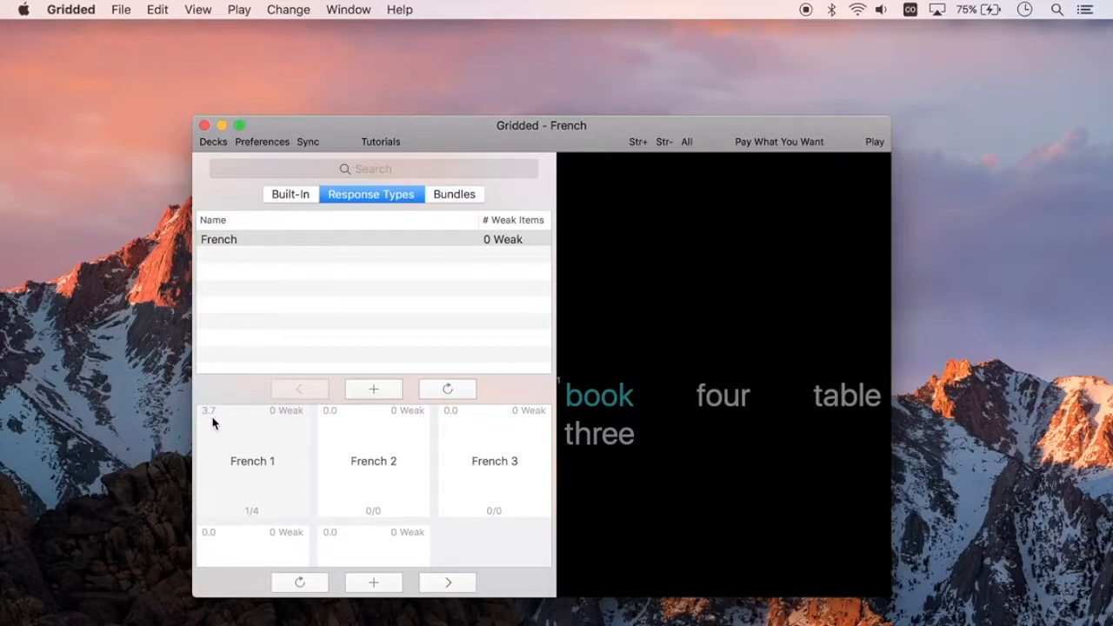
{"action": "left_click", "coordinate": [566, 393]}
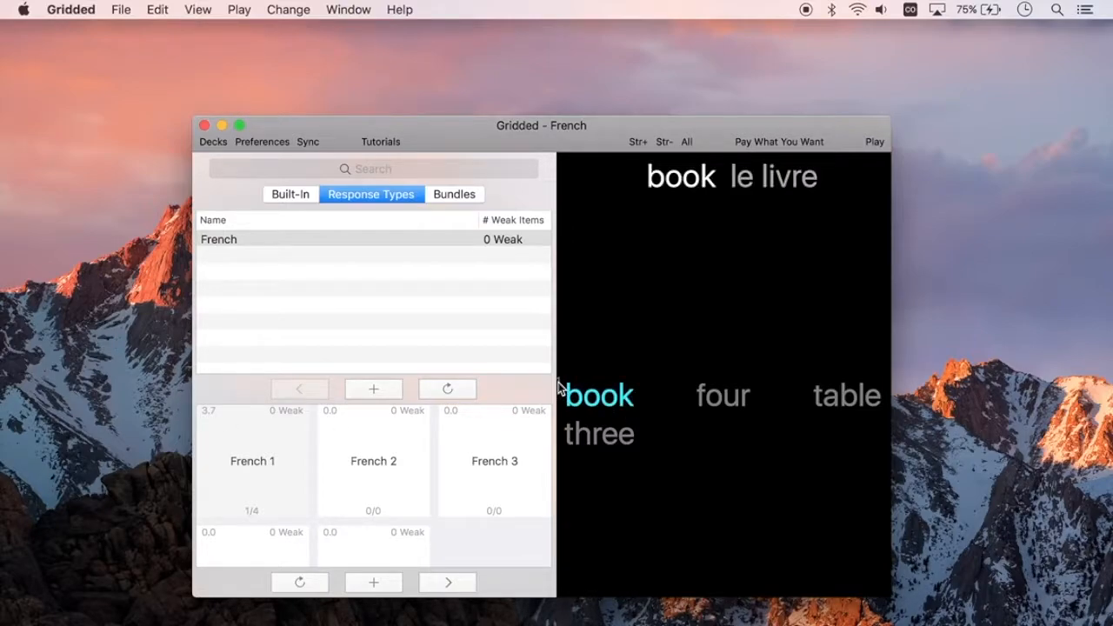
{"action": "left_click", "coordinate": [602, 393]}
{"action": "left_click", "coordinate": [721, 396]}
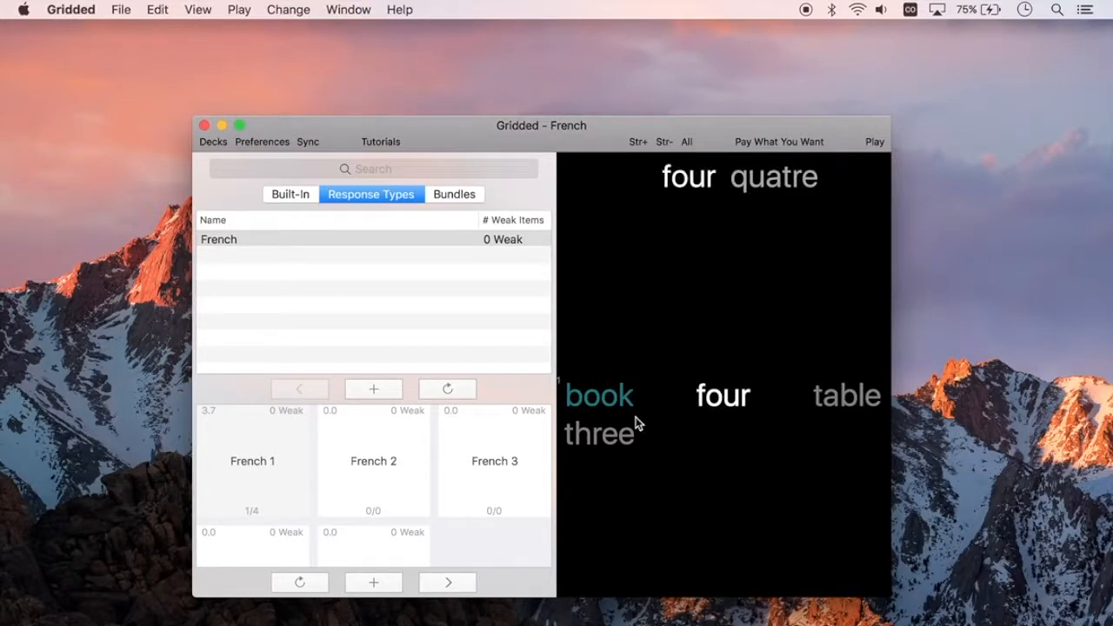
{"action": "key", "text": "Return"}
{"action": "type", "text": "quatre"}
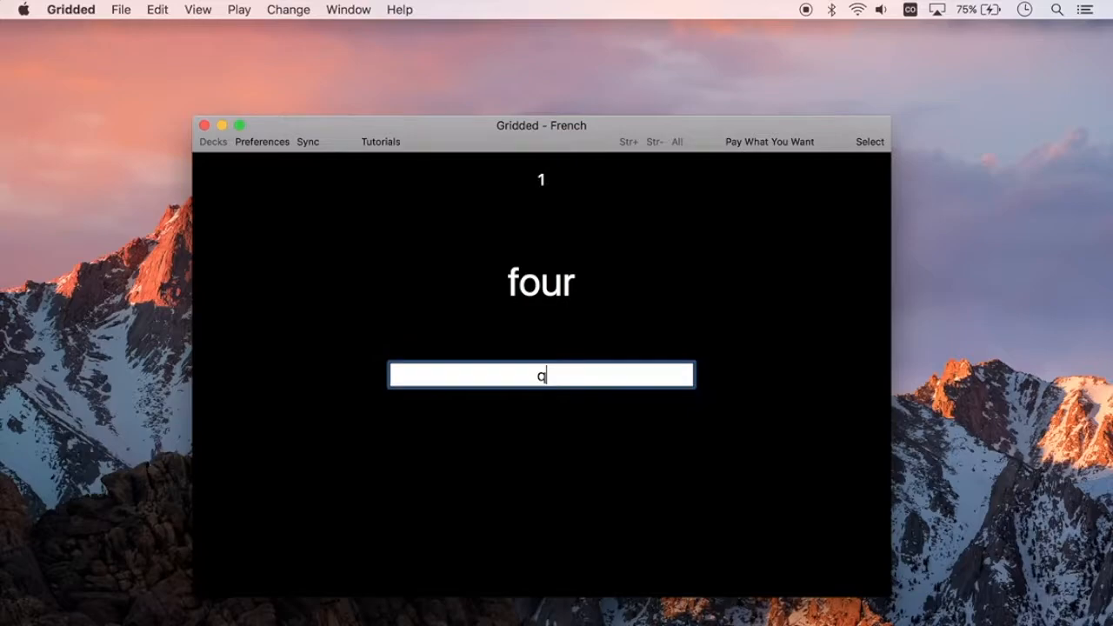
{"action": "key", "text": "Return"}
{"action": "key", "text": "Return"}
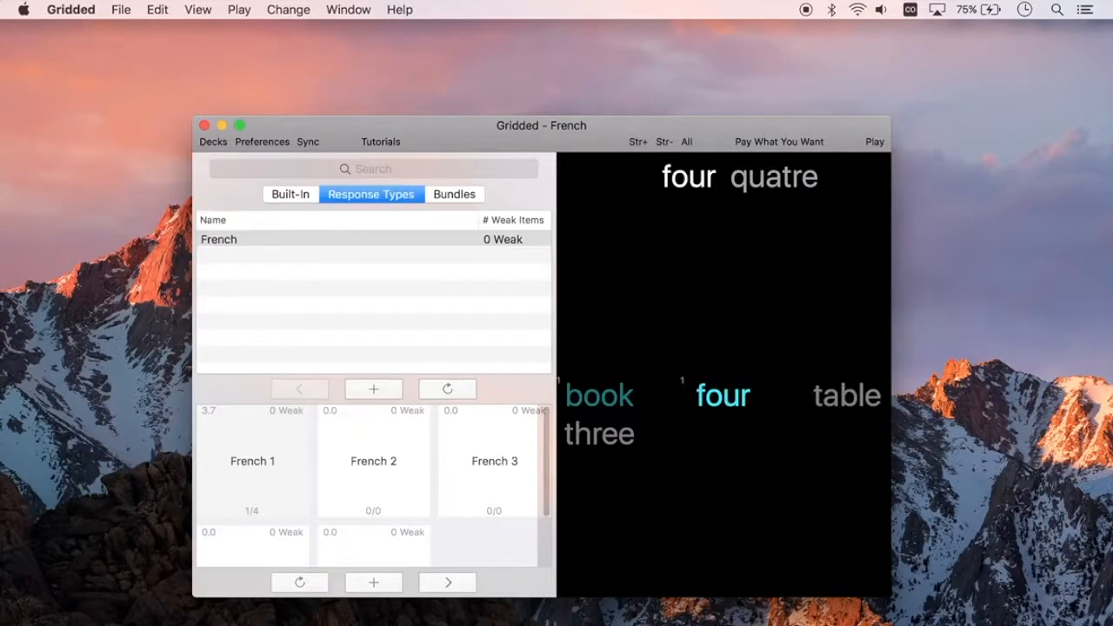
- Select only "table" instead of "four", play it with the answer "la table", and return to item selection
{"action": "left_click", "coordinate": [716, 396]}
{"action": "left_click", "coordinate": [842, 395]}
{"action": "key", "text": "Return"}
{"action": "type", "text": "la table"}
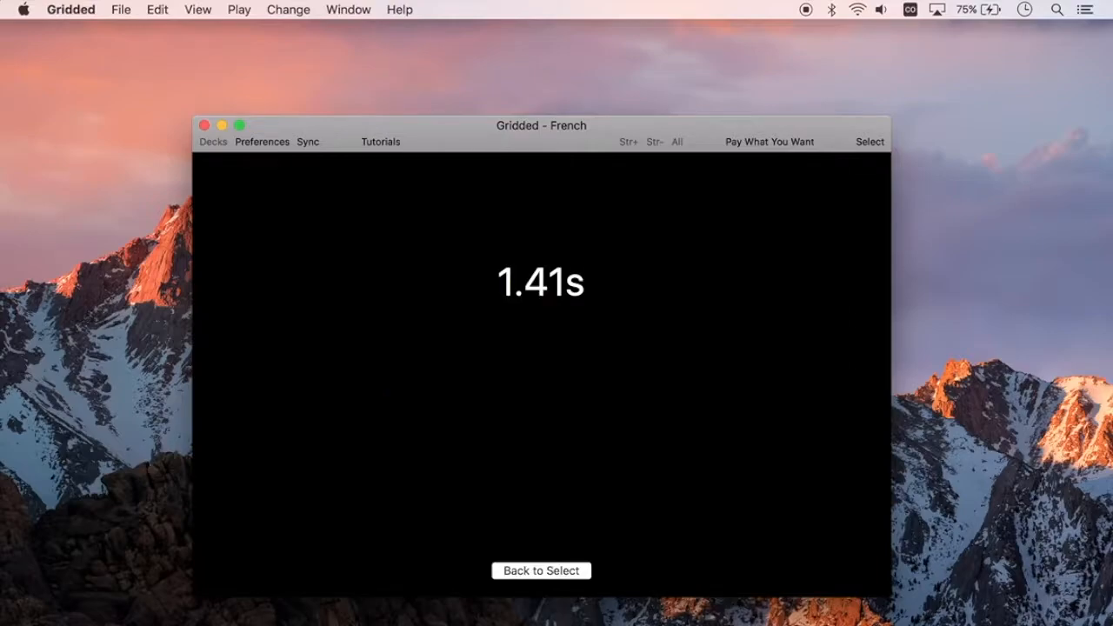
{"action": "key", "text": "Return"}
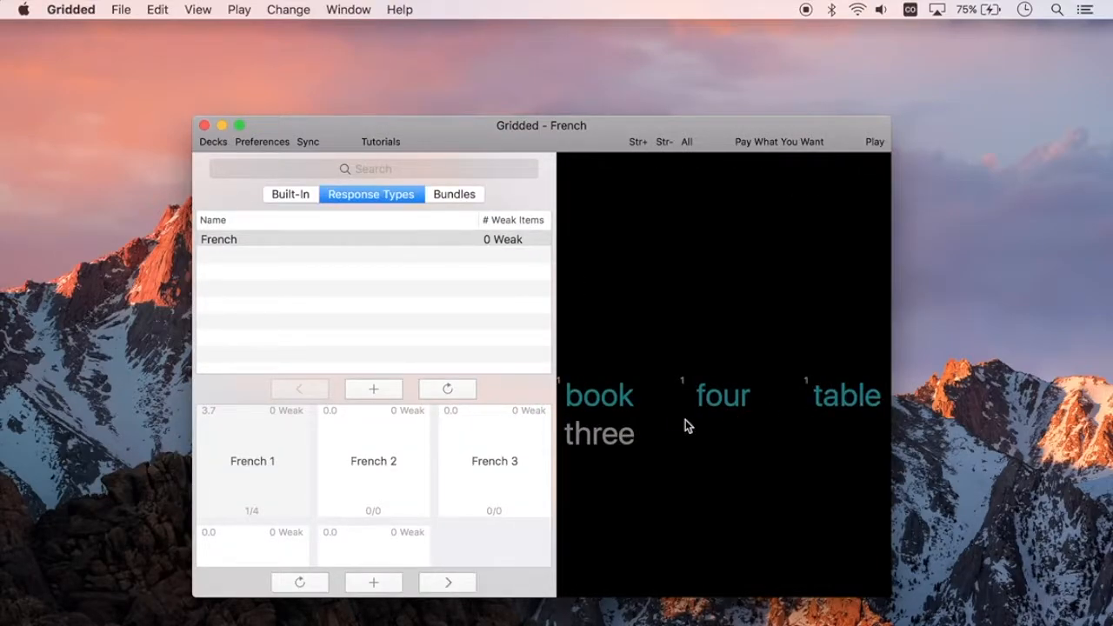
- Play only "three" with the answer "trois", refresh the deck numbers, and deselect the item
{"action": "left_click", "coordinate": [593, 437]}
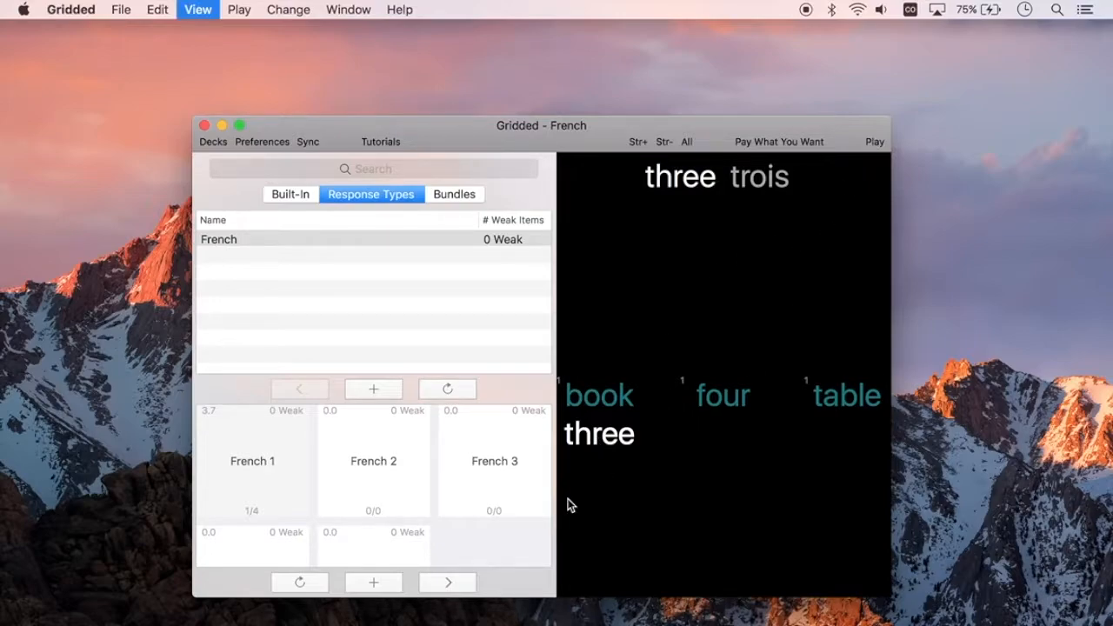
{"action": "key", "text": "Return"}
{"action": "type", "text": "trois"}
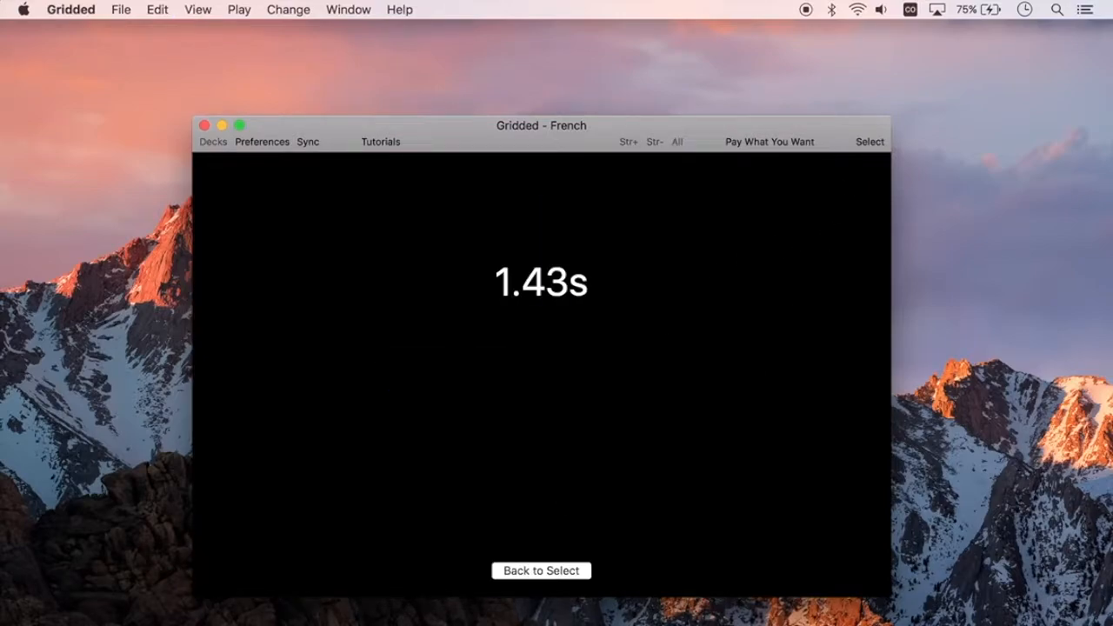
{"action": "key", "text": "Return"}
{"action": "left_click", "coordinate": [302, 584]}
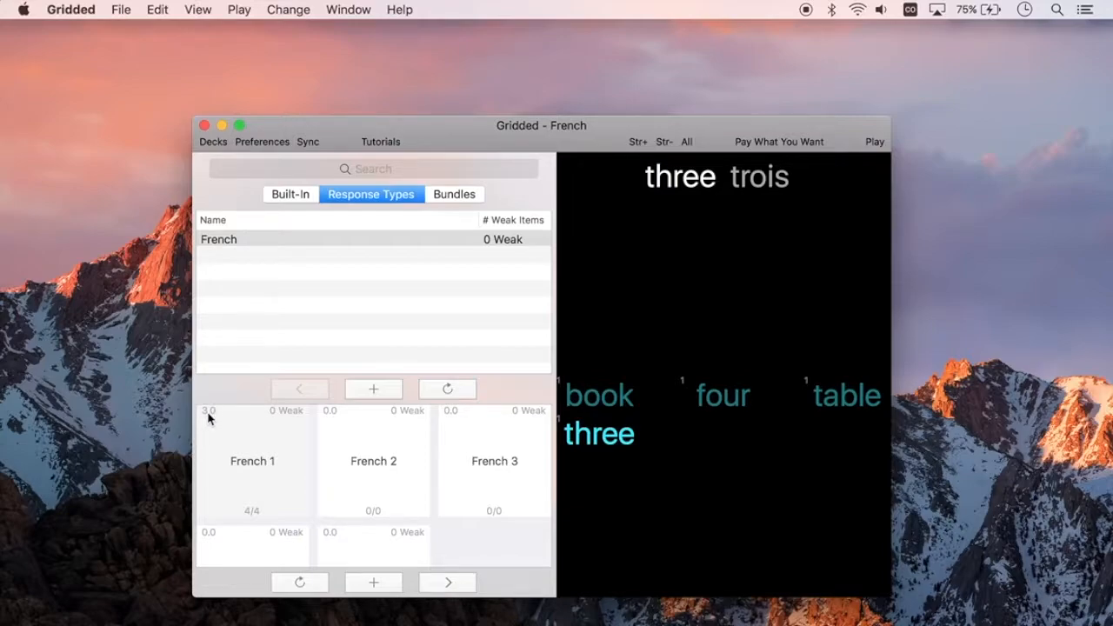
{"action": "left_click", "coordinate": [565, 432]}
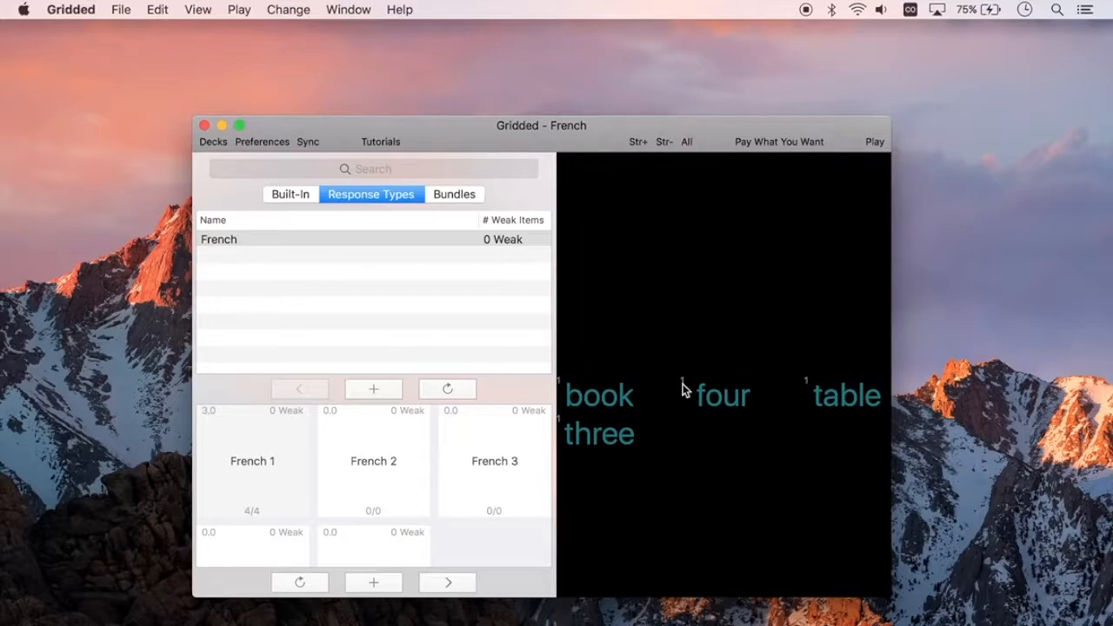
- Select only "book" and "four", play them with the answers "quatre" and "le livre", and return to item selection
{"action": "left_click", "coordinate": [574, 398]}
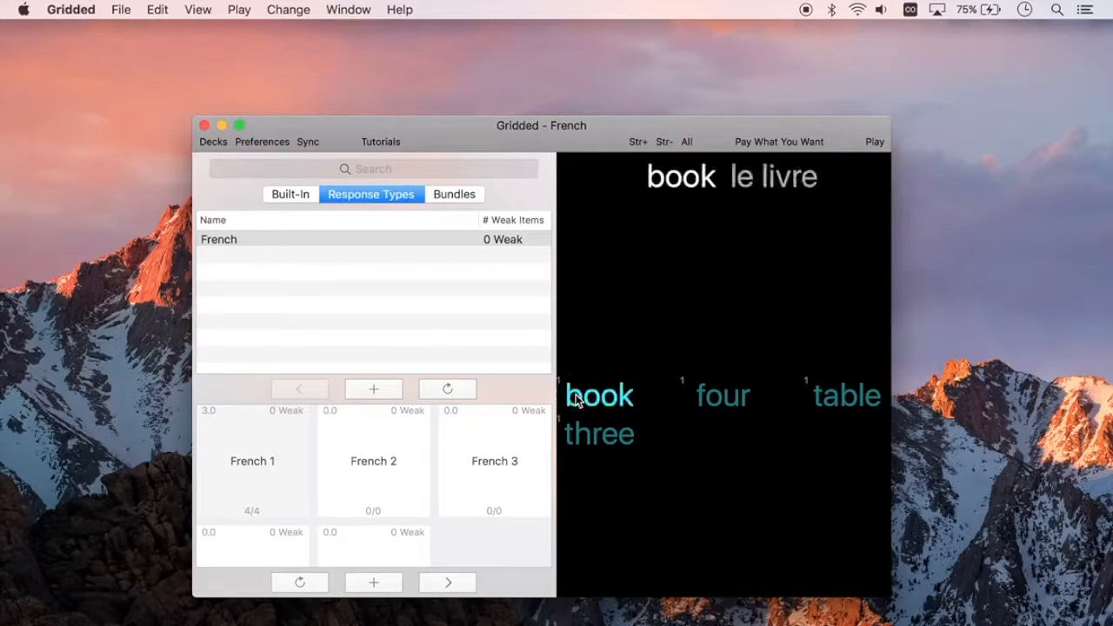
{"action": "left_click", "coordinate": [585, 436], "text": "shift"}
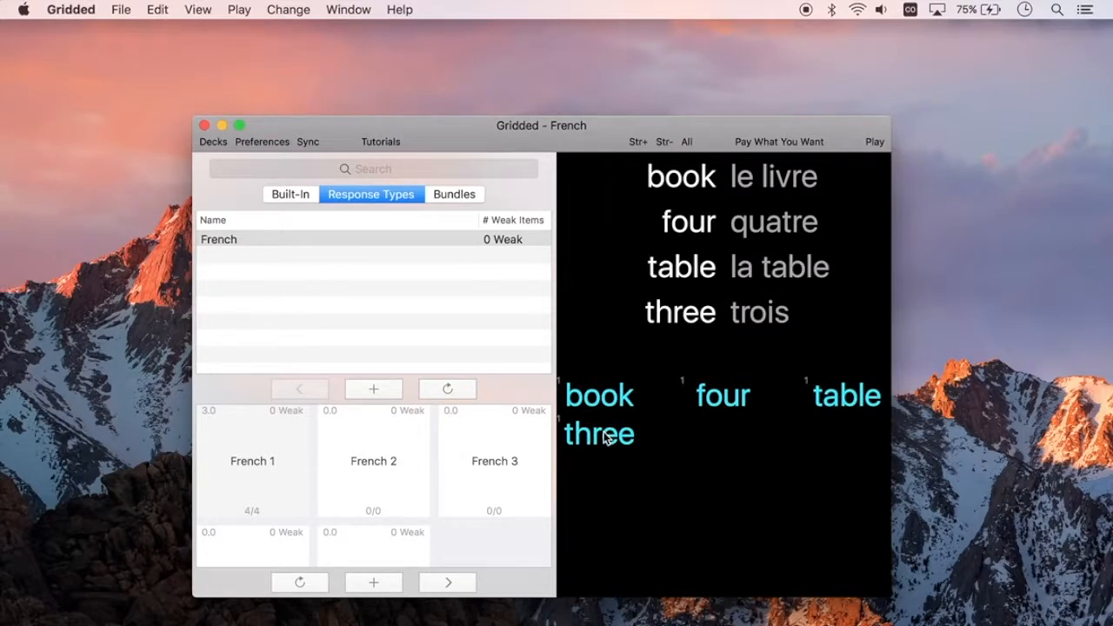
{"action": "left_click", "coordinate": [597, 437], "text": "super"}
{"action": "left_click", "coordinate": [839, 402], "text": "super"}
{"action": "key", "text": "Return"}
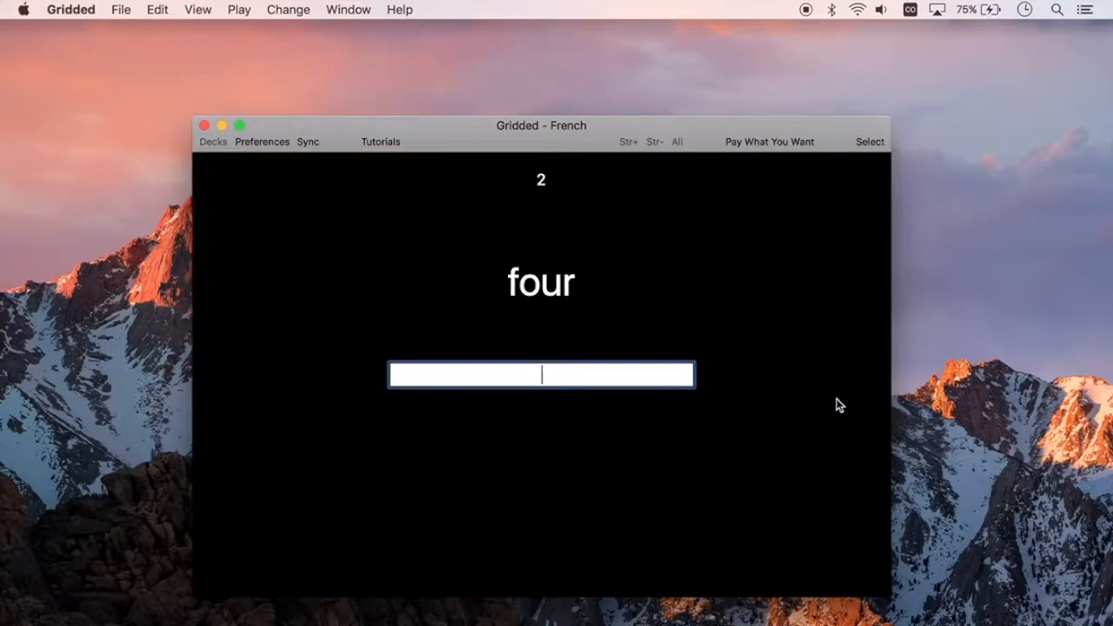
{"action": "type", "text": "quatre"}
{"action": "key", "text": "Return"}
{"action": "type", "text": "le livre"}
{"action": "key", "text": "Return"}
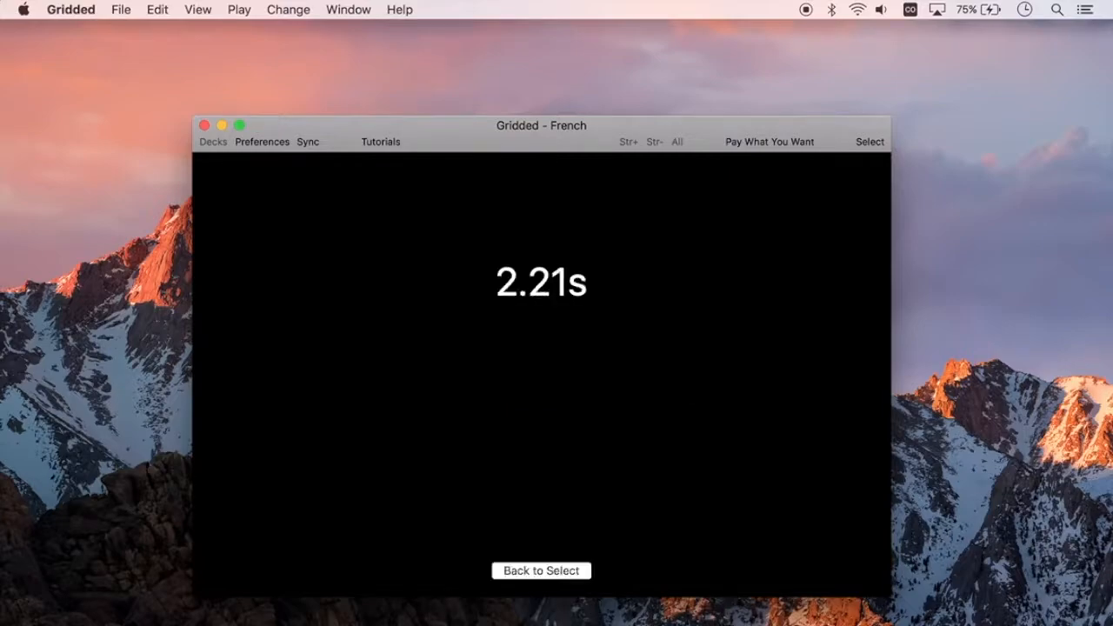
{"action": "key", "text": "Return"}
- Select only "table" and "three", play them with the answers "la table" and "trois", and return to item selection
{"action": "left_click", "coordinate": [798, 408]}
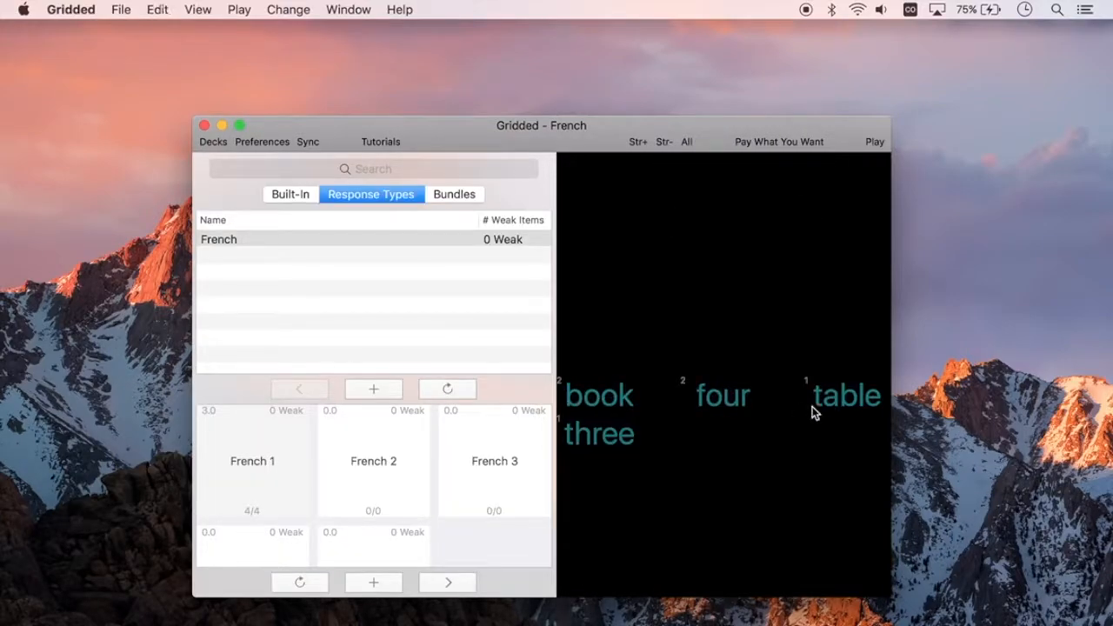
{"action": "left_click", "coordinate": [591, 439]}
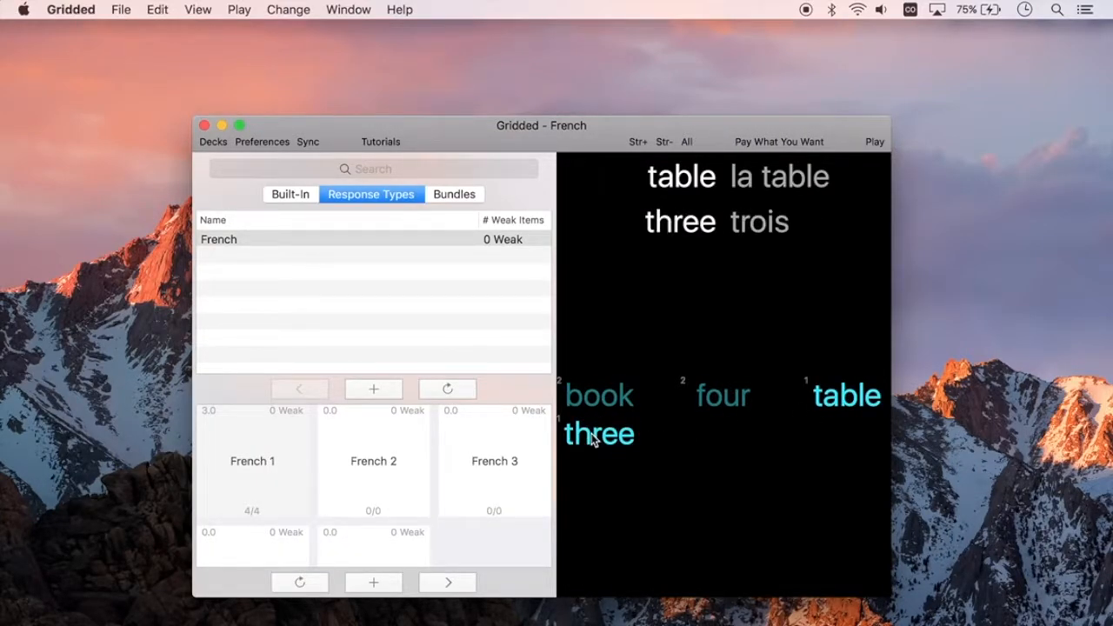
{"action": "key", "text": "Return"}
{"action": "type", "text": "la table"}
{"action": "key", "text": "Return"}
{"action": "type", "text": "trois"}
{"action": "key", "text": "Return"}
{"action": "key", "text": "Return"}
- Play all four French 1 items with their French answers, refresh the deck numbers, and deselect all items
{"action": "left_click_drag", "start_coordinate": [596, 444], "coordinate": [596, 385]}
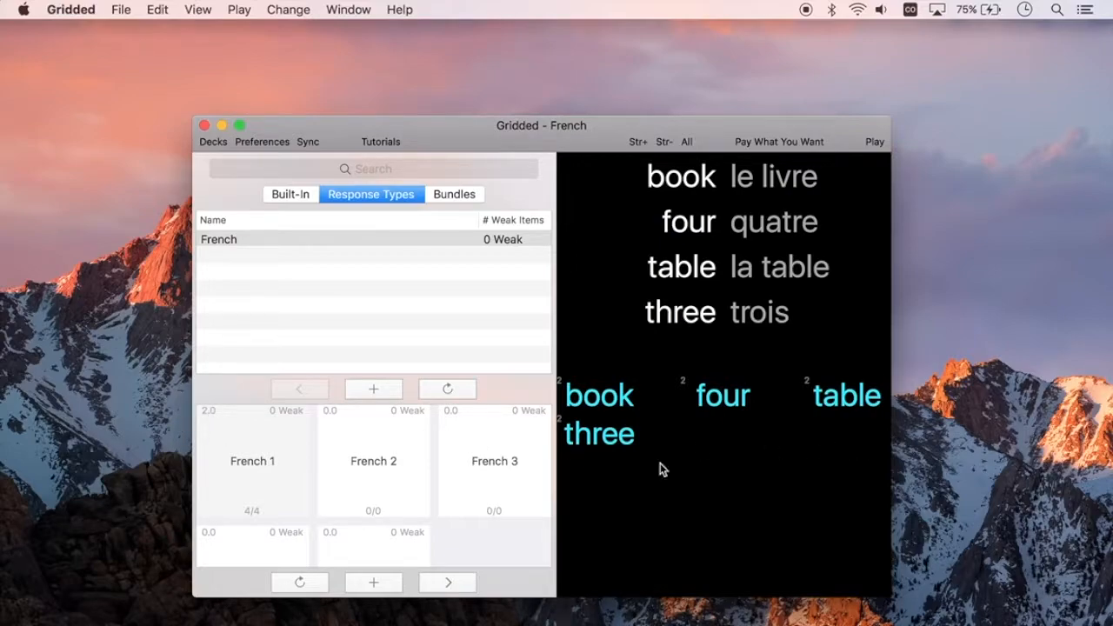
{"action": "key", "text": "super+p"}
{"action": "type", "text": "la tabletroisquatrele livre"}
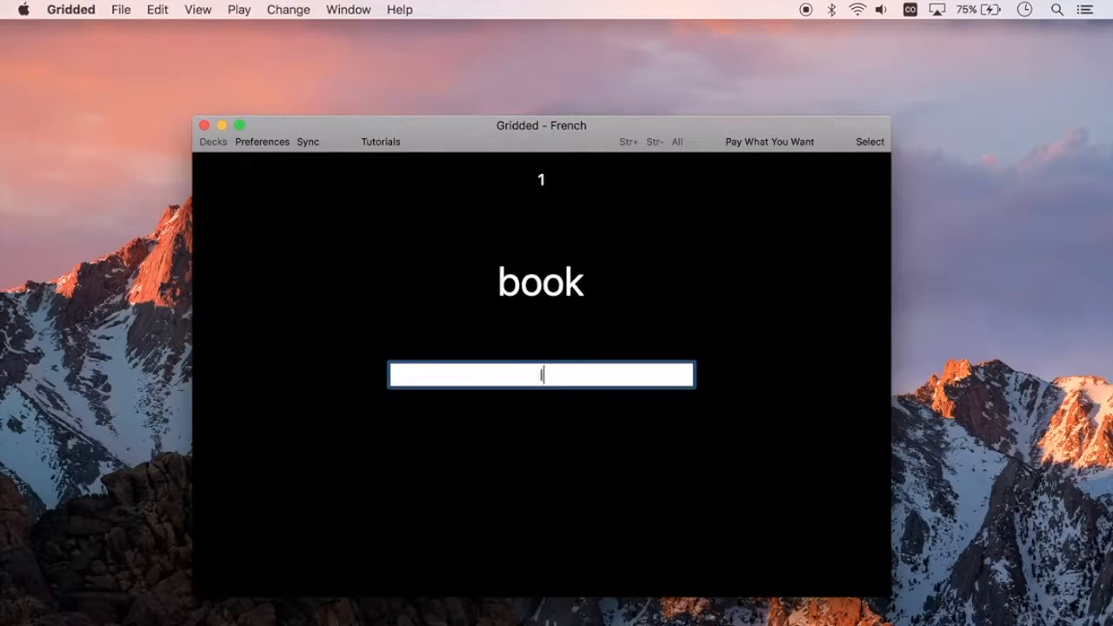
{"action": "key", "text": "Return"}
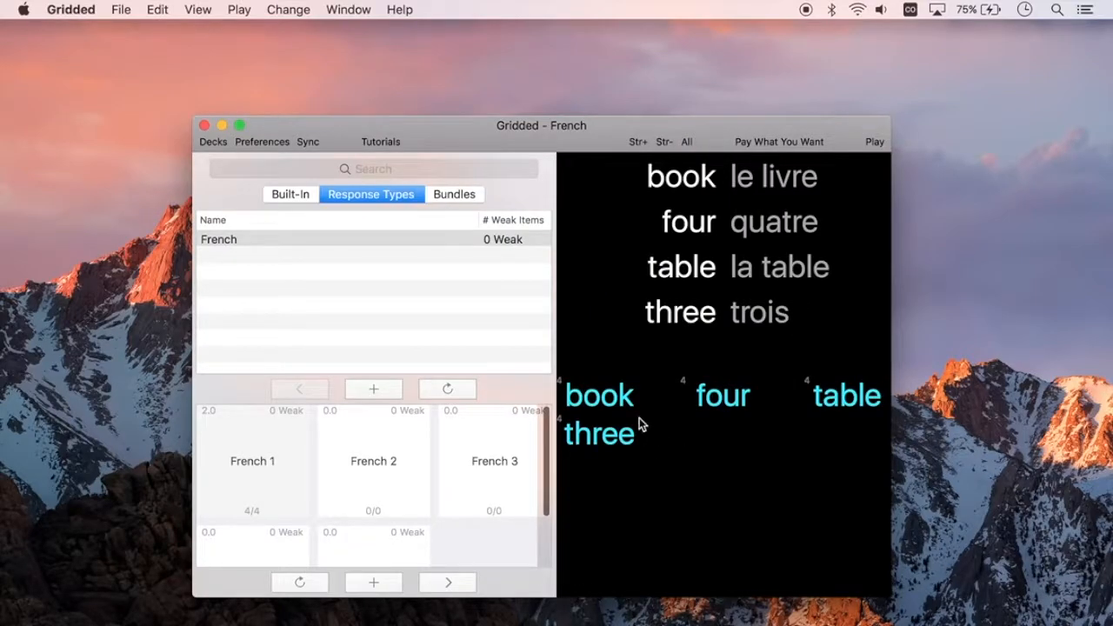
{"action": "left_click", "coordinate": [314, 583]}
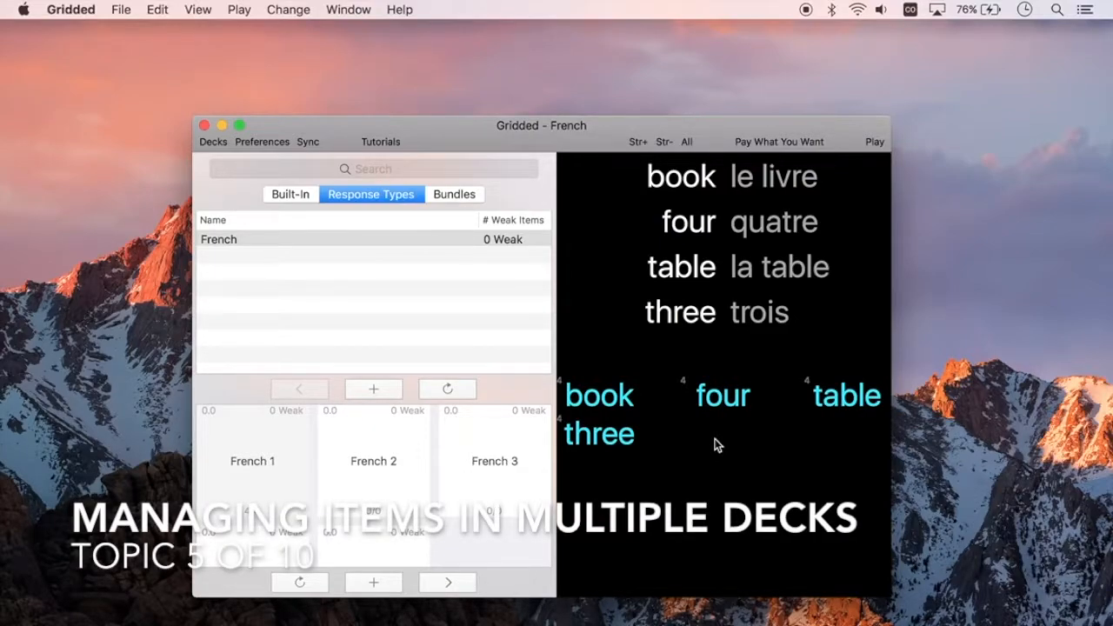
{"action": "left_click", "coordinate": [685, 145]}
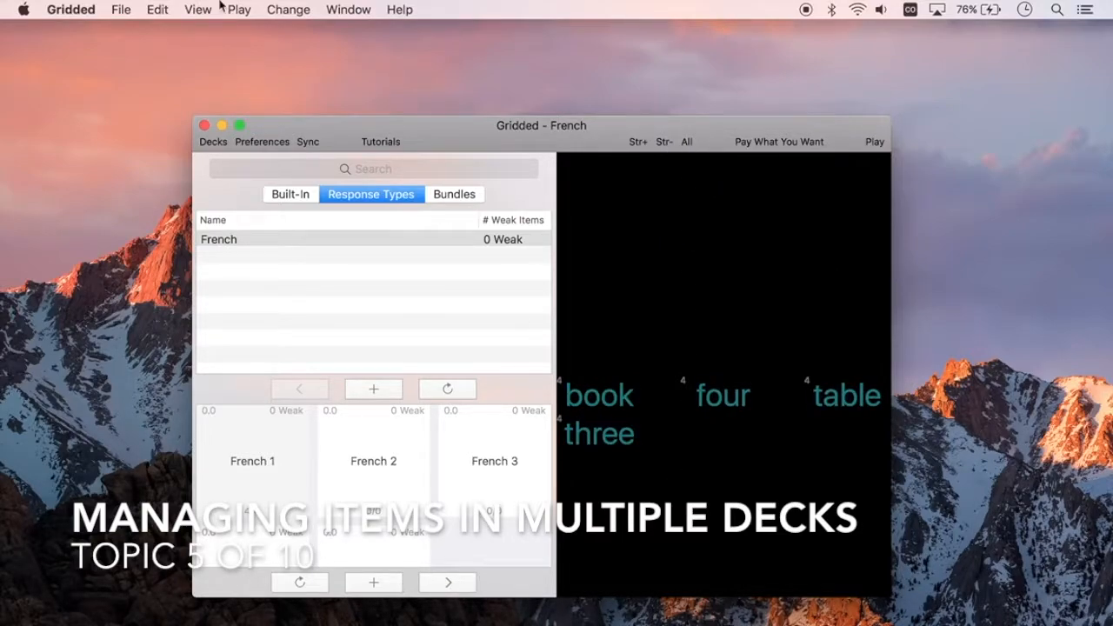
{"action": "left_click", "coordinate": [121, 9]}
{"action": "left_click", "coordinate": [121, 31]}
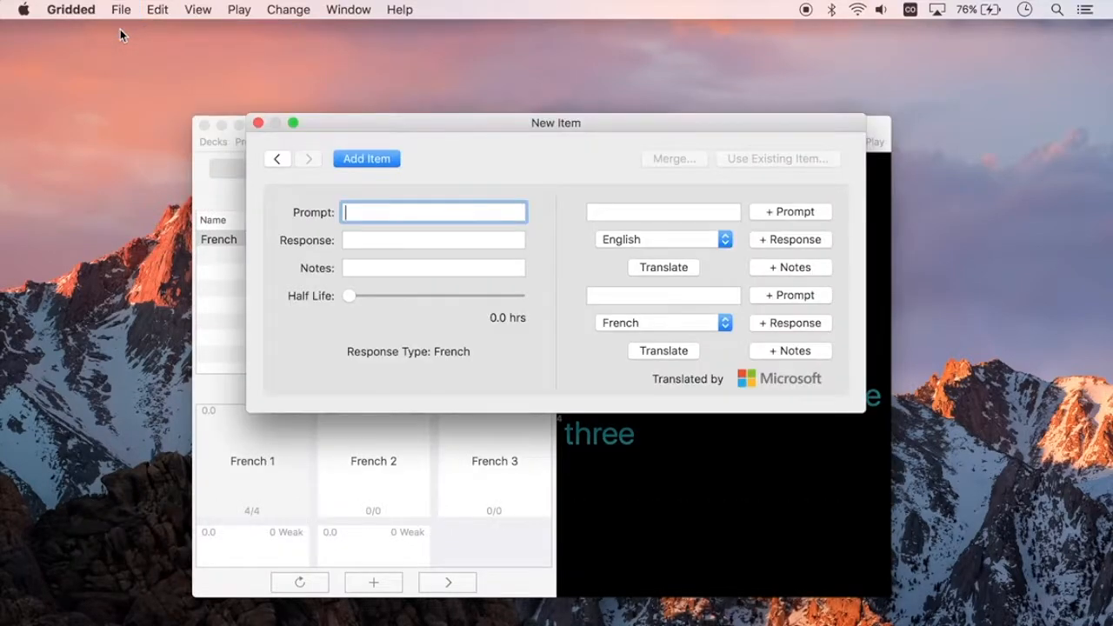
{"action": "left_click", "coordinate": [255, 122]}
- Switch to the French 2 deck and hide the deck list
{"action": "left_click", "coordinate": [338, 450]}
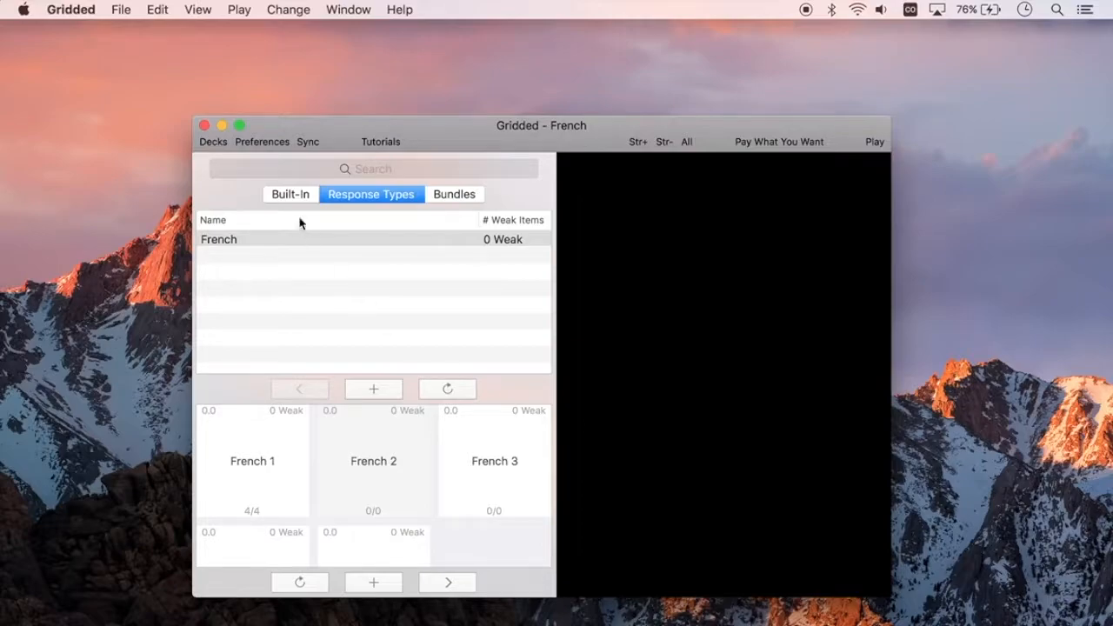
{"action": "left_click", "coordinate": [210, 143]}
{"action": "left_click", "coordinate": [192, 6]}
{"action": "left_click", "coordinate": [192, 5]}
{"action": "key", "text": "super+Left"}
{"action": "key", "text": "super+Left"}
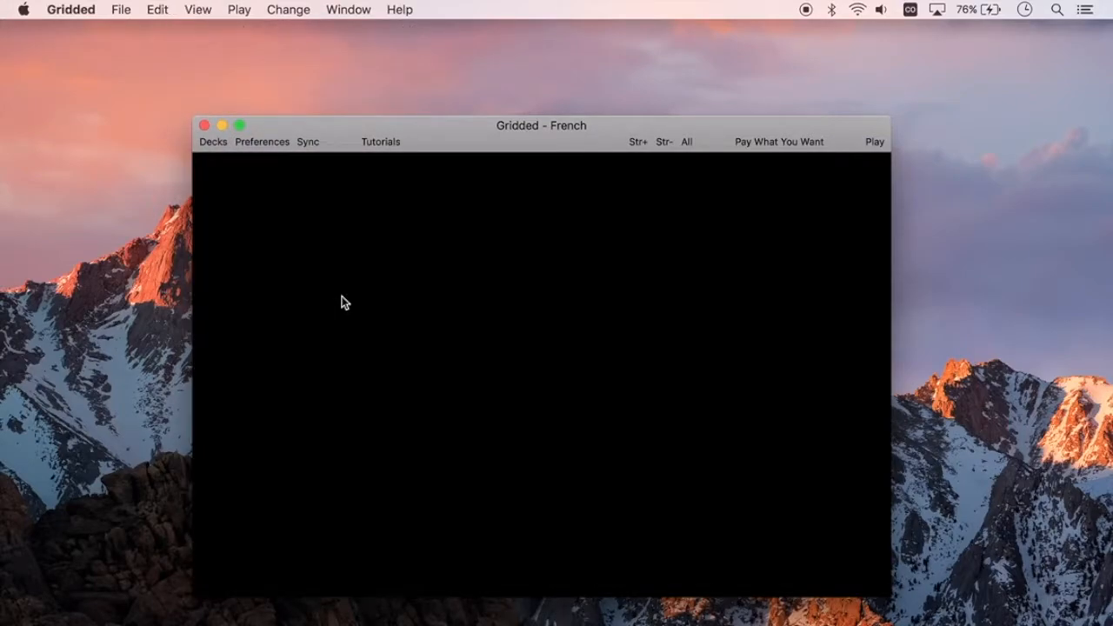
- Start a new item in French 2 with the prompt "three" and use the existing "three" item for it
{"action": "left_click", "coordinate": [121, 10]}
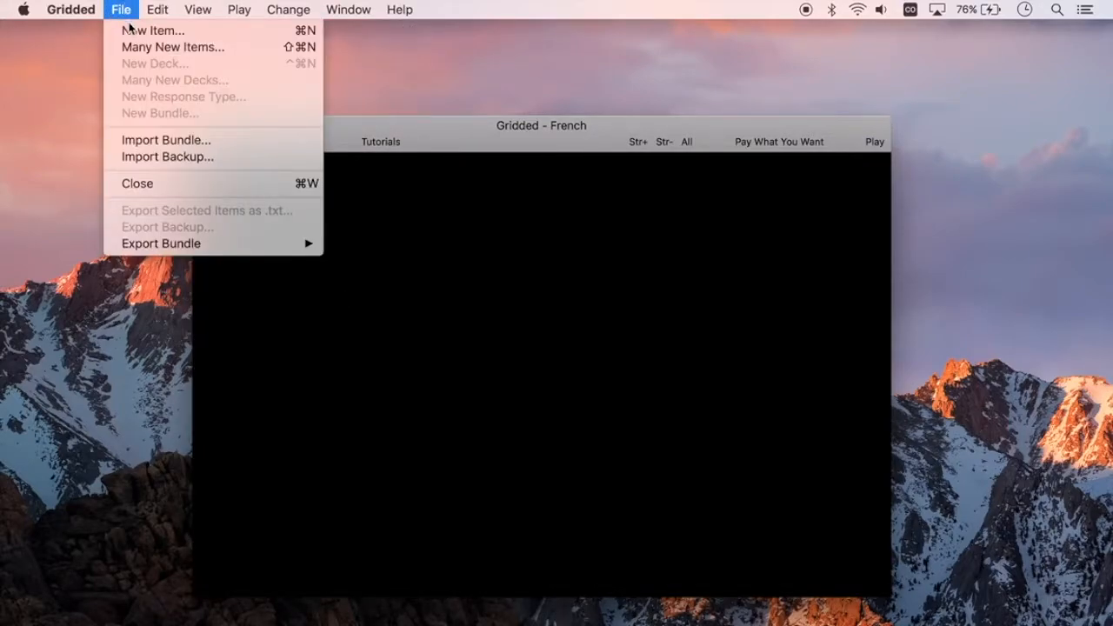
{"action": "left_click", "coordinate": [135, 33]}
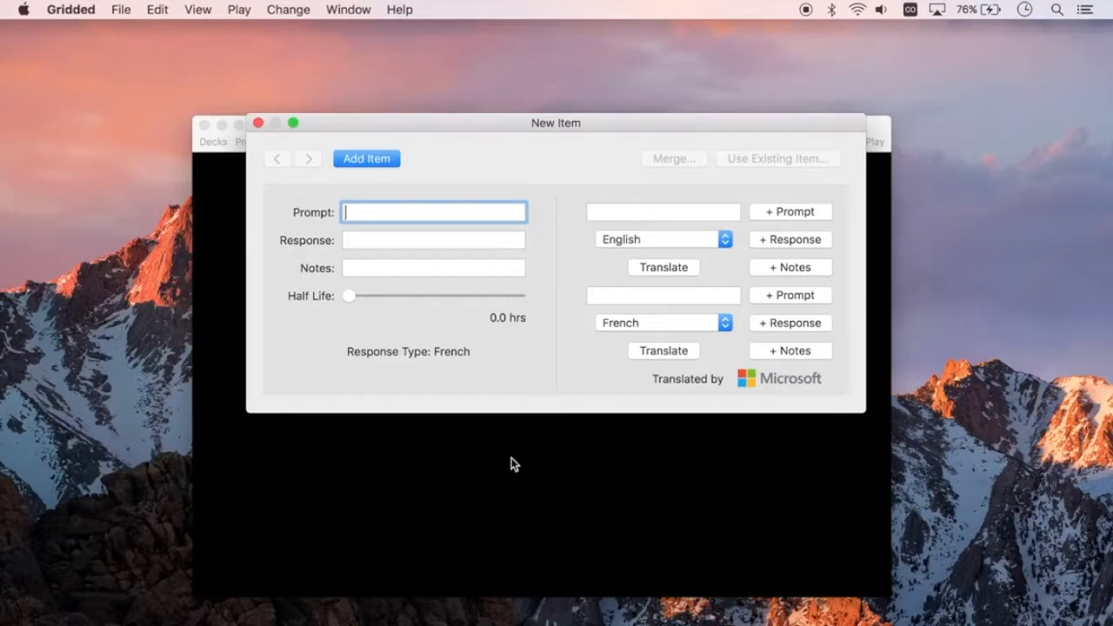
{"action": "type", "text": "three"}
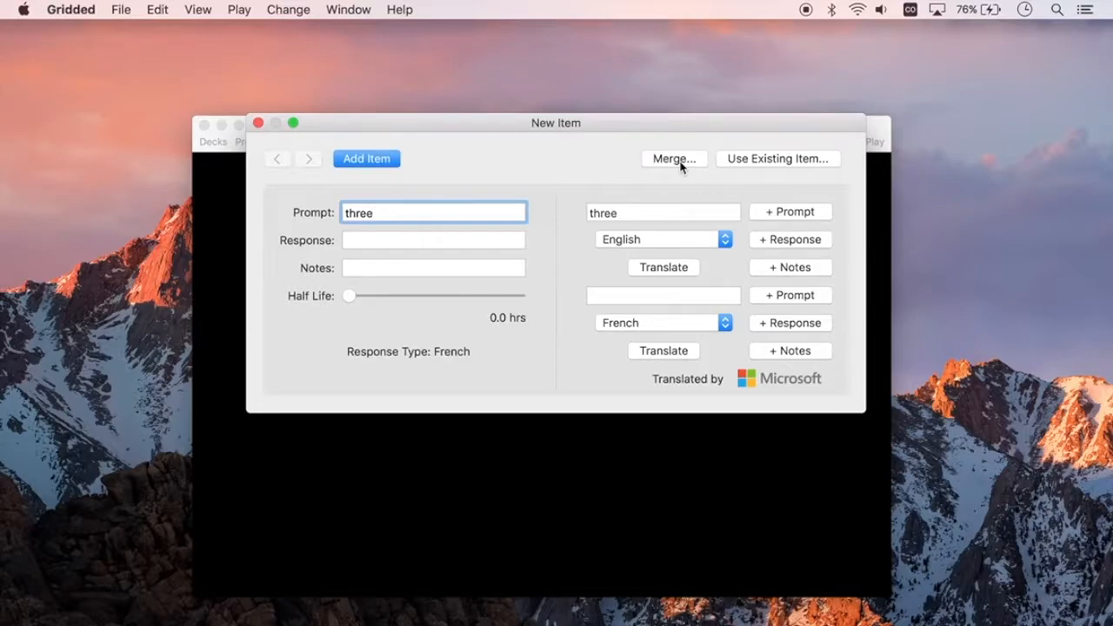
{"action": "left_click", "coordinate": [734, 160]}
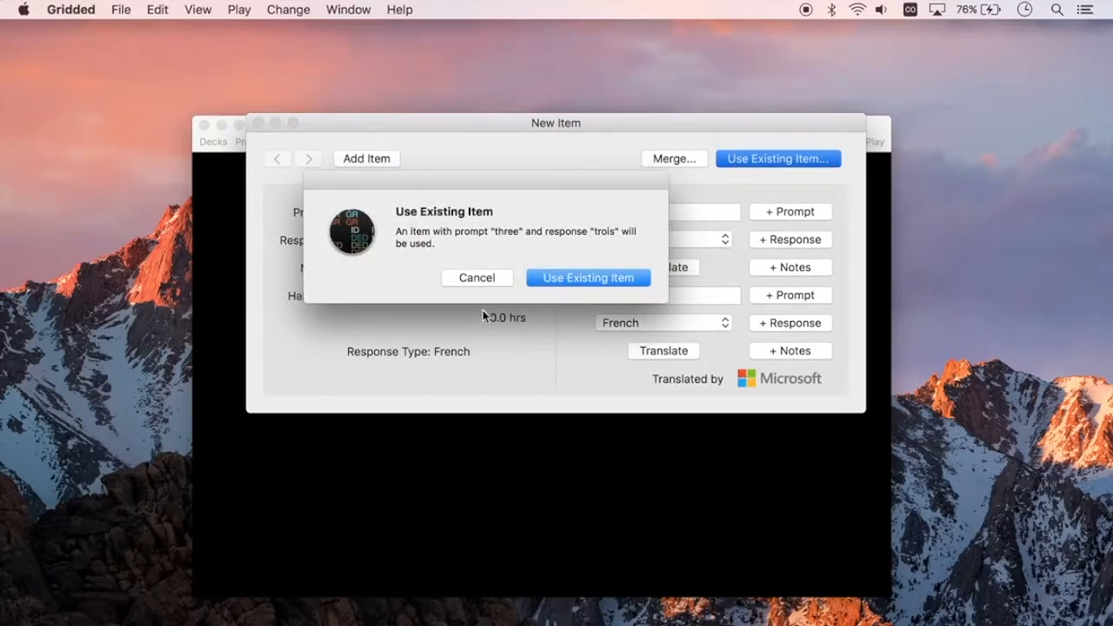
{"action": "left_click", "coordinate": [563, 279]}
{"action": "left_click_drag", "start_coordinate": [315, 137], "coordinate": [502, 217]}
{"action": "left_click", "coordinate": [449, 215]}
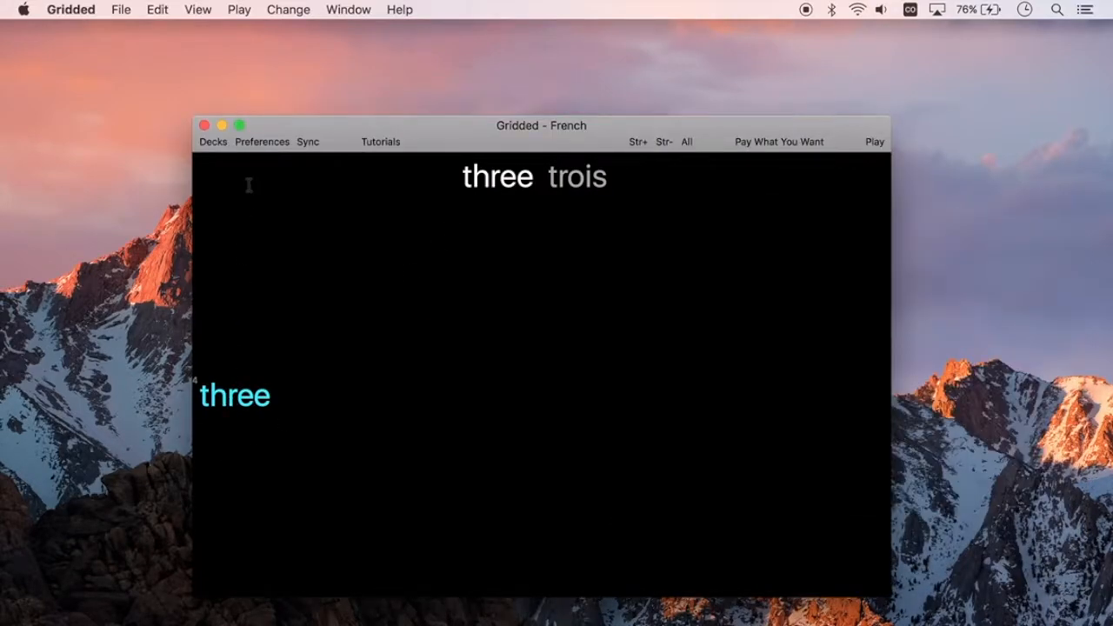
- Add a new item to French 2 with the prompt "tree" and the response "un arbre"
{"action": "key", "text": "super+d"}
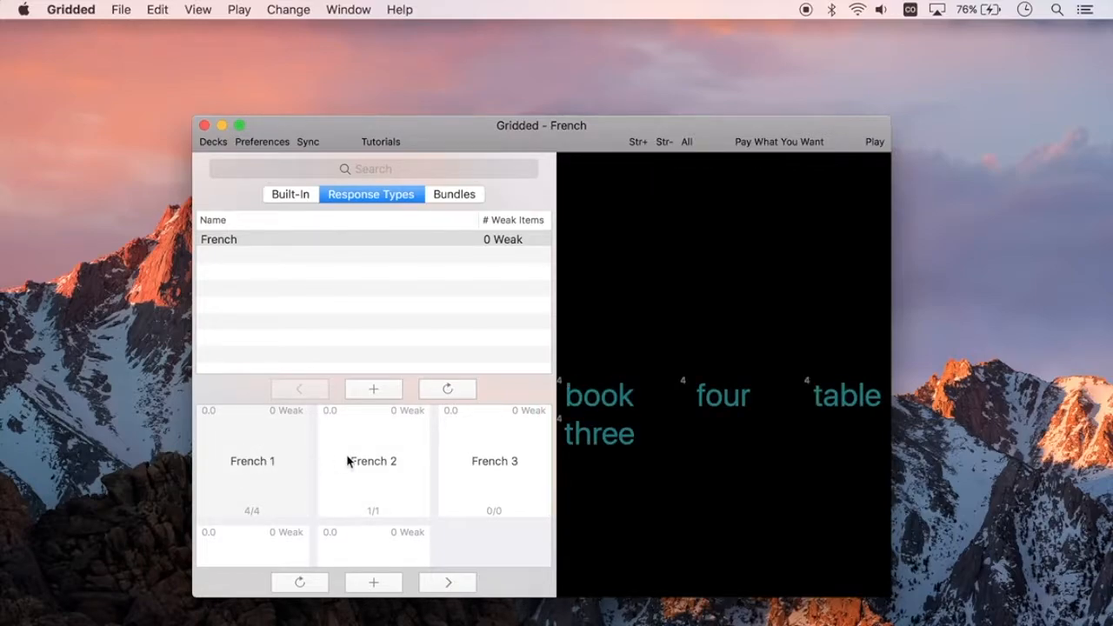
{"action": "key", "text": "super+d"}
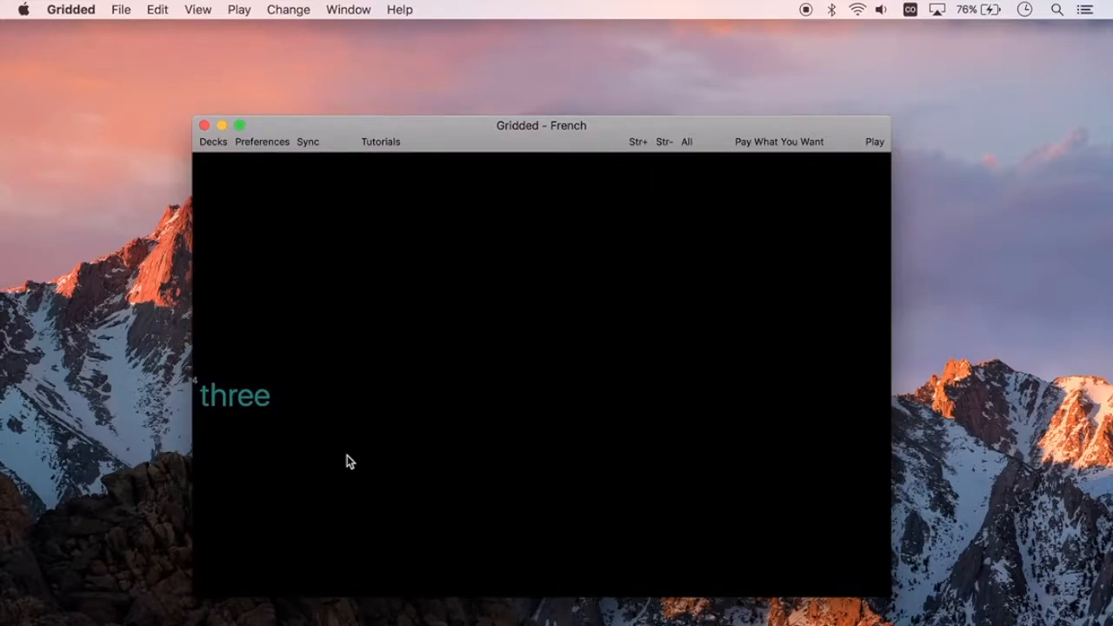
{"action": "key", "text": "super+n"}
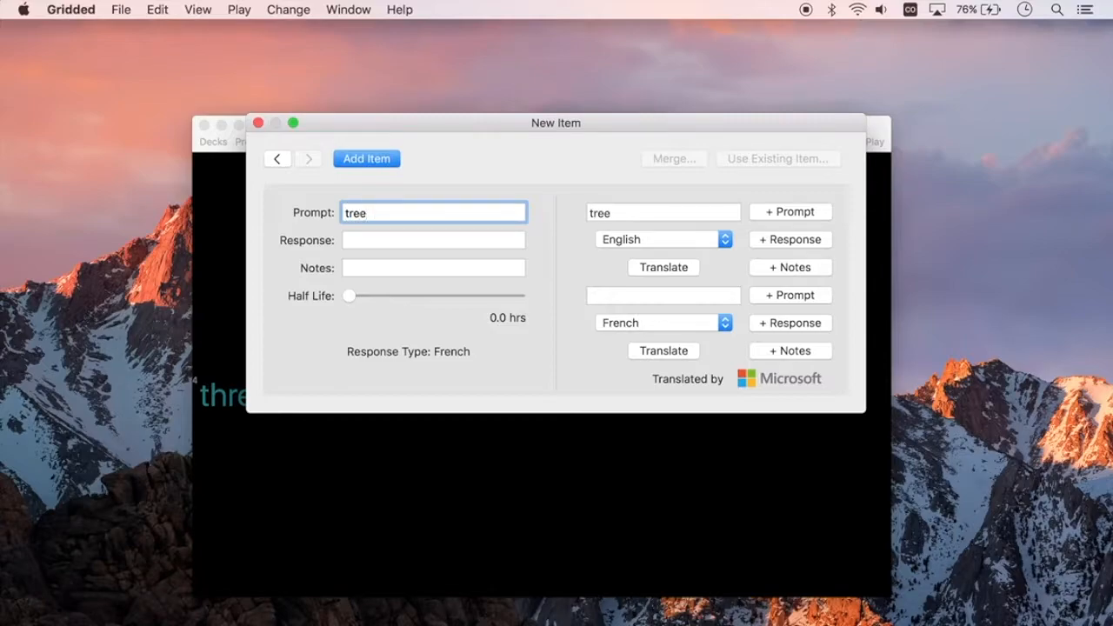
{"action": "left_click", "coordinate": [440, 241]}
{"action": "type", "text": "un arbre"}
{"action": "key", "text": "Return"}
{"action": "left_click", "coordinate": [259, 123]}
- Switch to French 1 and add the existing "tree" item to it through the new item form
{"action": "key", "text": "super+d"}
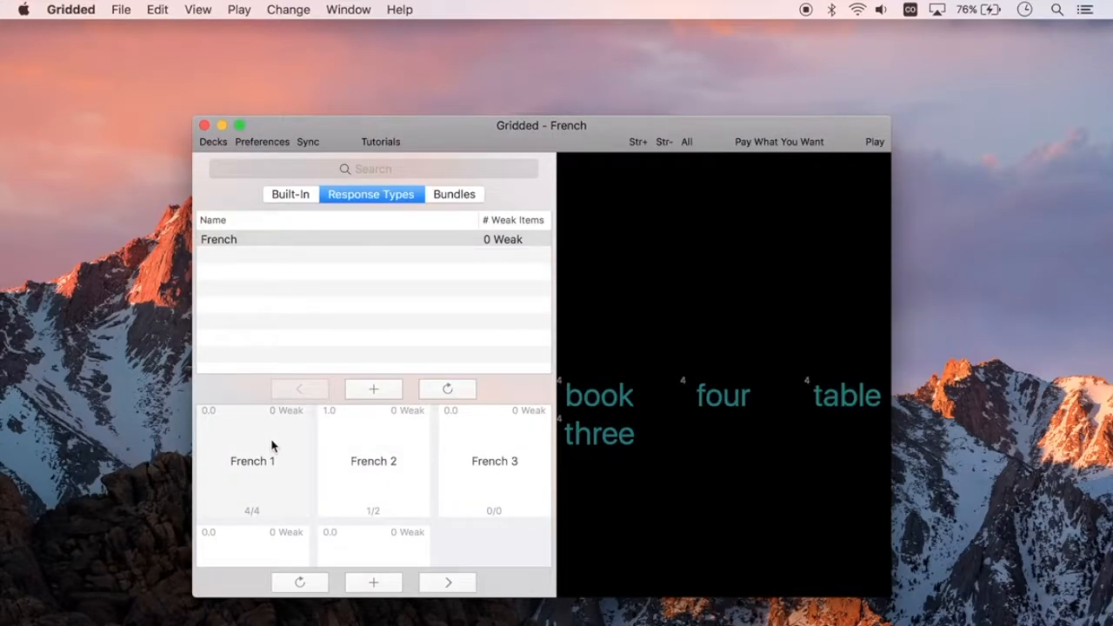
{"action": "key", "text": "super+n"}
{"action": "type", "text": "tree"}
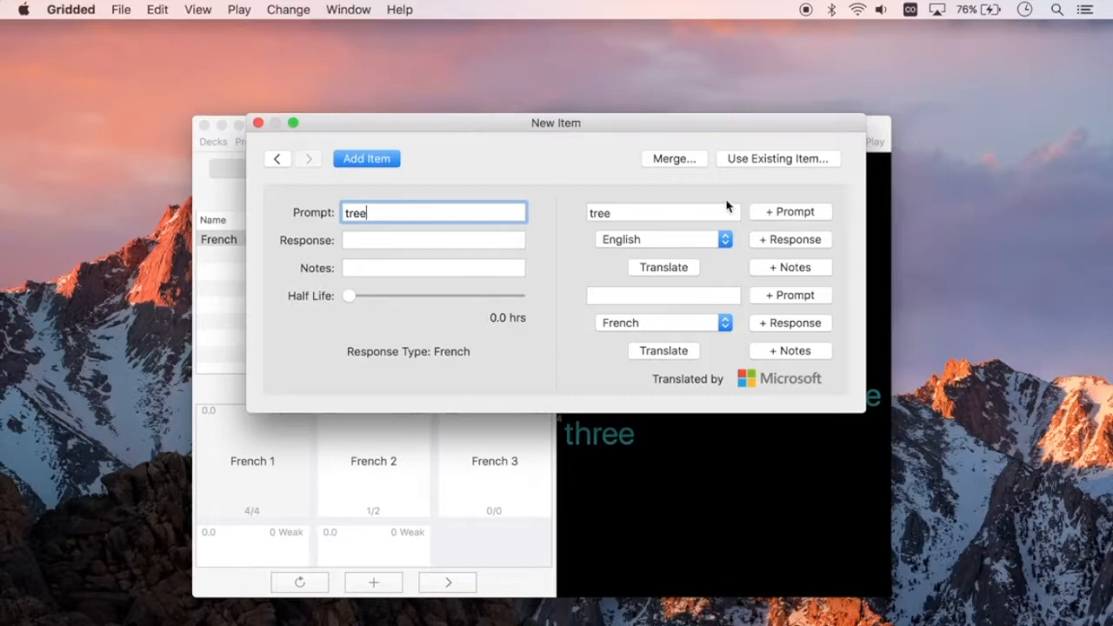
{"action": "left_click", "coordinate": [737, 164]}
{"action": "left_click", "coordinate": [568, 275]}
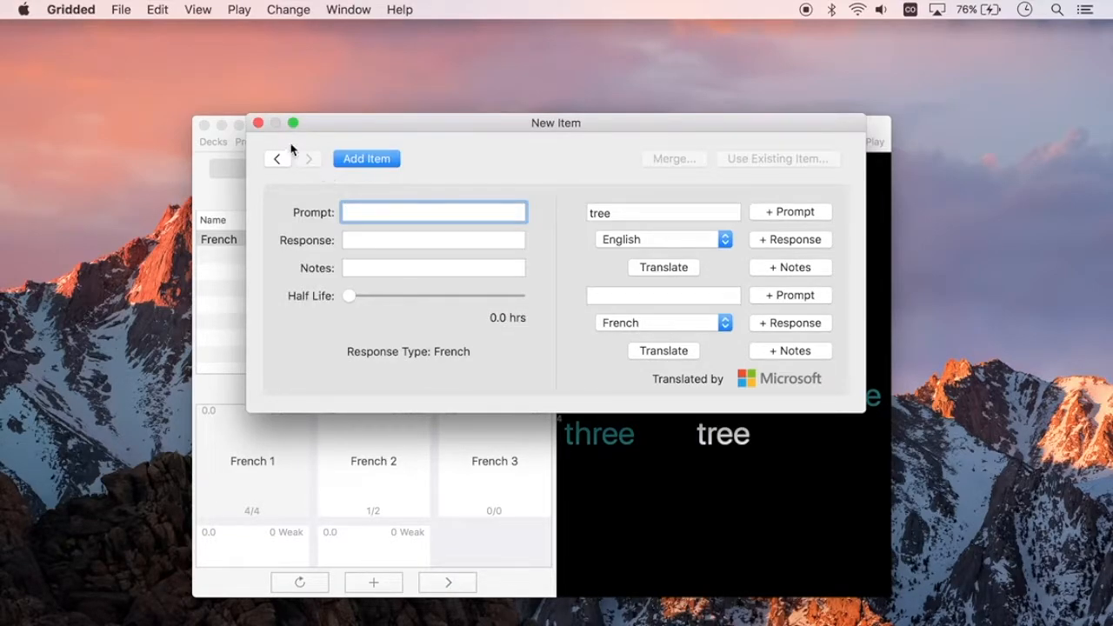
{"action": "left_click", "coordinate": [258, 124]}
- Play only "tree" with the answer "un arbre", and refresh the deck numbers back in item selection
{"action": "left_click", "coordinate": [710, 442]}
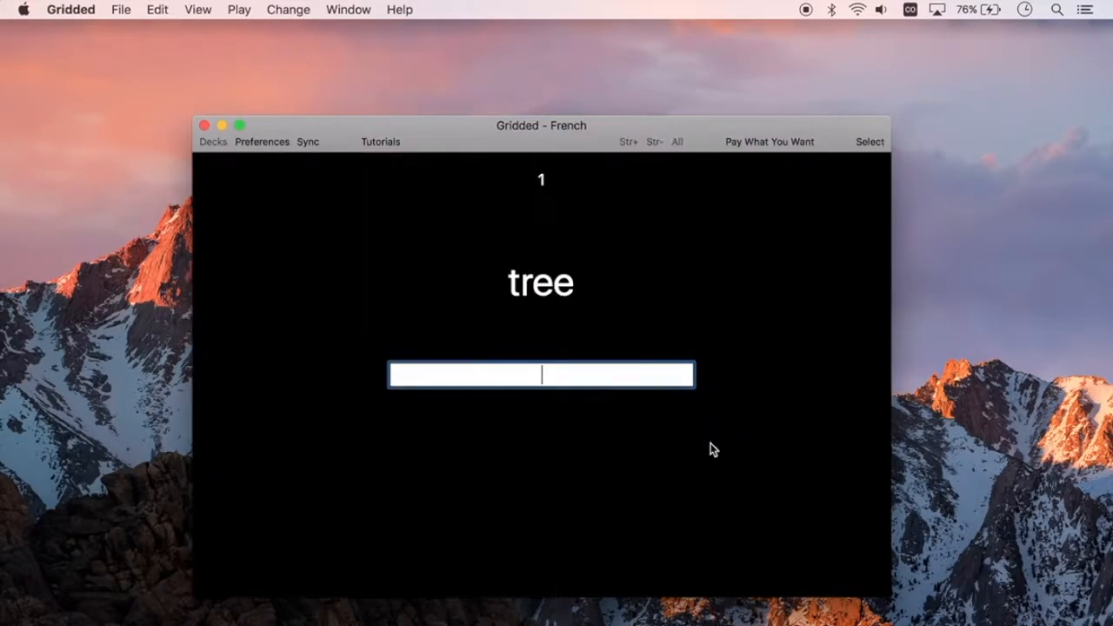
{"action": "type", "text": "un arbre"}
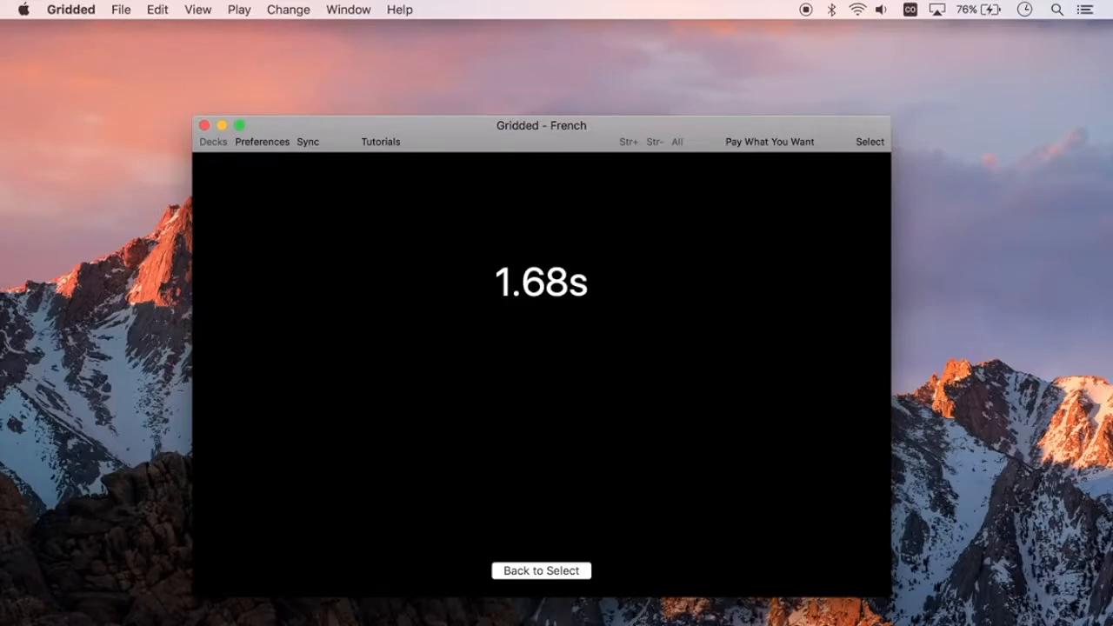
{"action": "left_click", "coordinate": [362, 460]}
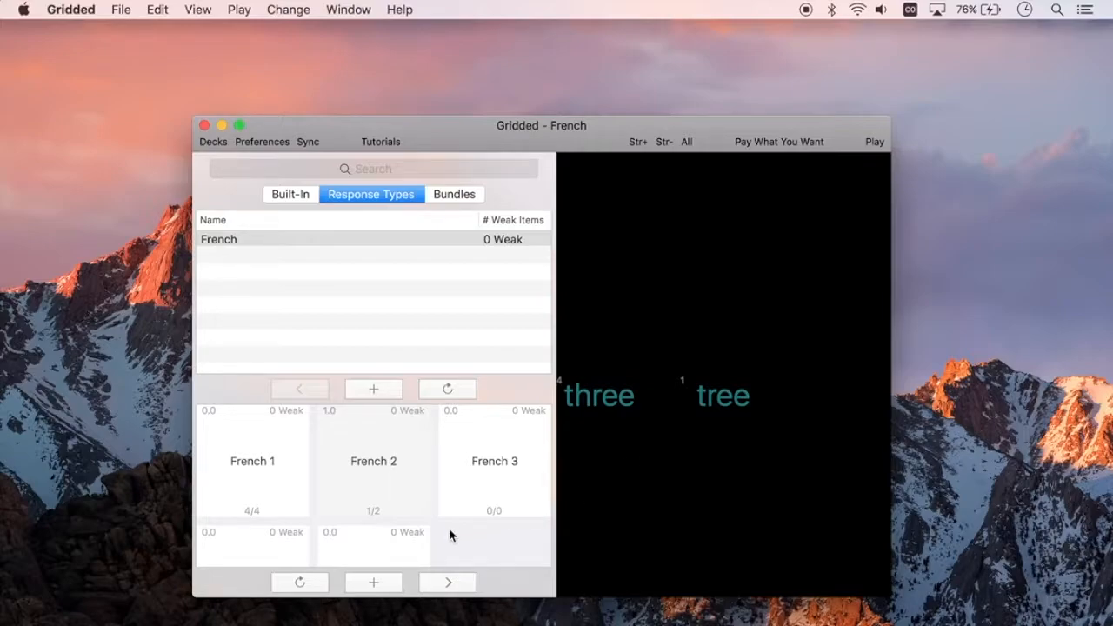
{"action": "left_click", "coordinate": [287, 583]}
{"action": "left_click", "coordinate": [241, 437]}
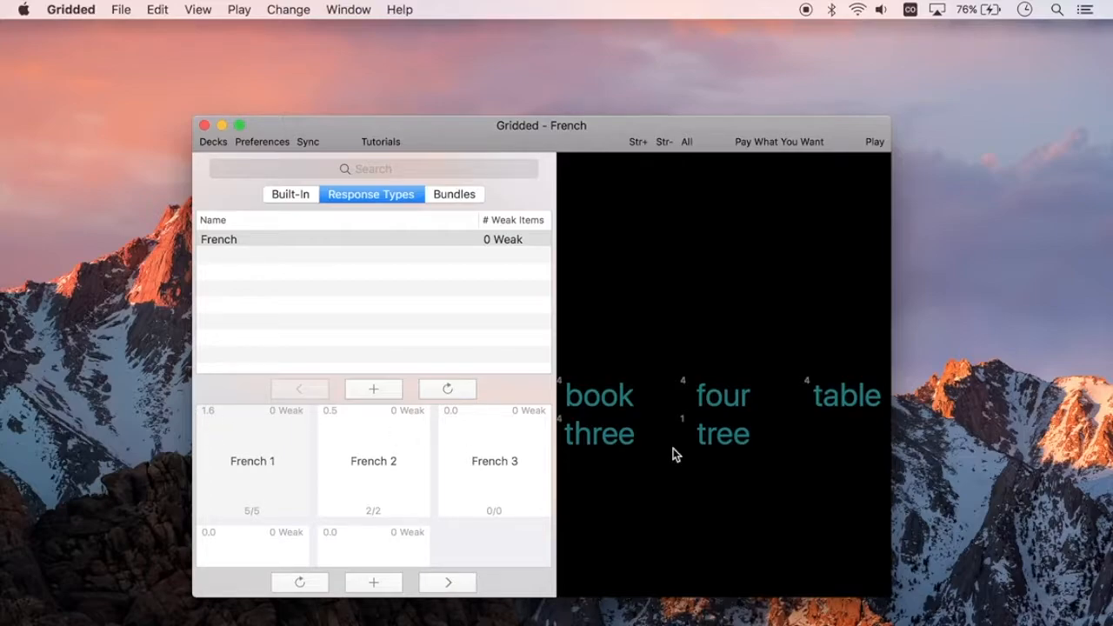
- In French 2, add a separate new item with the prompt "three" and the response "3"
{"action": "left_click", "coordinate": [368, 448]}
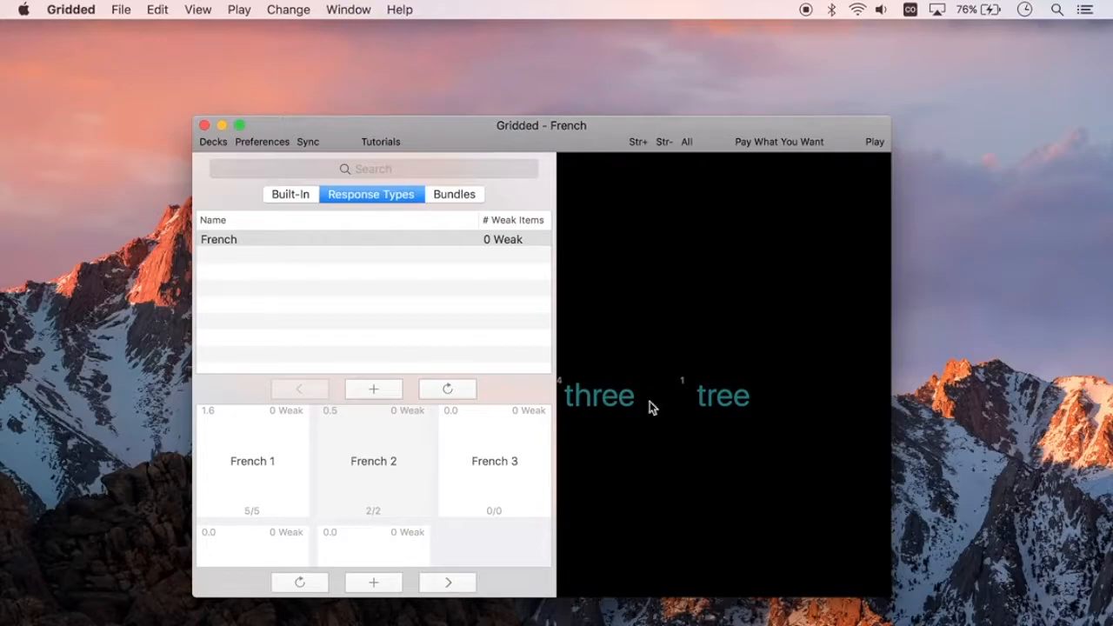
{"action": "key", "text": "super+n"}
{"action": "type", "text": "three"}
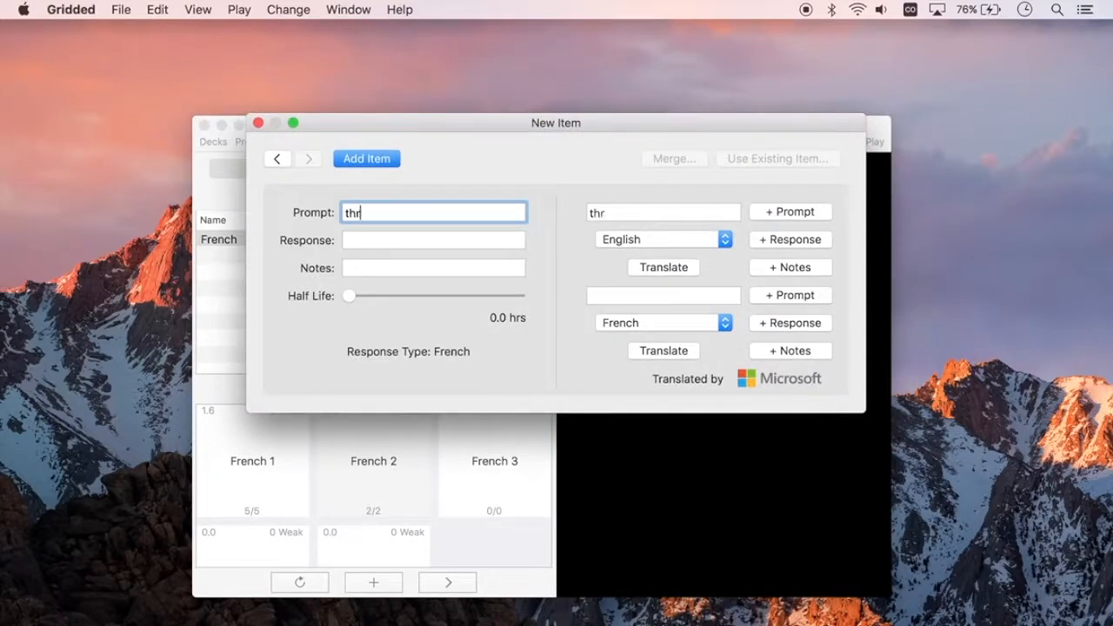
{"action": "left_click", "coordinate": [508, 246]}
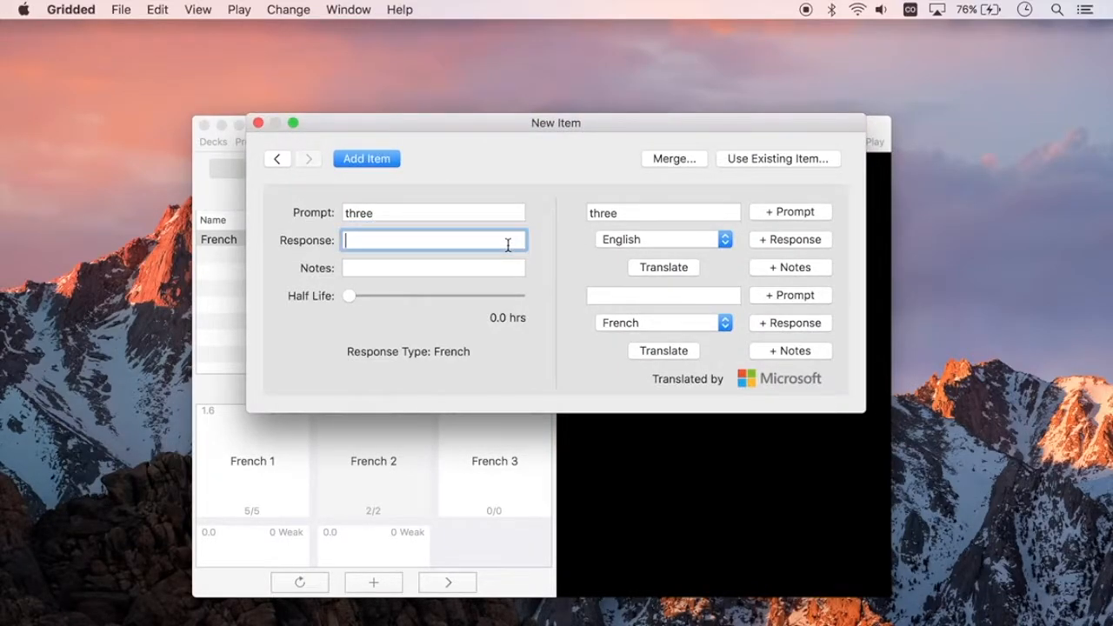
{"action": "type", "text": "3"}
{"action": "left_click", "coordinate": [374, 161]}
- Add another item to French 2 with the prompt "three" and the response "arstarstast", and close the new item form
{"action": "type", "text": "three"}
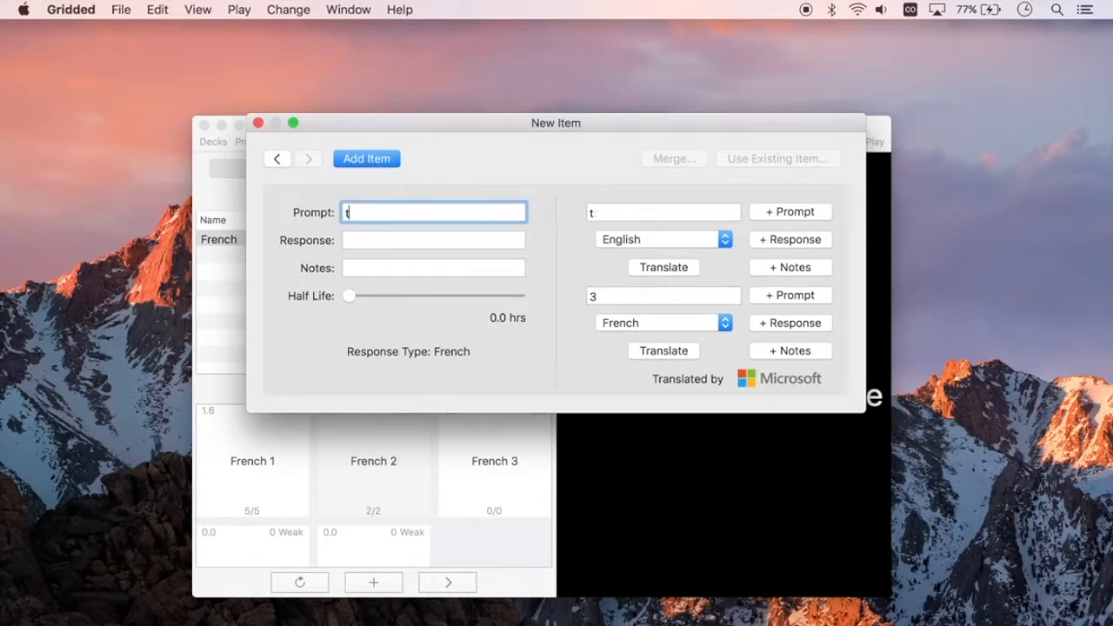
{"action": "left_click", "coordinate": [367, 238]}
{"action": "type", "text": "a"}
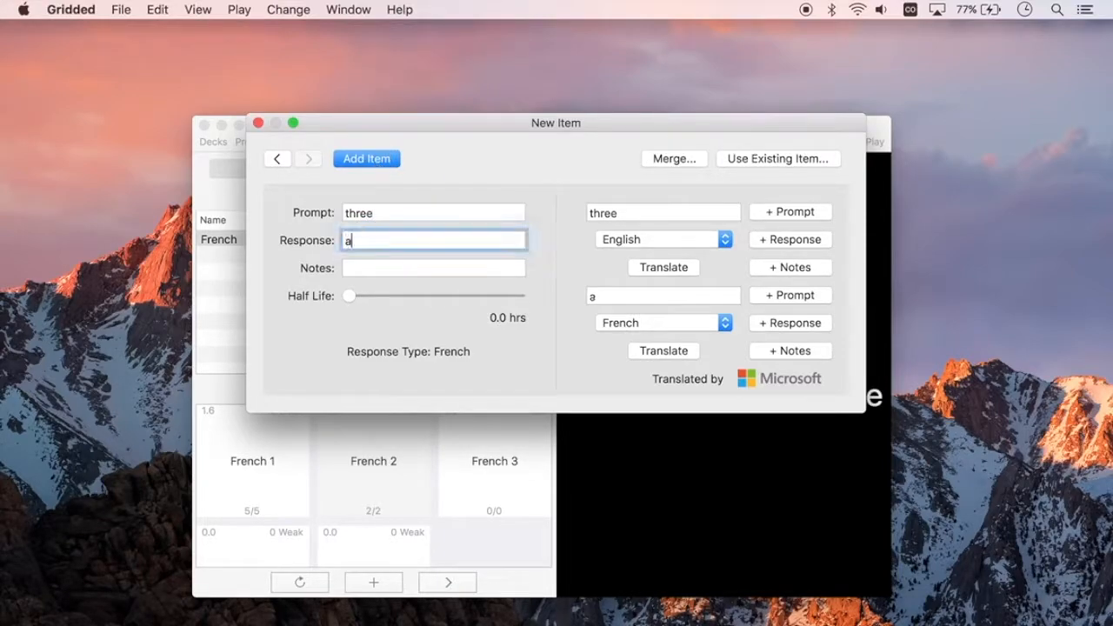
{"action": "type", "text": "rstarstast"}
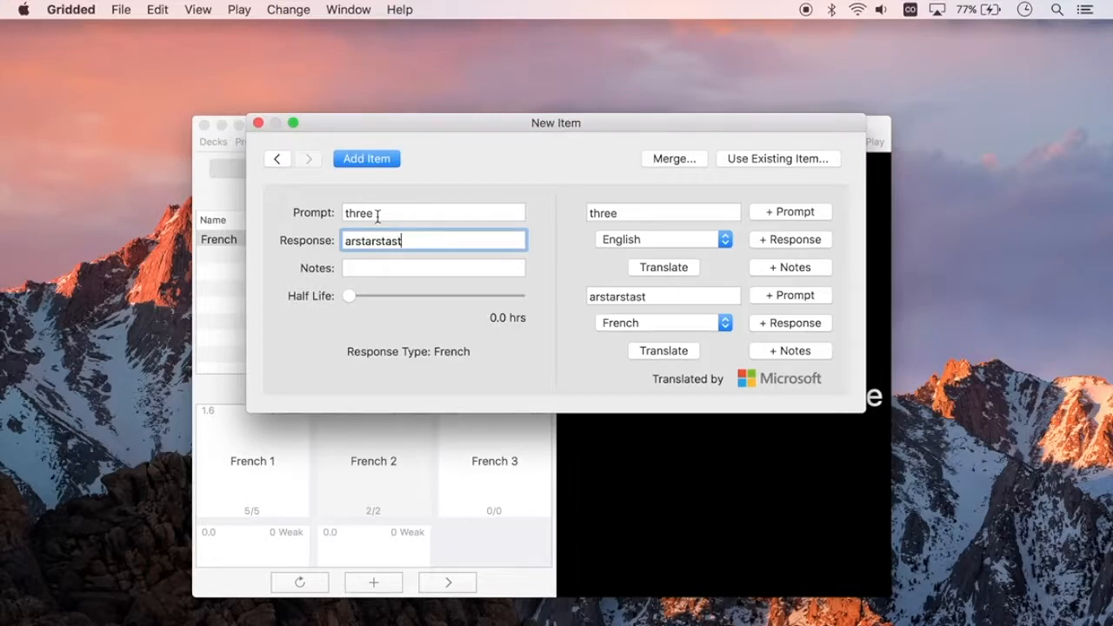
{"action": "left_click", "coordinate": [364, 157]}
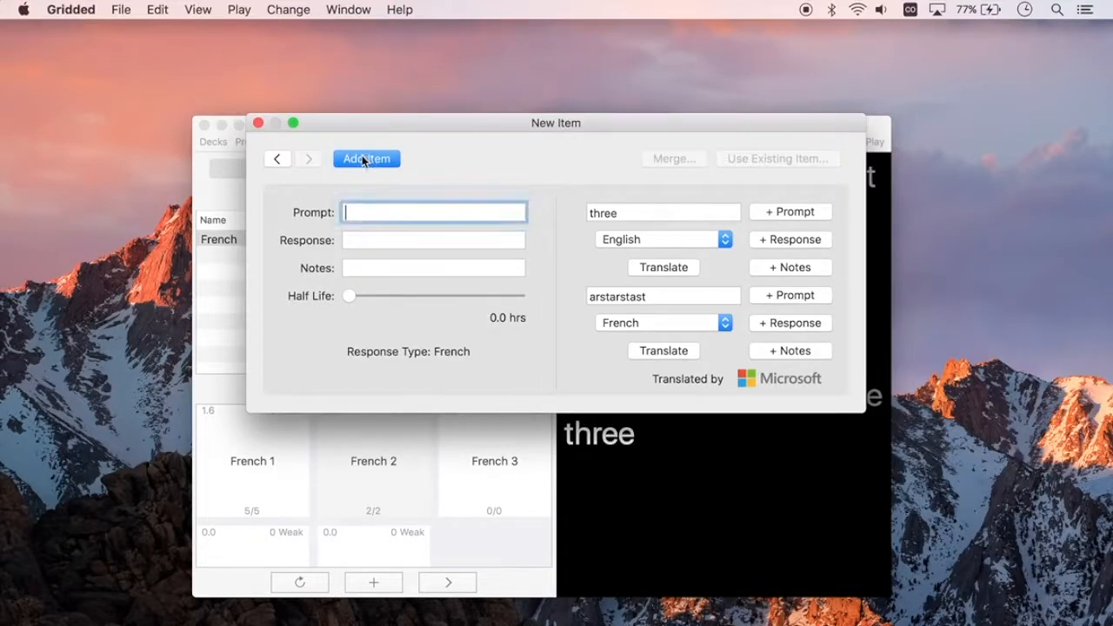
{"action": "left_click", "coordinate": [259, 123]}
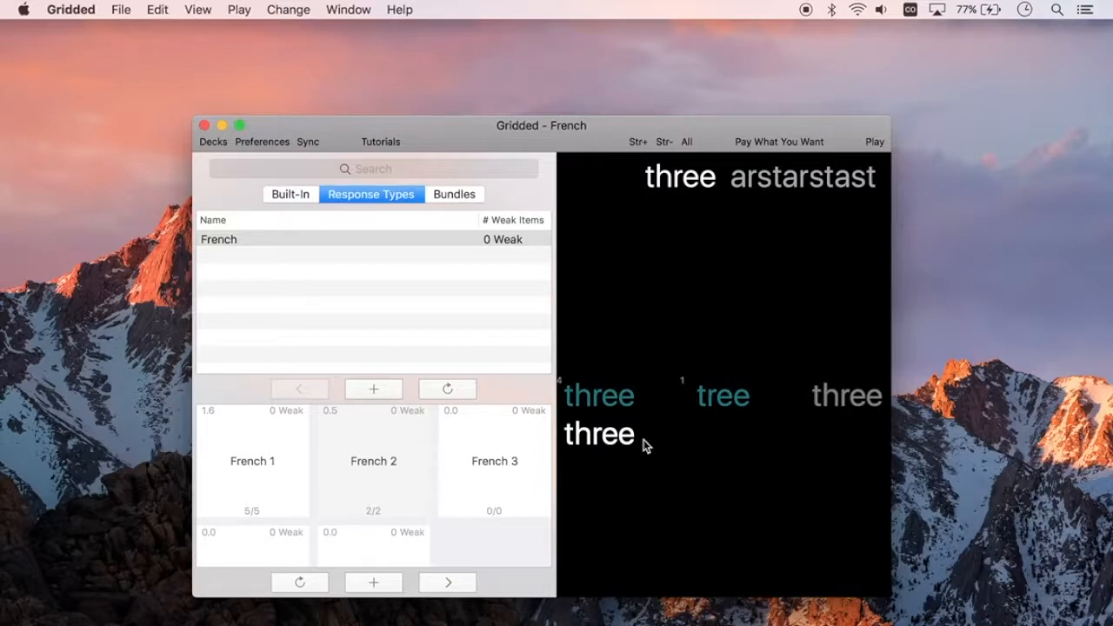
- Select all items in French 2 and generate a Resolve Conflicts preview of their identical prompts
{"action": "left_click", "coordinate": [644, 446]}
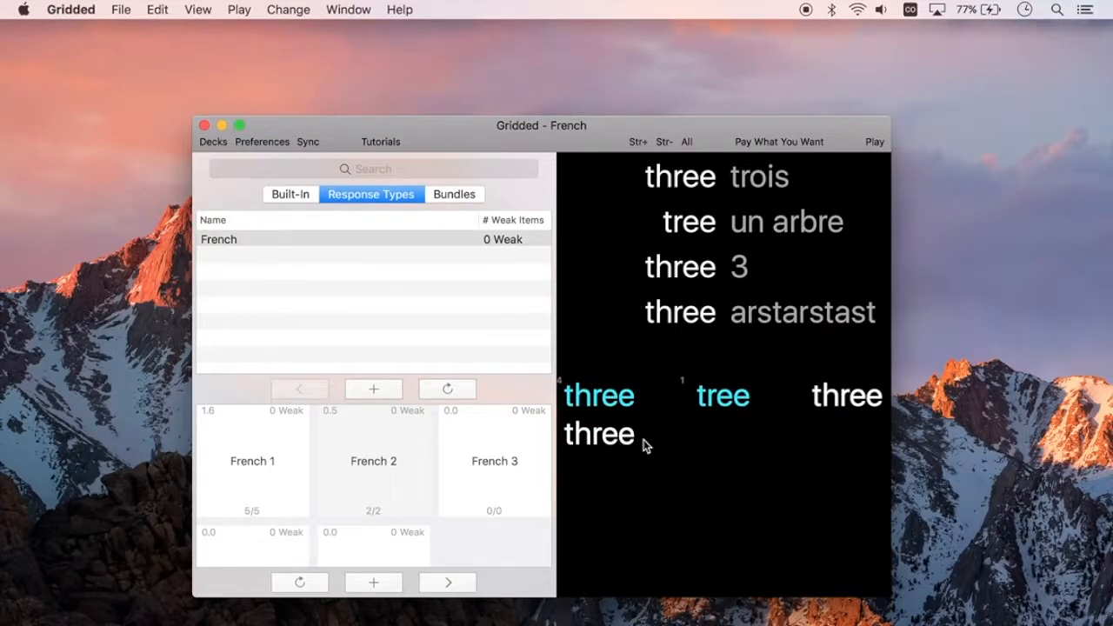
{"action": "left_click", "coordinate": [687, 144]}
{"action": "left_click", "coordinate": [686, 145]}
{"action": "left_click", "coordinate": [265, 7]}
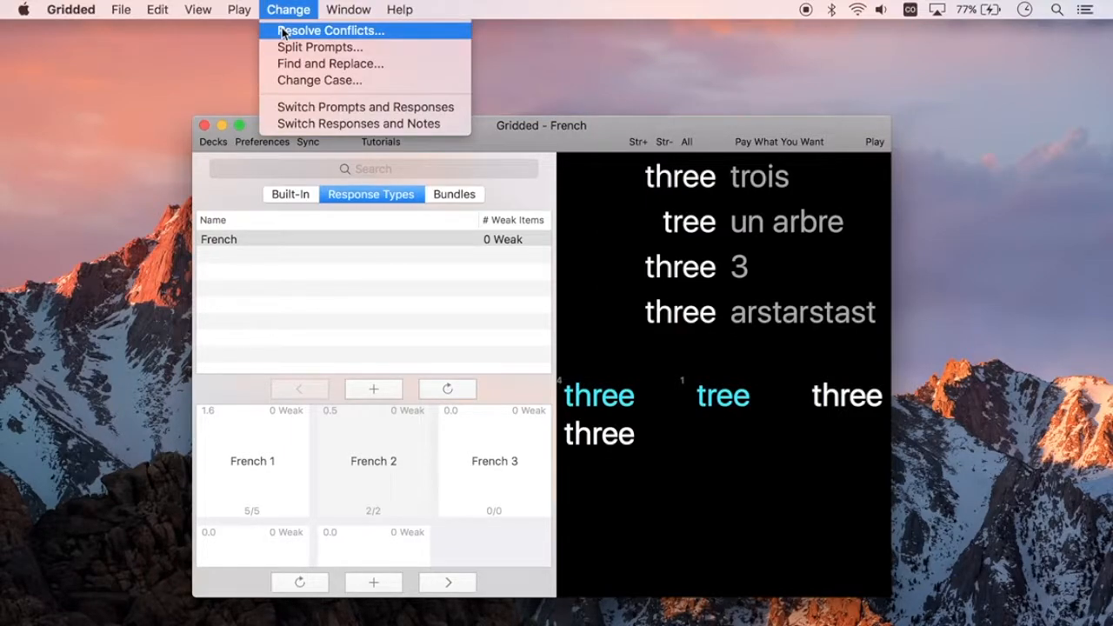
{"action": "left_click", "coordinate": [282, 33]}
{"action": "left_click", "coordinate": [747, 121]}
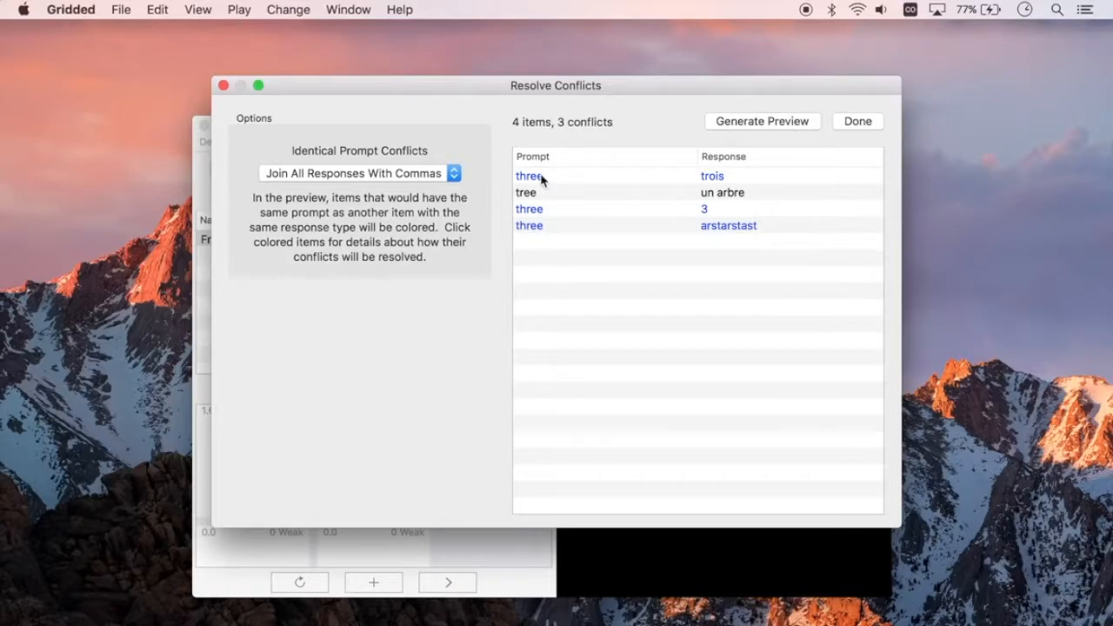
- Resolve the identical "three" prompts by joining all responses with commas, and apply the change
{"action": "left_click_drag", "start_coordinate": [480, 87], "coordinate": [508, 64]}
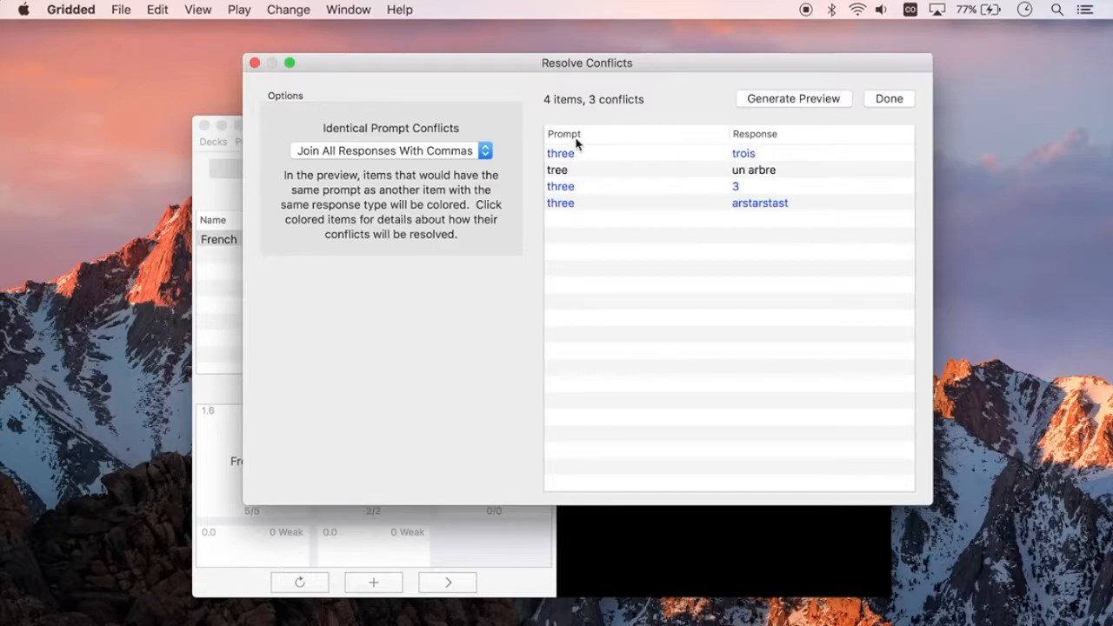
{"action": "left_click", "coordinate": [485, 154]}
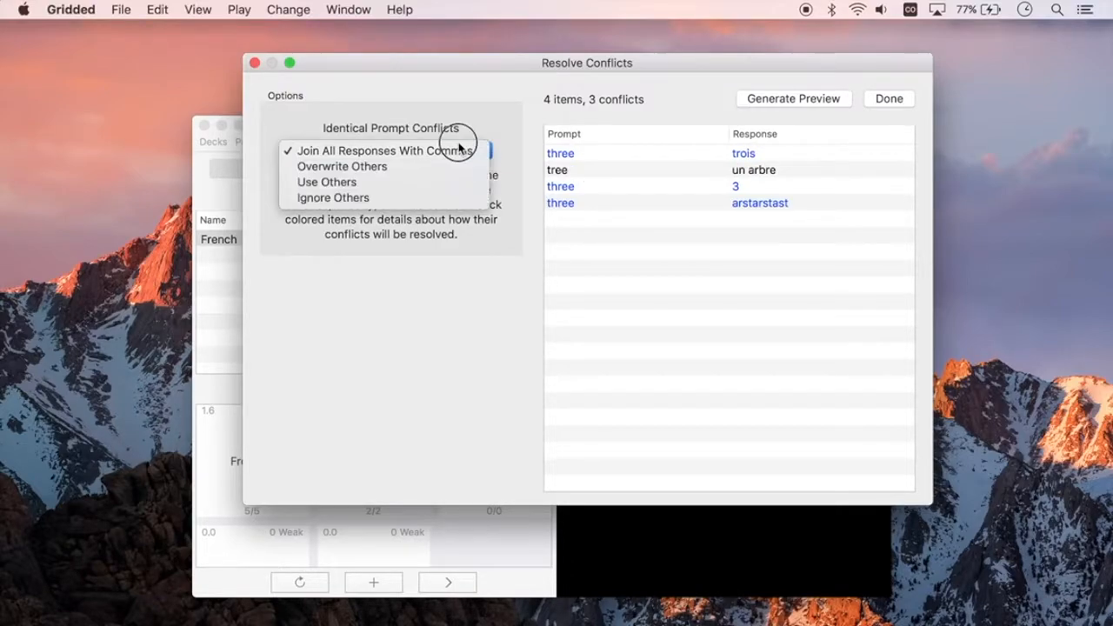
{"action": "left_click", "coordinate": [503, 153]}
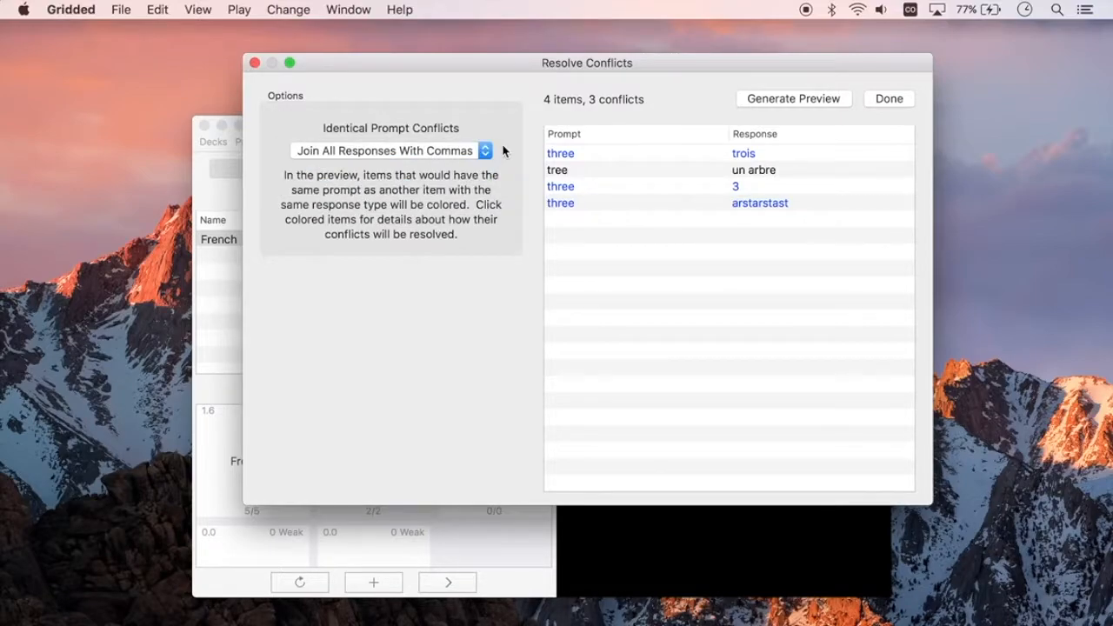
{"action": "left_click", "coordinate": [887, 101]}
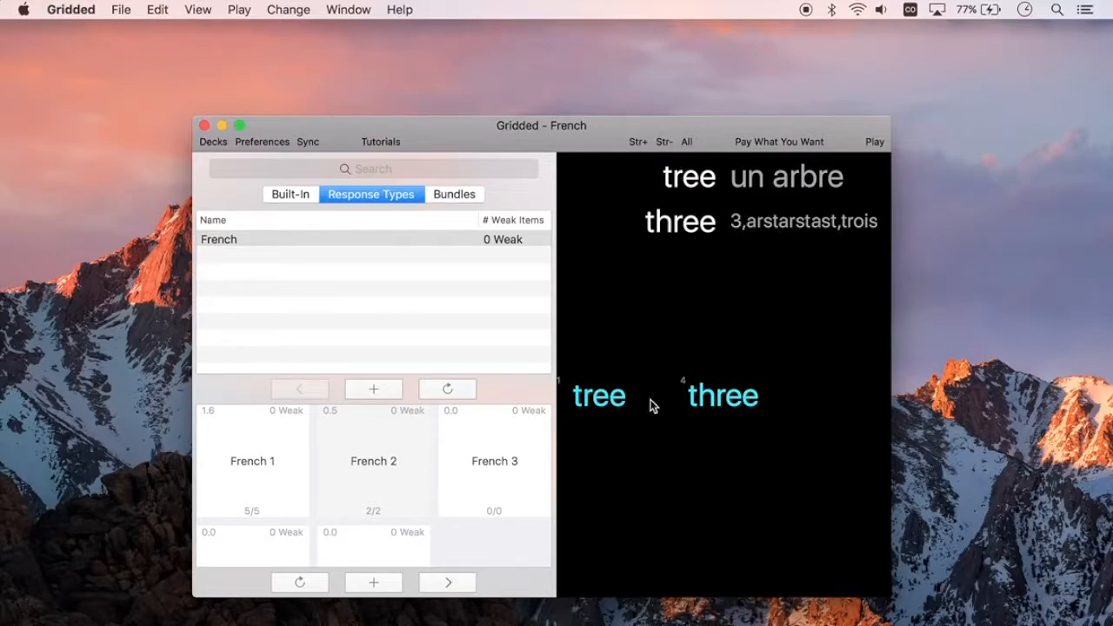
- Leave only the merged "three" item selected, inspect its comma-separated responses, and start playing it
{"action": "left_click", "coordinate": [623, 397]}
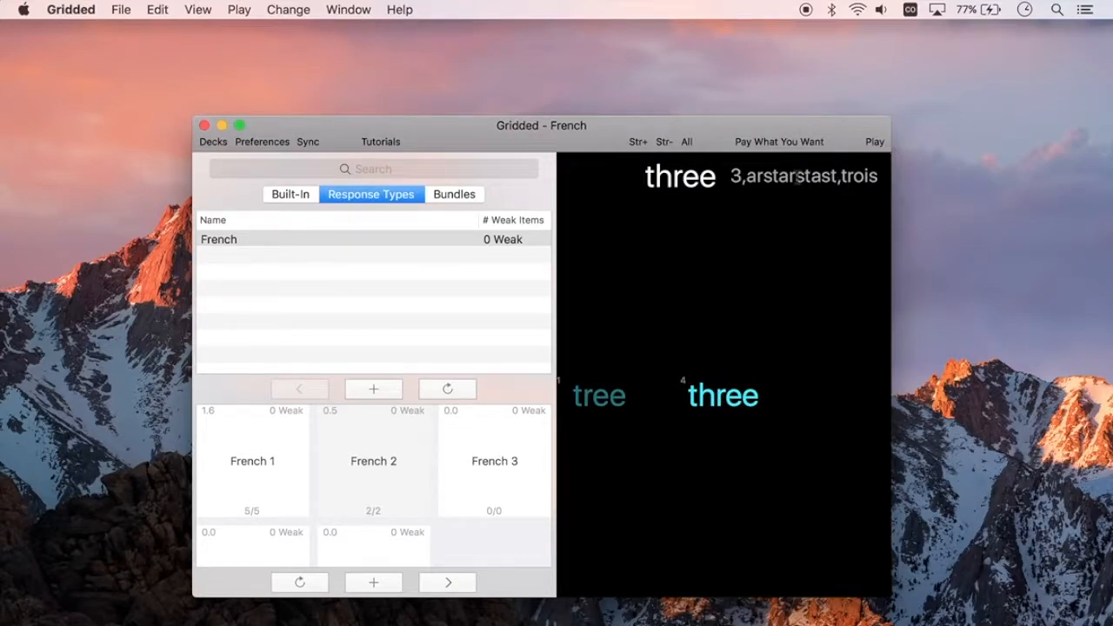
{"action": "left_click_drag", "start_coordinate": [748, 175], "coordinate": [831, 175]}
{"action": "left_click", "coordinate": [841, 178]}
{"action": "double_click", "coordinate": [744, 176]}
{"action": "double_click", "coordinate": [839, 176]}
{"action": "key", "text": "Return"}
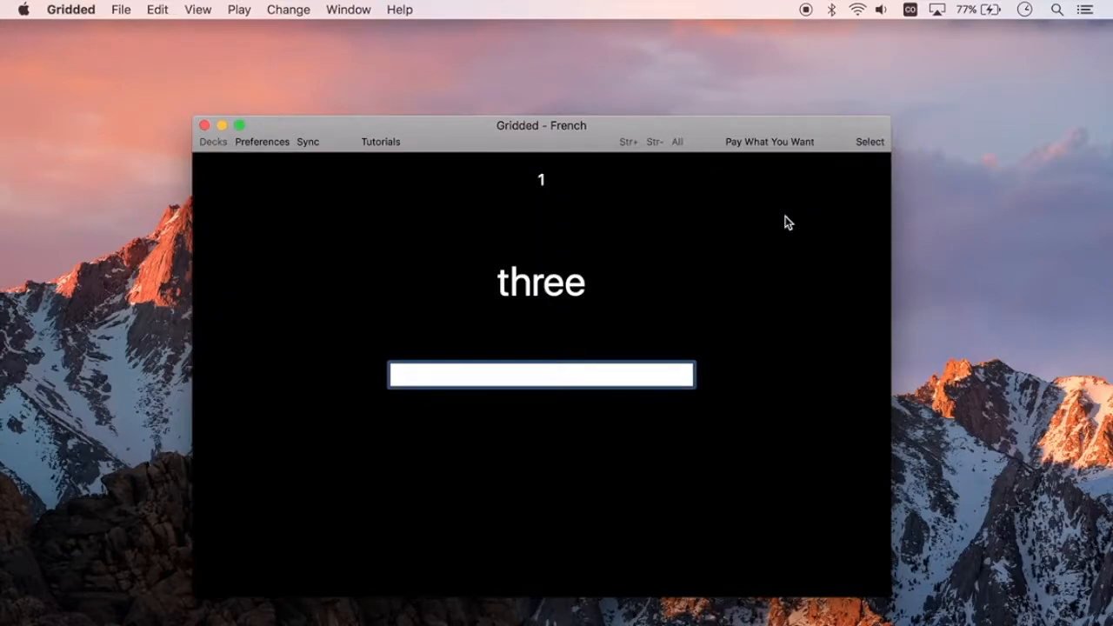
- Answer "three" with "arstarstast, 3, trois" in a different order with extra spaces, and return to item selection
{"action": "type", "text": "arstarstast, "}
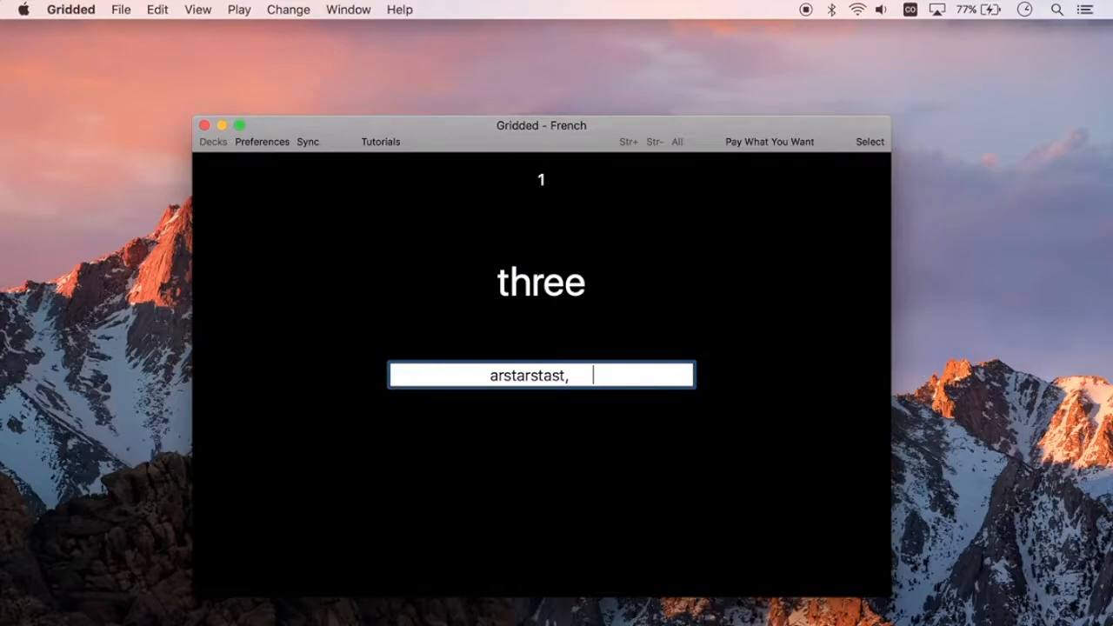
{"action": "type", "text": "     3, trois"}
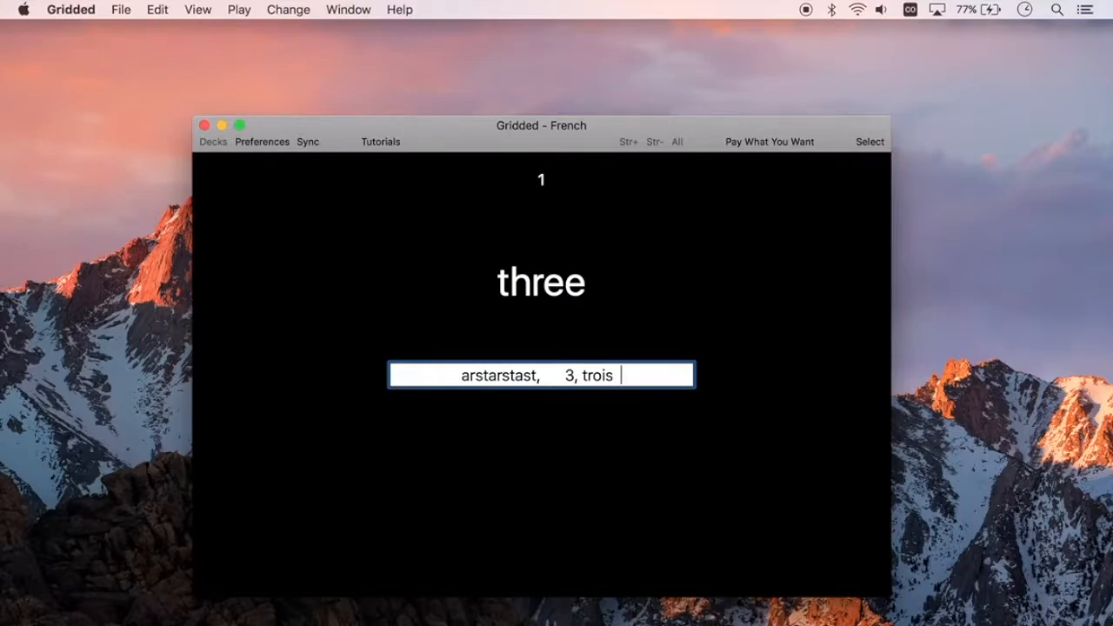
{"action": "left_click", "coordinate": [448, 379]}
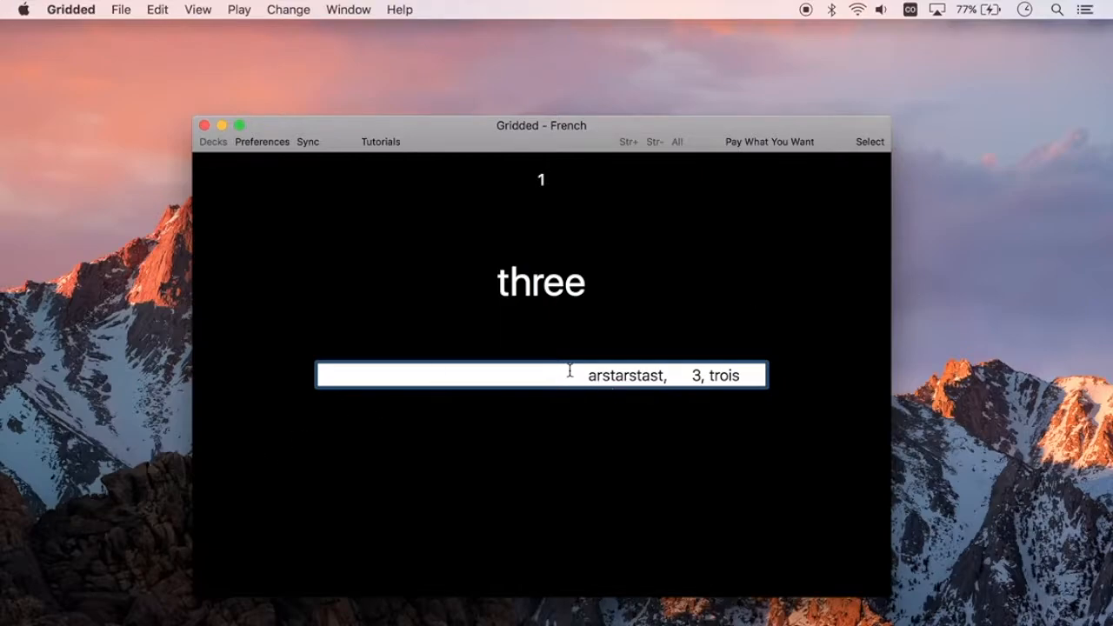
{"action": "key", "text": "Return"}
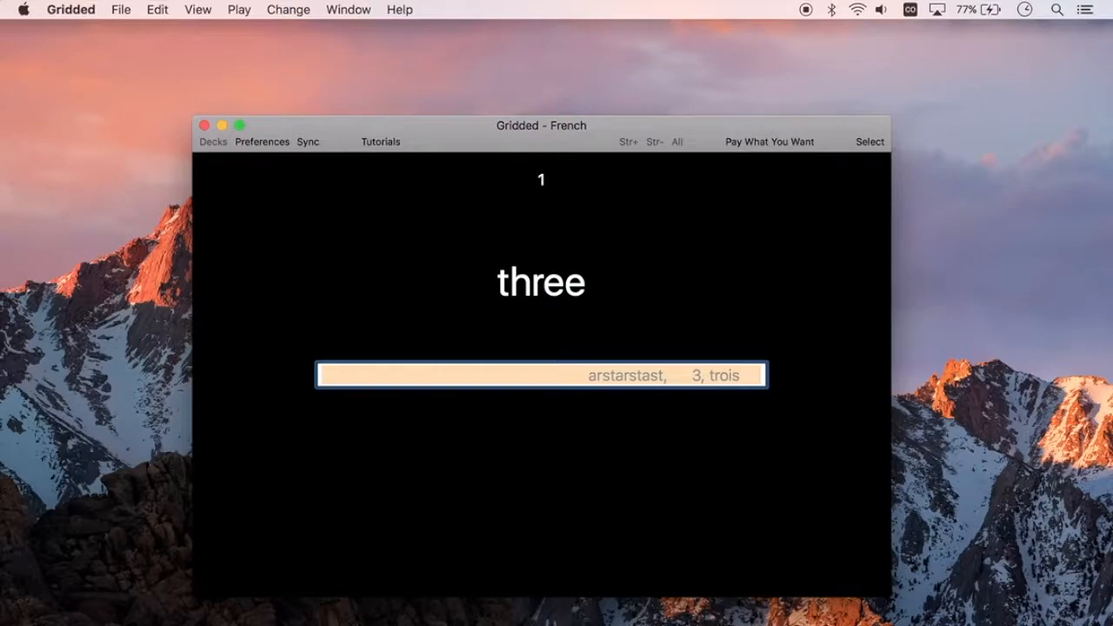
{"action": "key", "text": "Return"}
{"action": "key", "text": "Return"}
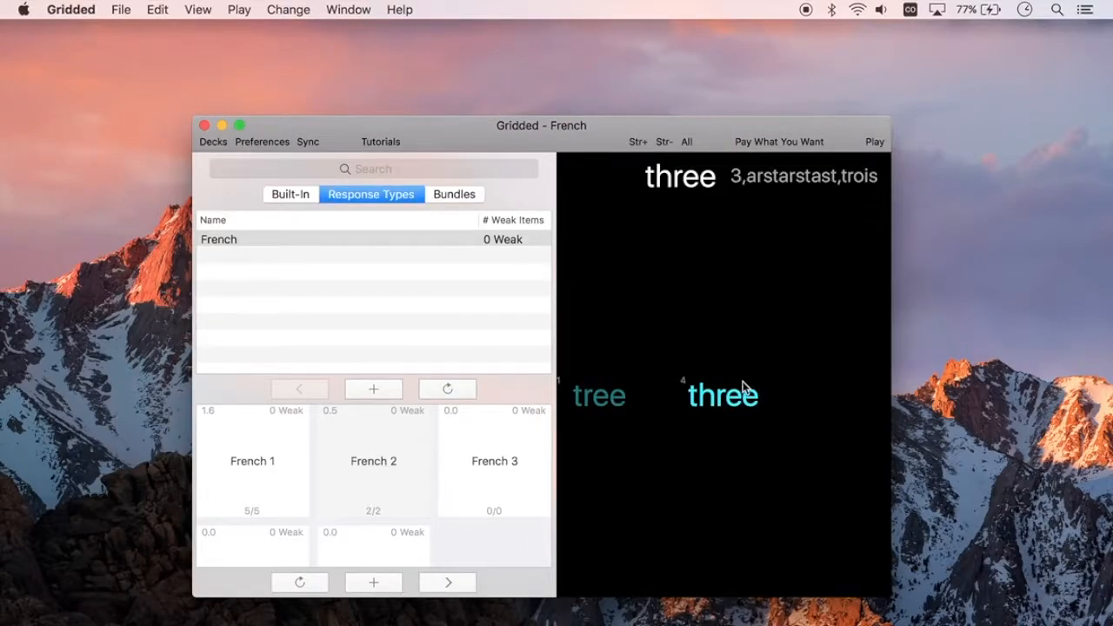
- Select both "tree" and "three", switch their prompts and responses, and switch them back
{"action": "left_click", "coordinate": [727, 397]}
{"action": "left_click", "coordinate": [727, 397]}
{"action": "left_click", "coordinate": [577, 397]}
{"action": "left_click", "coordinate": [288, 9]}
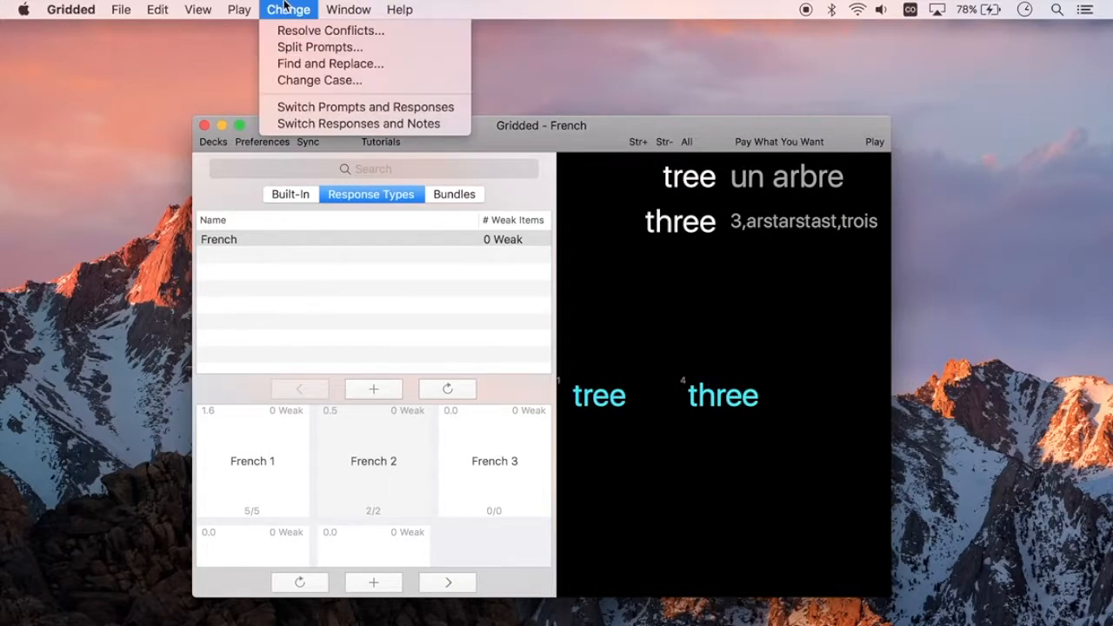
{"action": "left_click", "coordinate": [318, 107]}
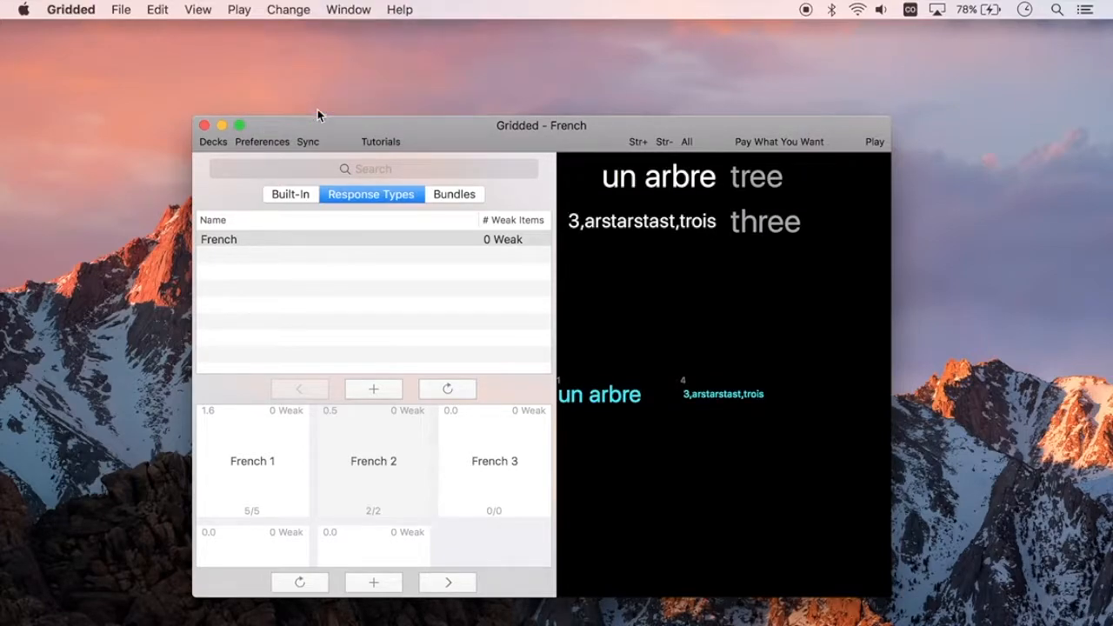
{"action": "left_click", "coordinate": [295, 9]}
{"action": "left_click", "coordinate": [319, 107]}
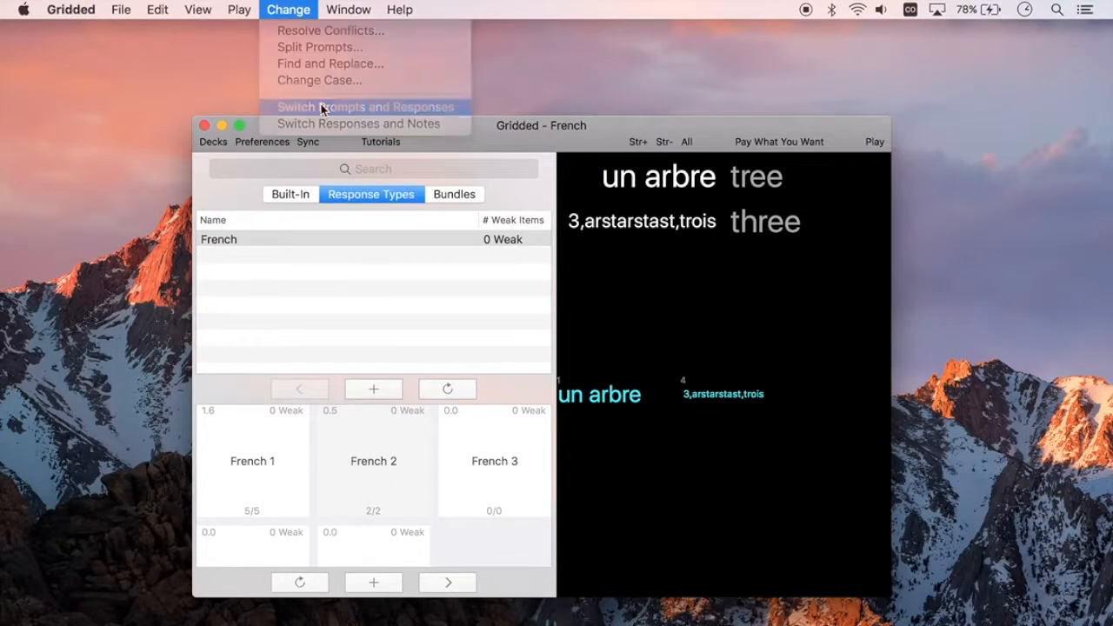
- Look at the Change Case options for prompts and responses, and close them without applying anything
{"action": "left_click", "coordinate": [309, 8]}
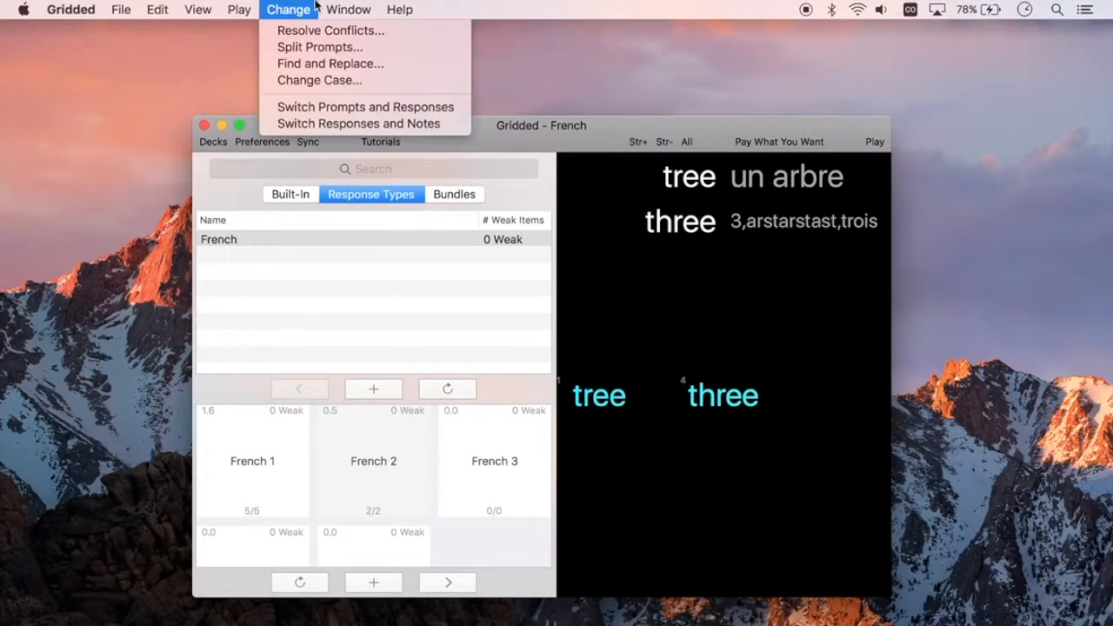
{"action": "left_click", "coordinate": [319, 80]}
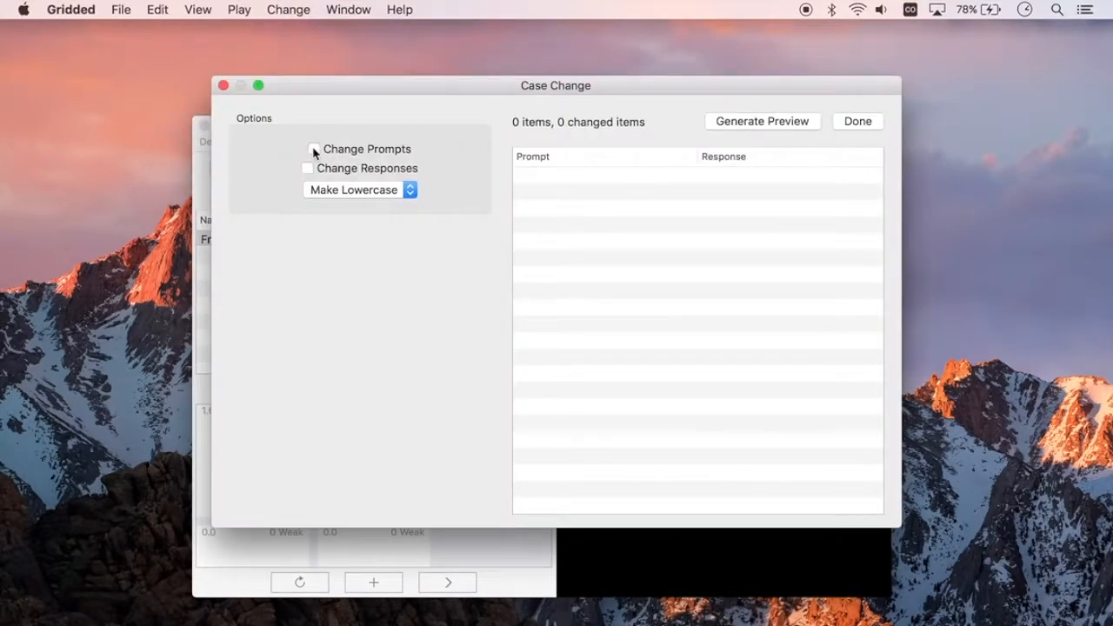
{"action": "left_click", "coordinate": [222, 85]}
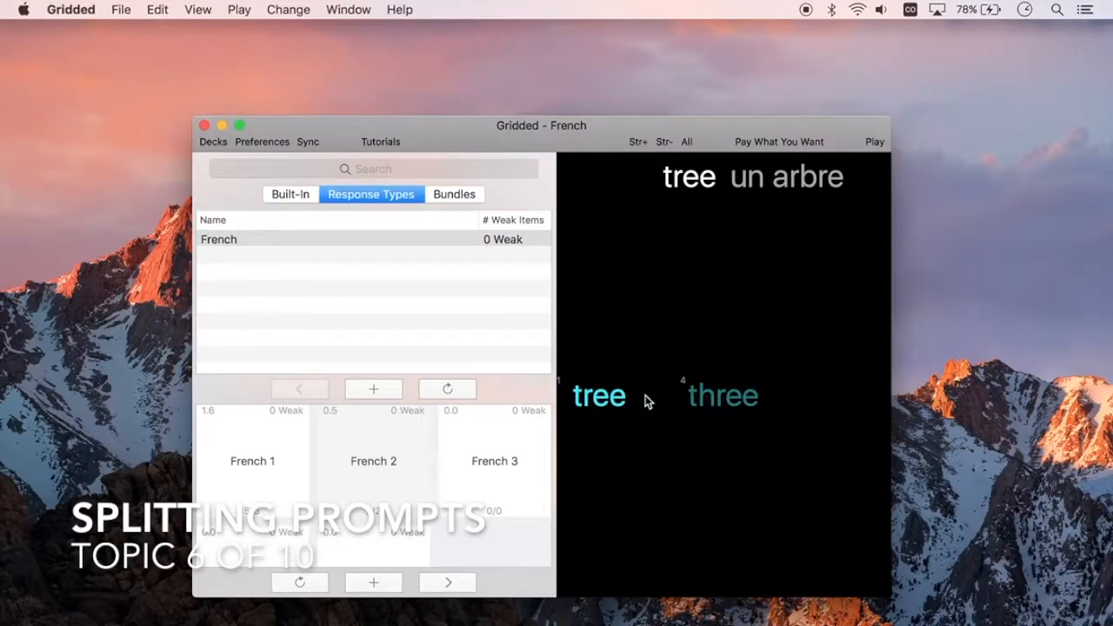
- Add a new item to French 2 with the prompt "ugly,bad-looking" and the response "moche", looking up "moche" in the dictionary
{"action": "key", "text": "super+n"}
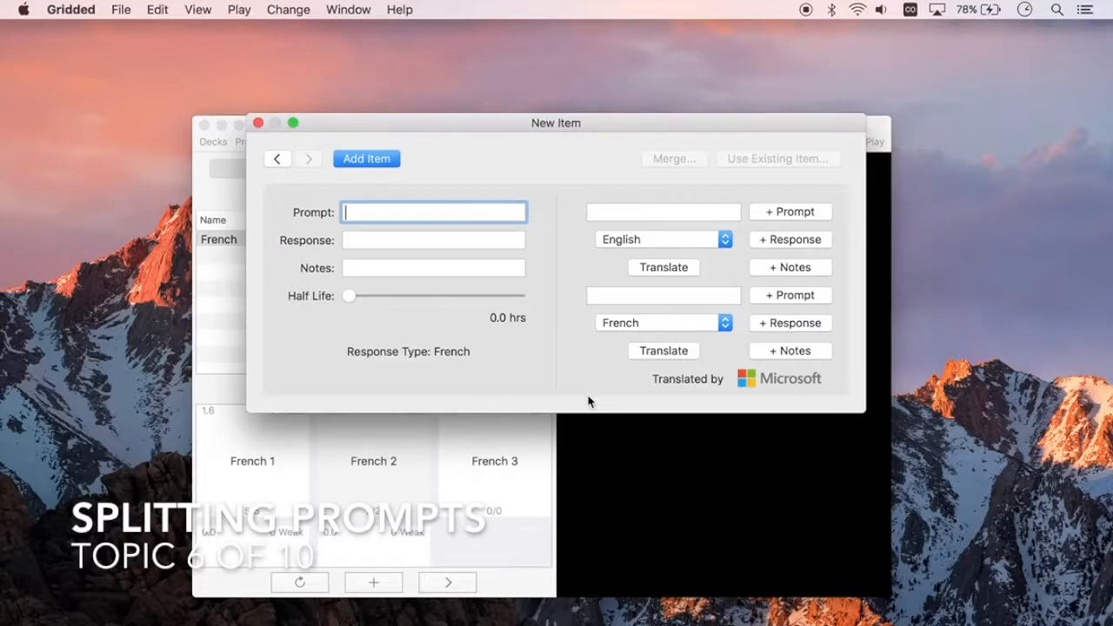
{"action": "type", "text": "ugly,"}
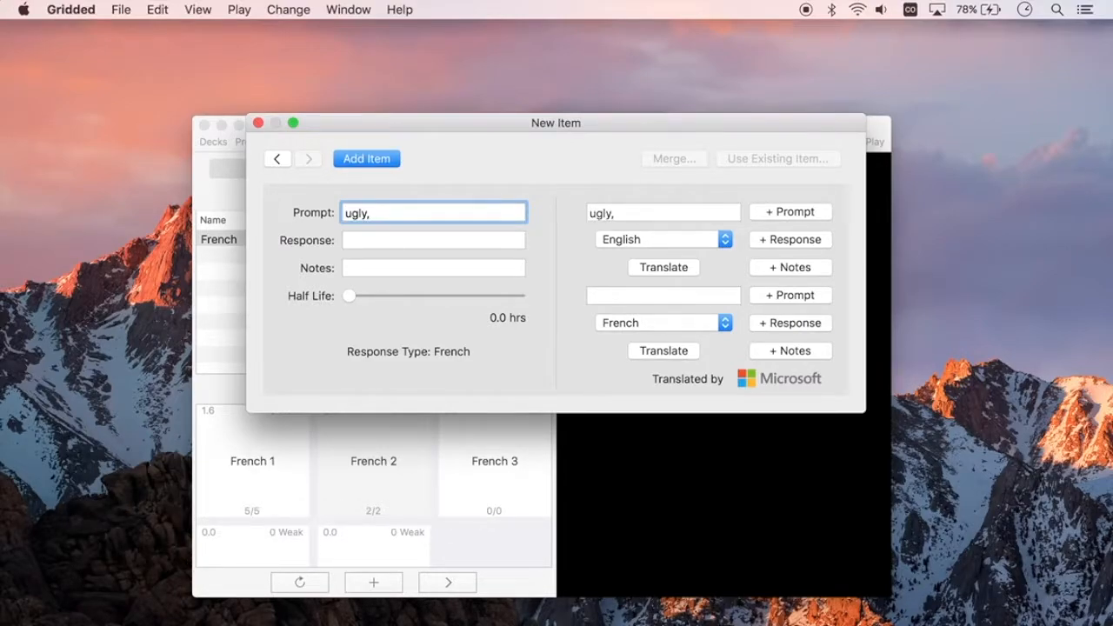
{"action": "type", "text": "bad-looking"}
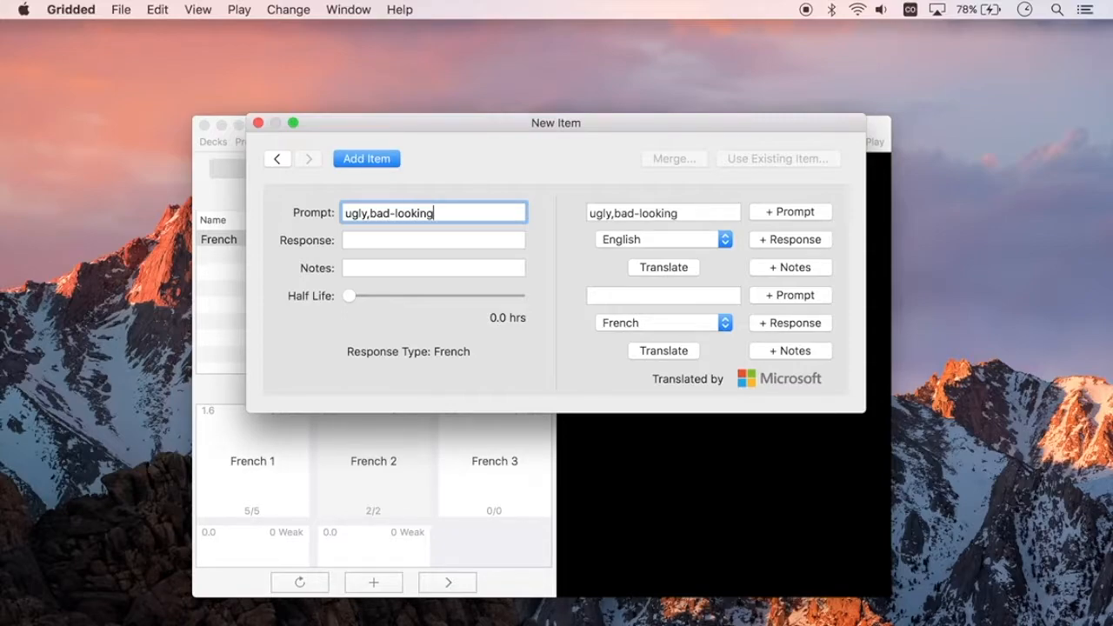
{"action": "left_click", "coordinate": [485, 241]}
{"action": "type", "text": "moche"}
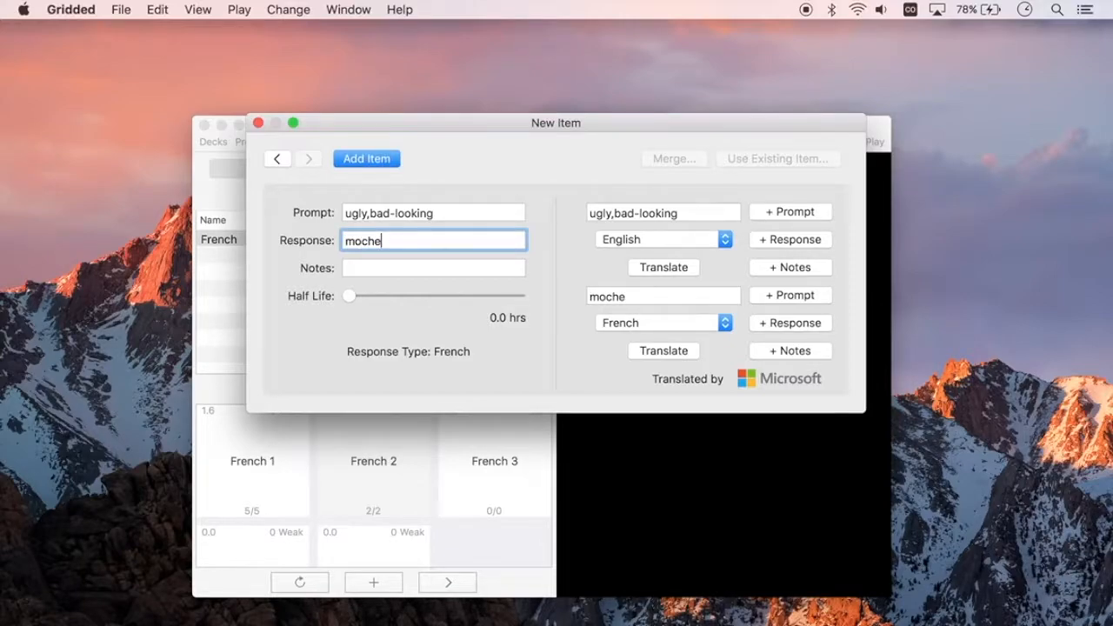
{"action": "left_click", "coordinate": [370, 242]}
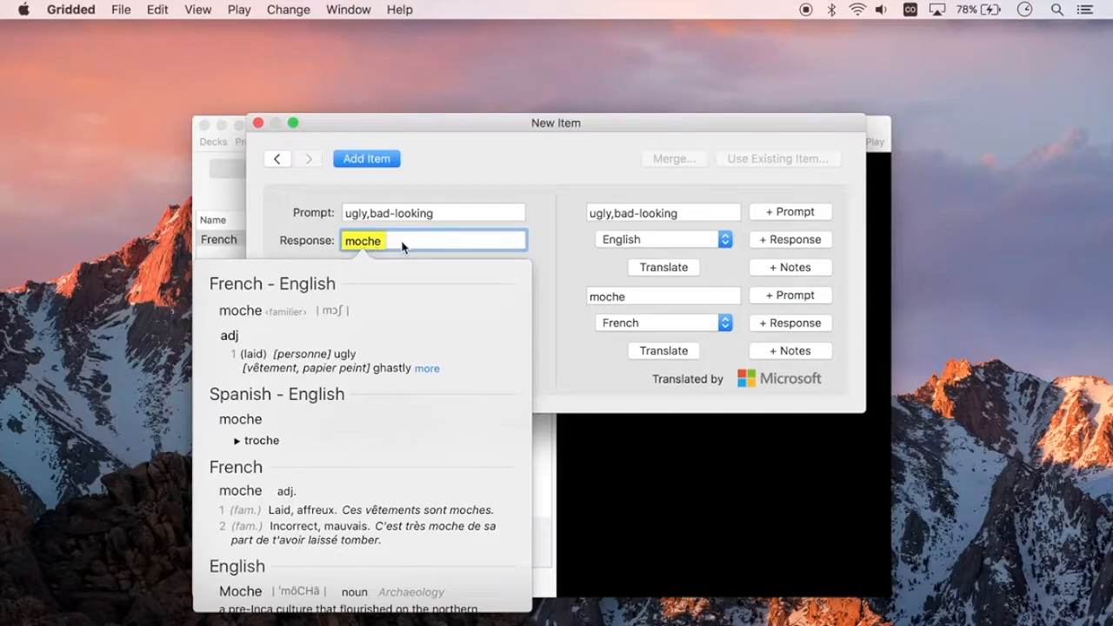
{"action": "left_click", "coordinate": [402, 247]}
{"action": "left_click", "coordinate": [372, 158]}
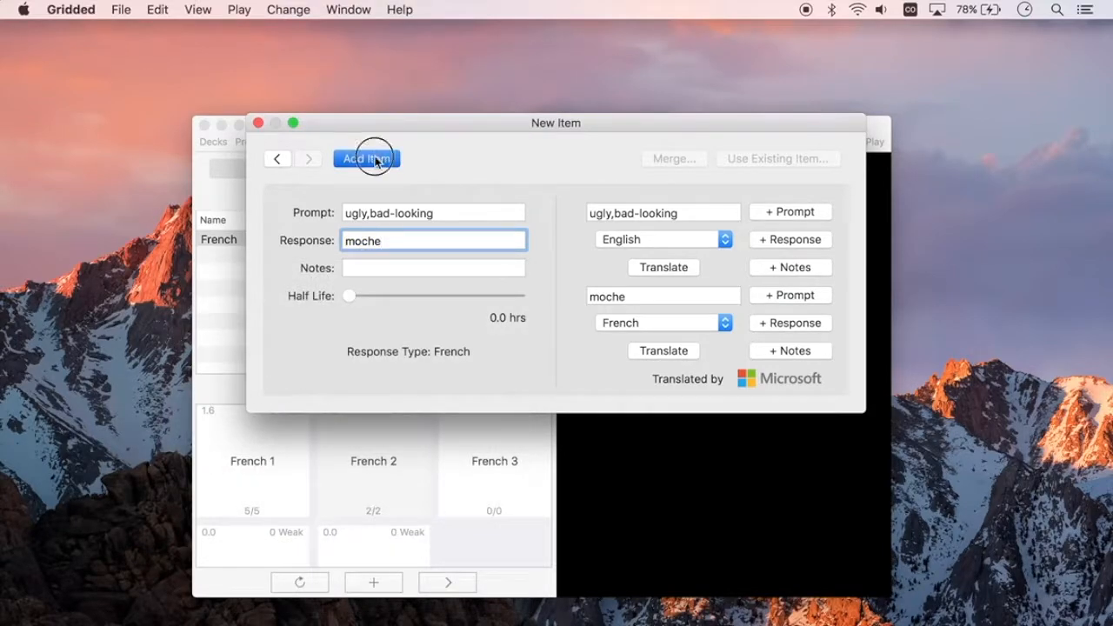
{"action": "left_click", "coordinate": [257, 124]}
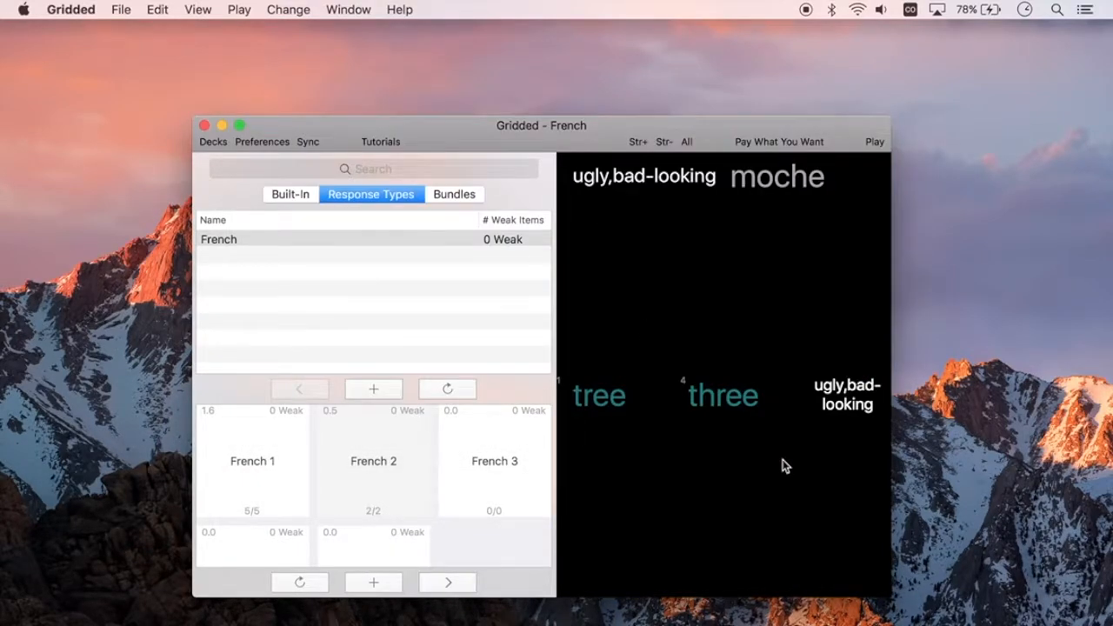
- Open the "ugly,bad-looking" item for editing and split its prompt into separate items at the comma
{"action": "right_click", "coordinate": [856, 402]}
{"action": "left_click", "coordinate": [752, 402]}
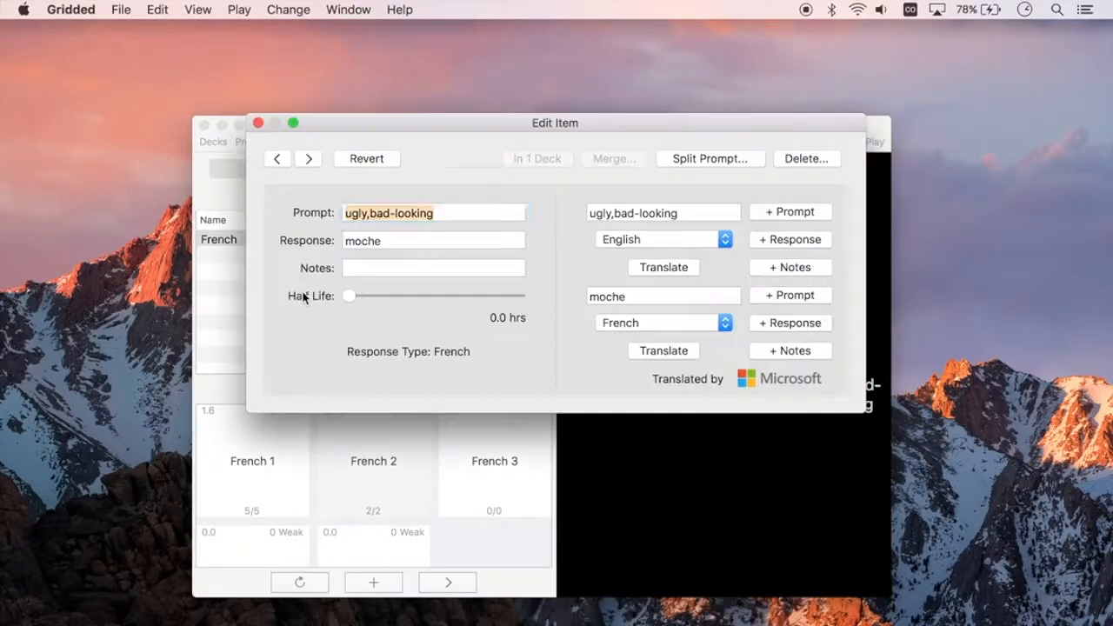
{"action": "left_click", "coordinate": [675, 158]}
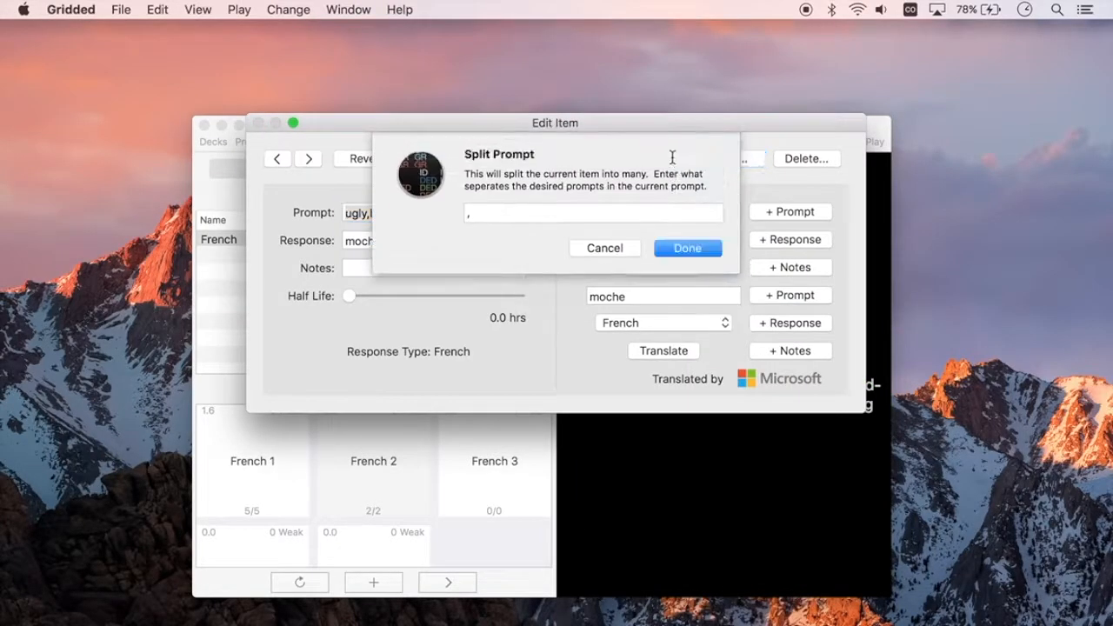
{"action": "left_click", "coordinate": [687, 248]}
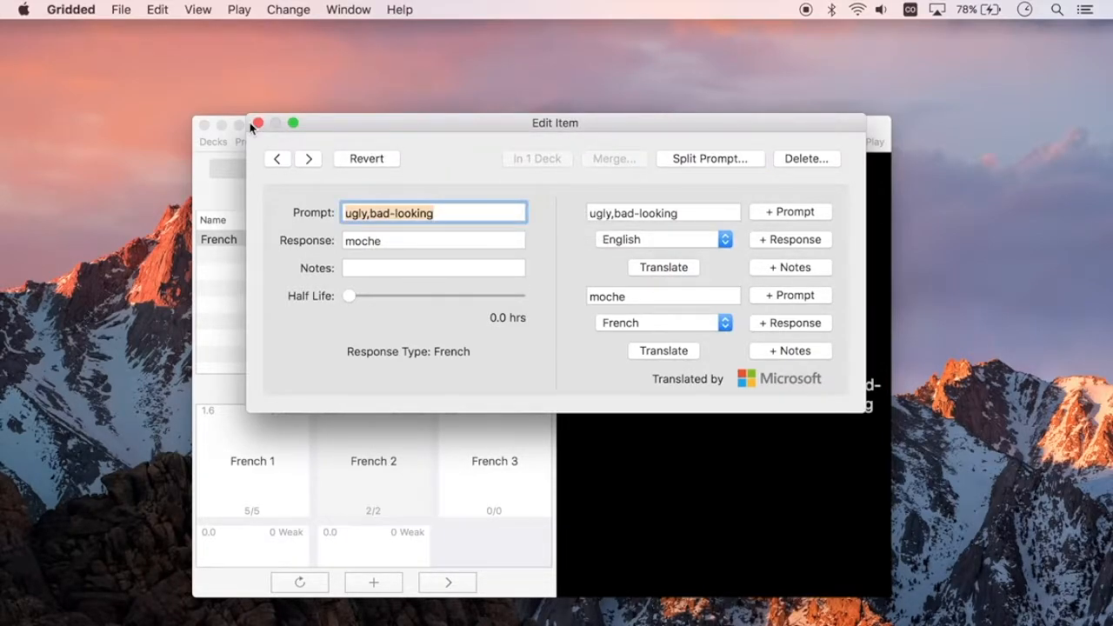
- Split the "ugly,bad-looking" prompt into separate items at the comma, and close the item editor
{"action": "left_click_drag", "start_coordinate": [398, 121], "coordinate": [331, 62]}
{"action": "left_click", "coordinate": [671, 95]}
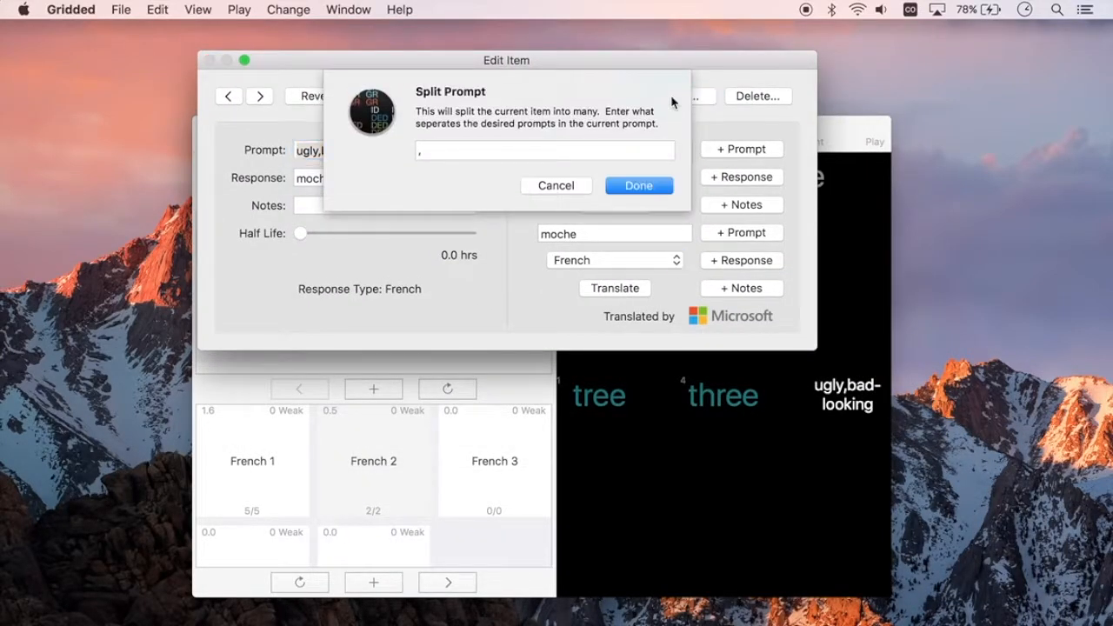
{"action": "left_click", "coordinate": [575, 153]}
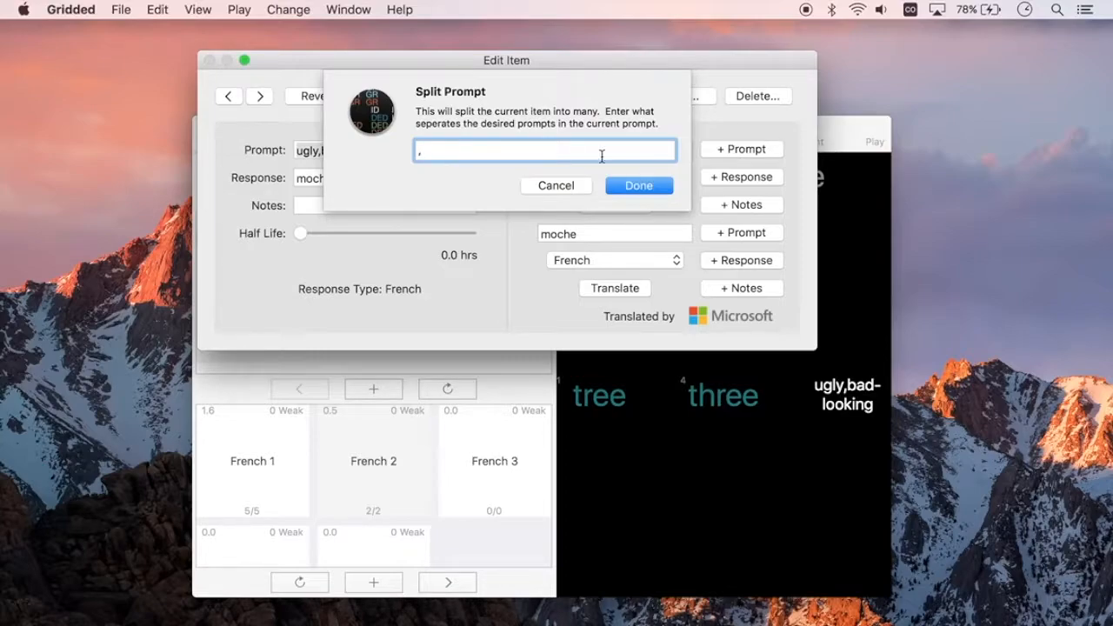
{"action": "left_click", "coordinate": [638, 187]}
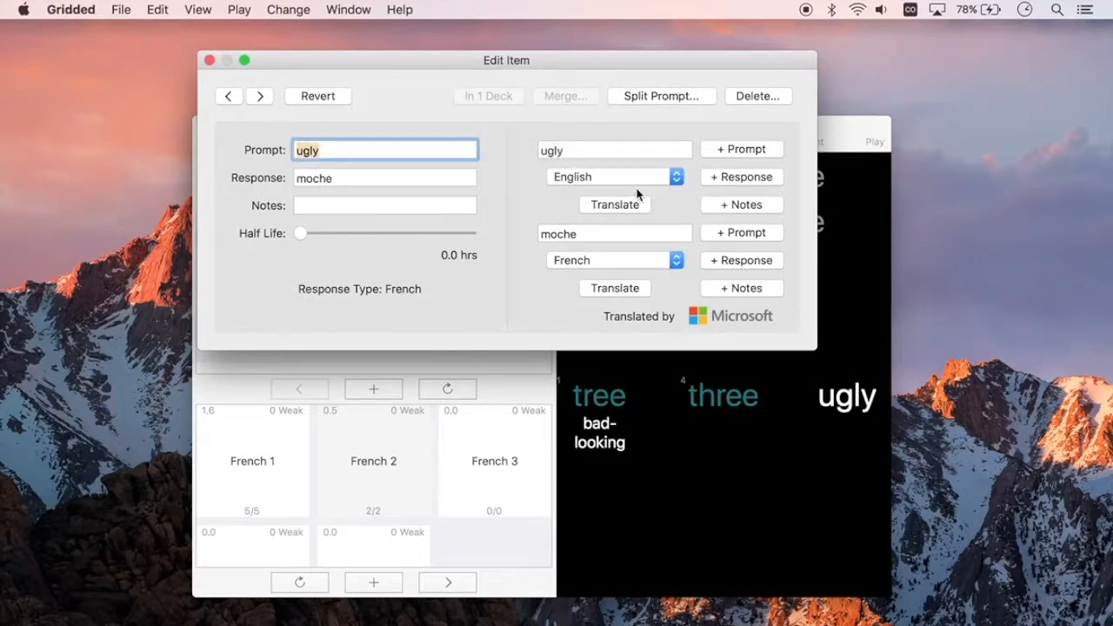
{"action": "left_click_drag", "start_coordinate": [356, 64], "coordinate": [209, 105]}
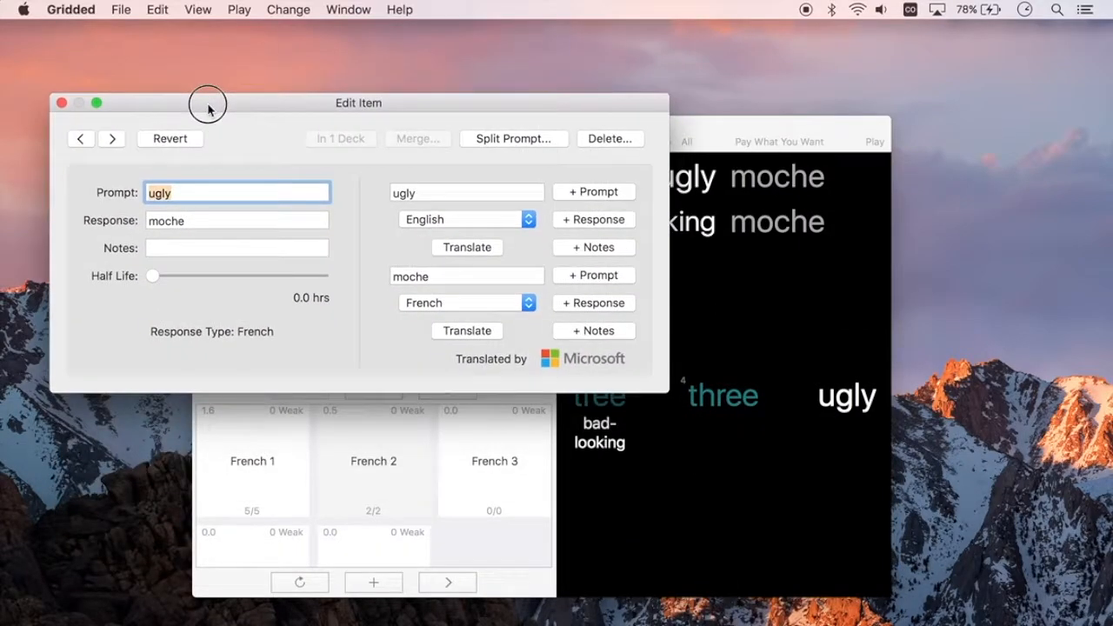
{"action": "left_click", "coordinate": [61, 104]}
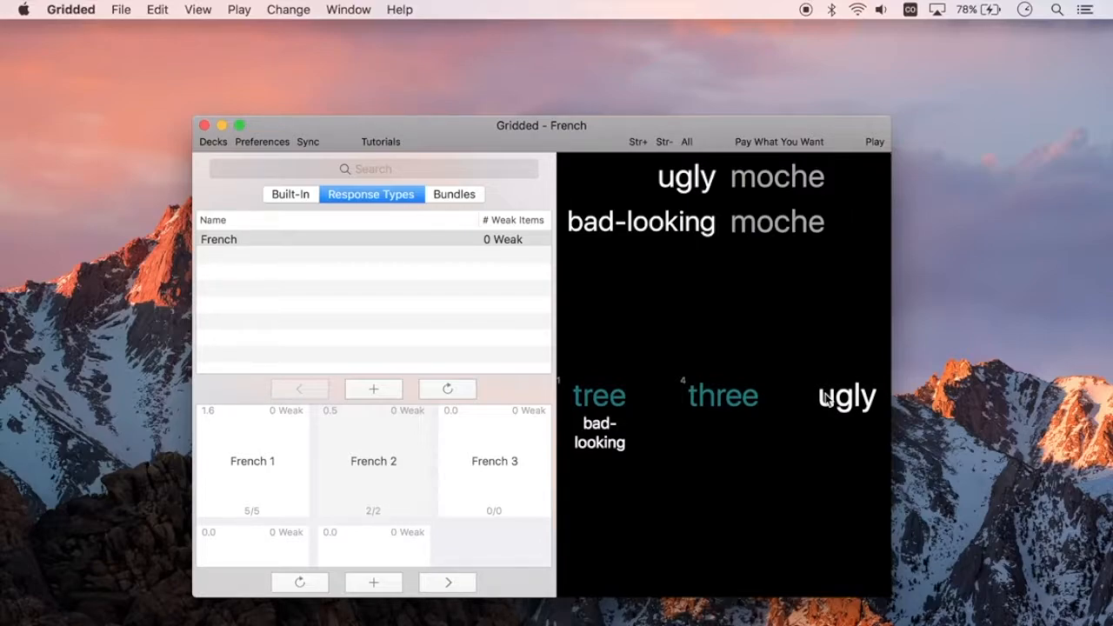
- Capitalize both the prompts and the responses of the selected "ugly" and "bad-looking" items
{"action": "left_click", "coordinate": [290, 9]}
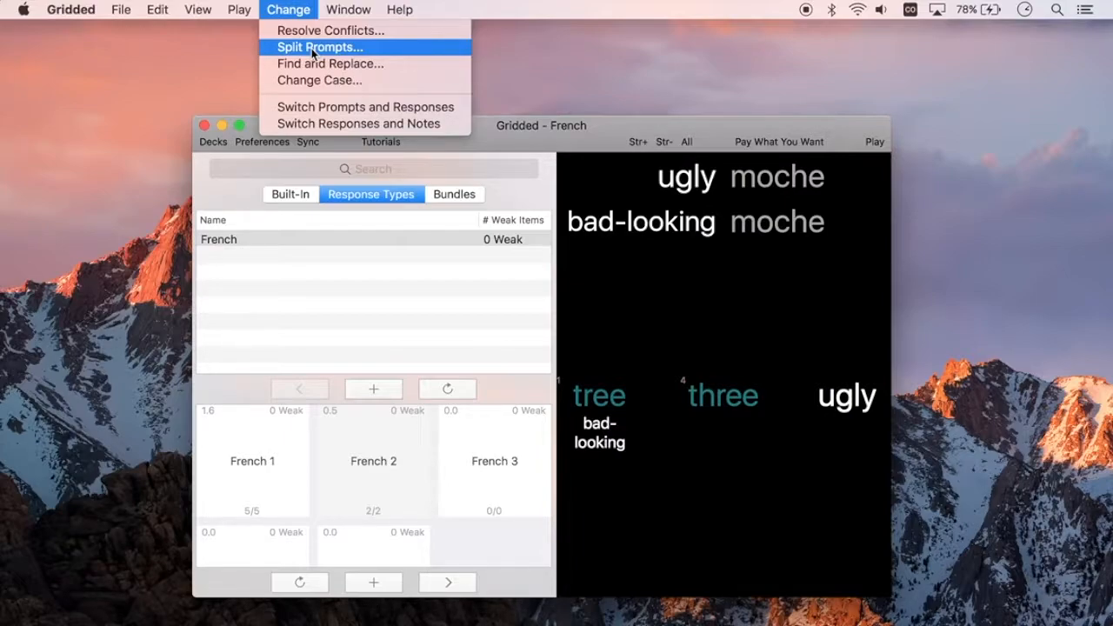
{"action": "left_click", "coordinate": [320, 80]}
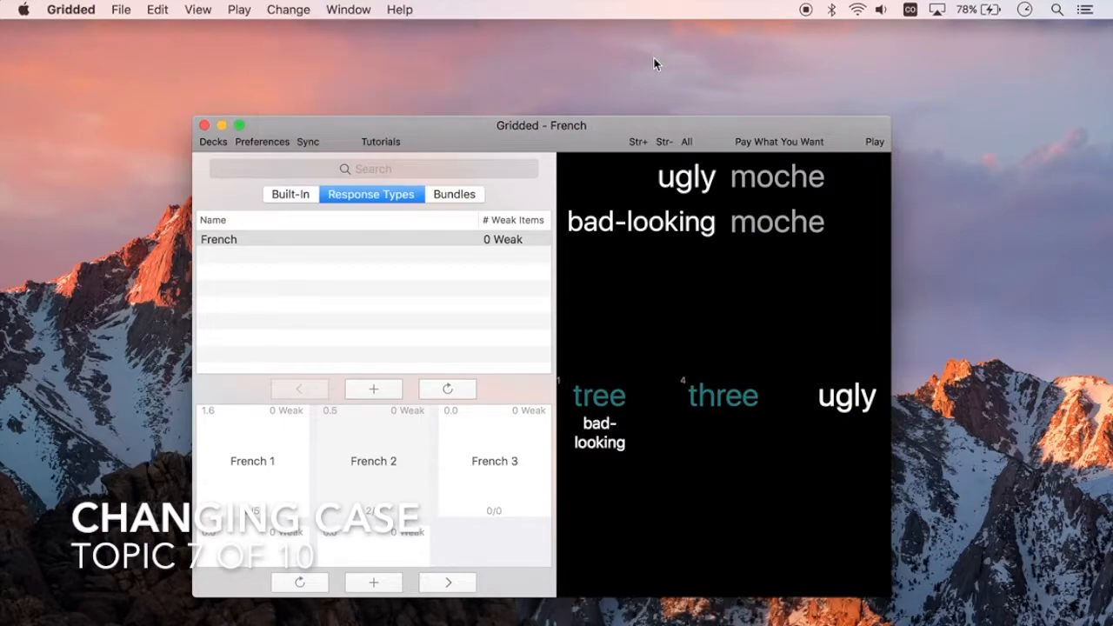
{"action": "left_click", "coordinate": [345, 168]}
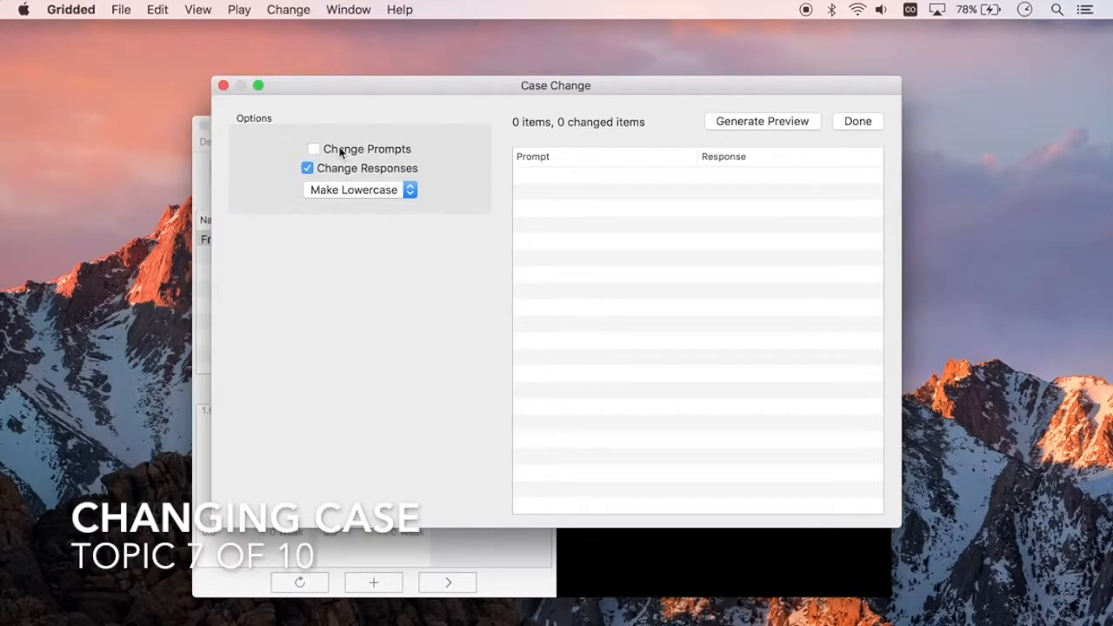
{"action": "left_click", "coordinate": [340, 149]}
{"action": "left_click", "coordinate": [366, 189]}
{"action": "left_click", "coordinate": [373, 204]}
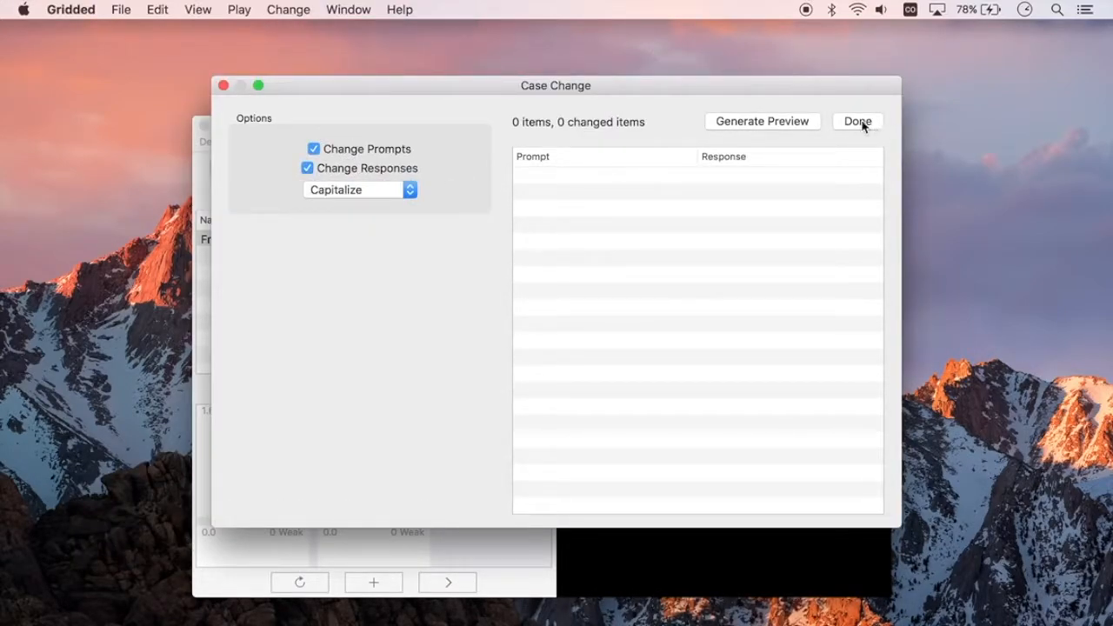
{"action": "left_click", "coordinate": [794, 125]}
{"action": "left_click", "coordinate": [852, 121]}
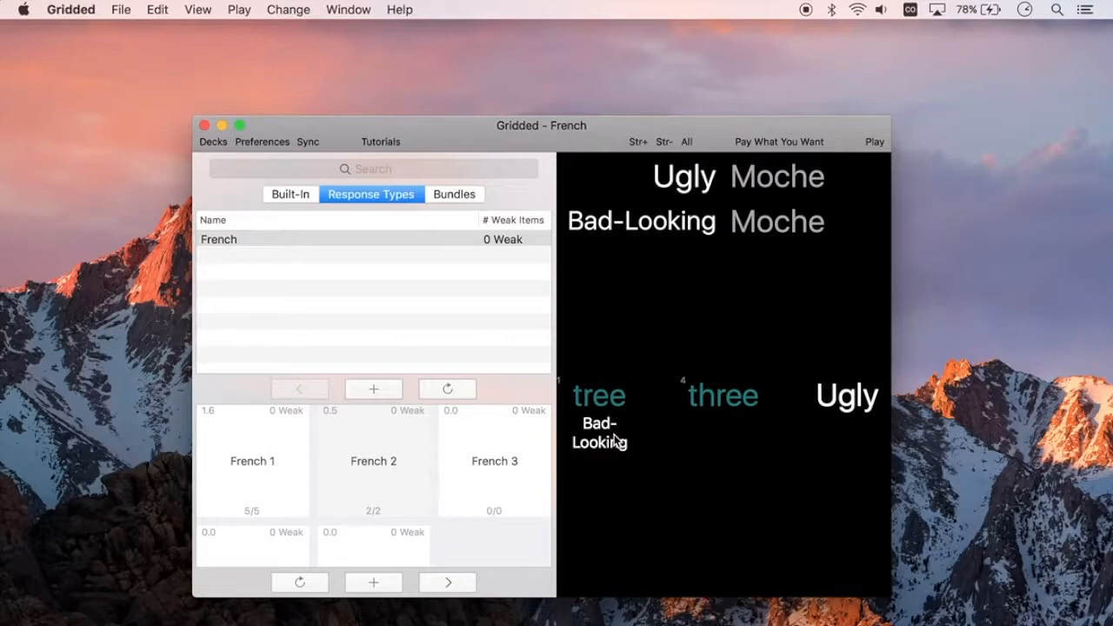
- Reselect the "Bad-Looking" and "Ugly" items and make their prompts and responses lowercase
{"action": "left_click", "coordinate": [614, 441]}
{"action": "left_click", "coordinate": [826, 394]}
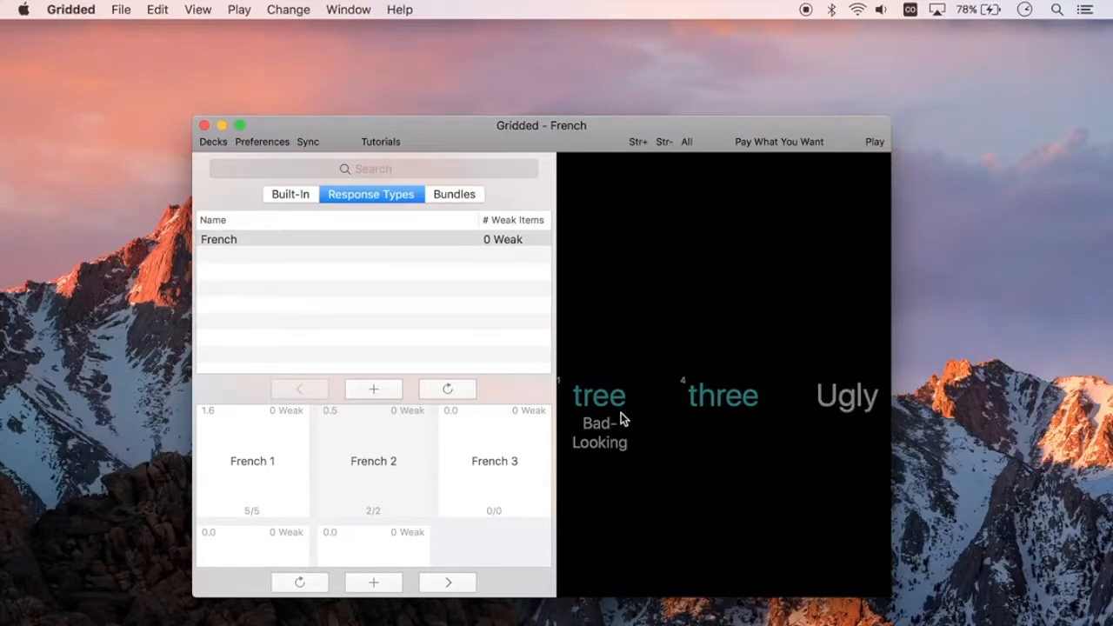
{"action": "left_click", "coordinate": [620, 415]}
{"action": "left_click", "coordinate": [858, 393]}
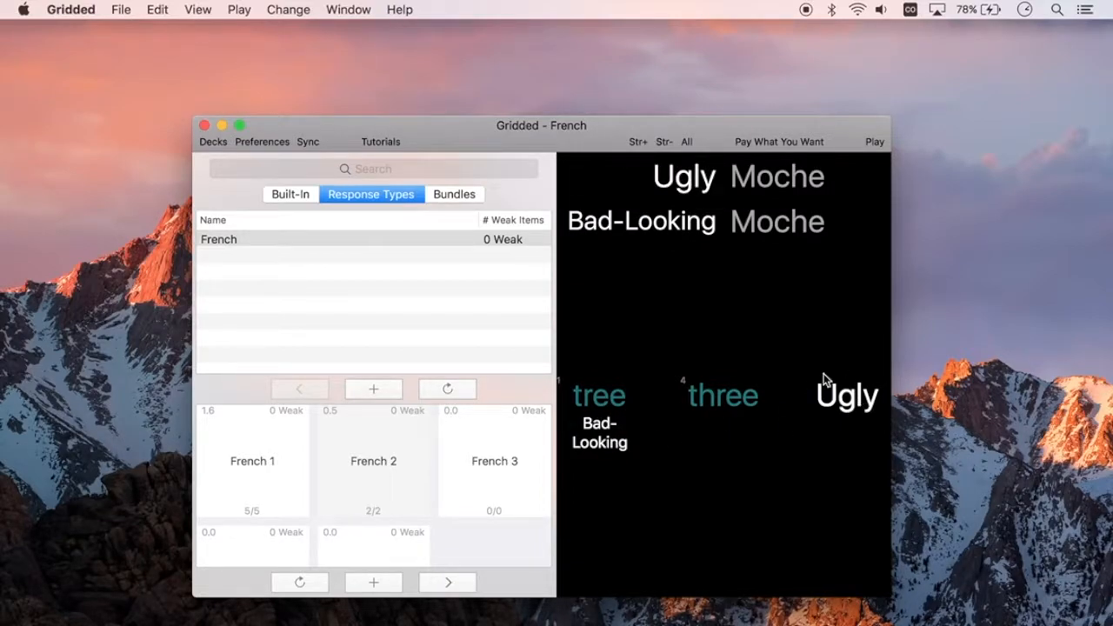
{"action": "left_click", "coordinate": [285, 10]}
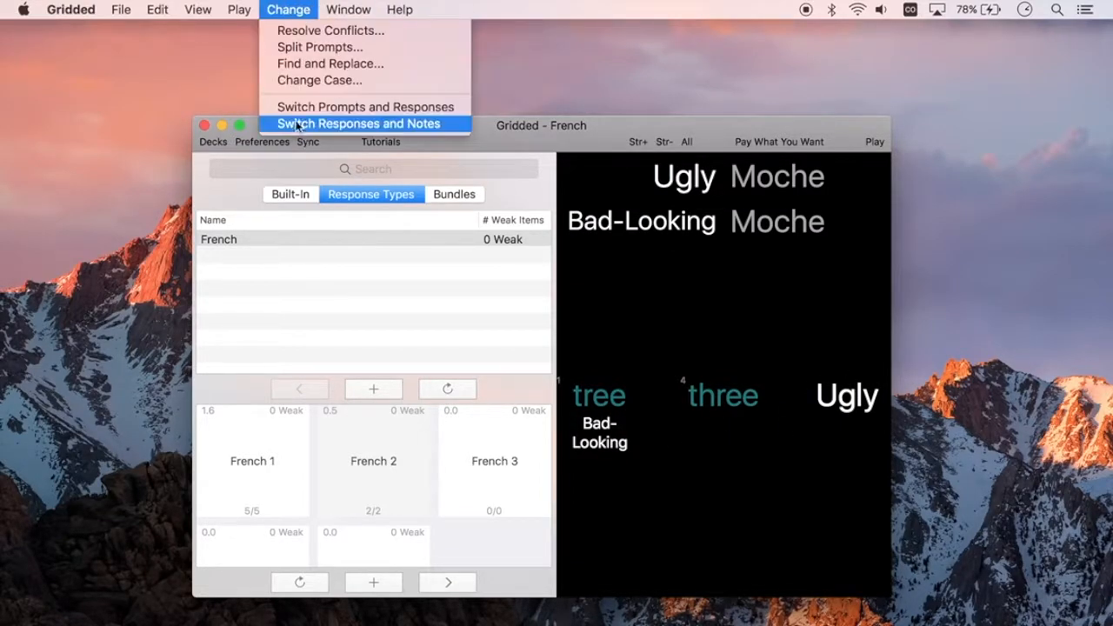
{"action": "left_click", "coordinate": [323, 83]}
{"action": "left_click", "coordinate": [373, 189]}
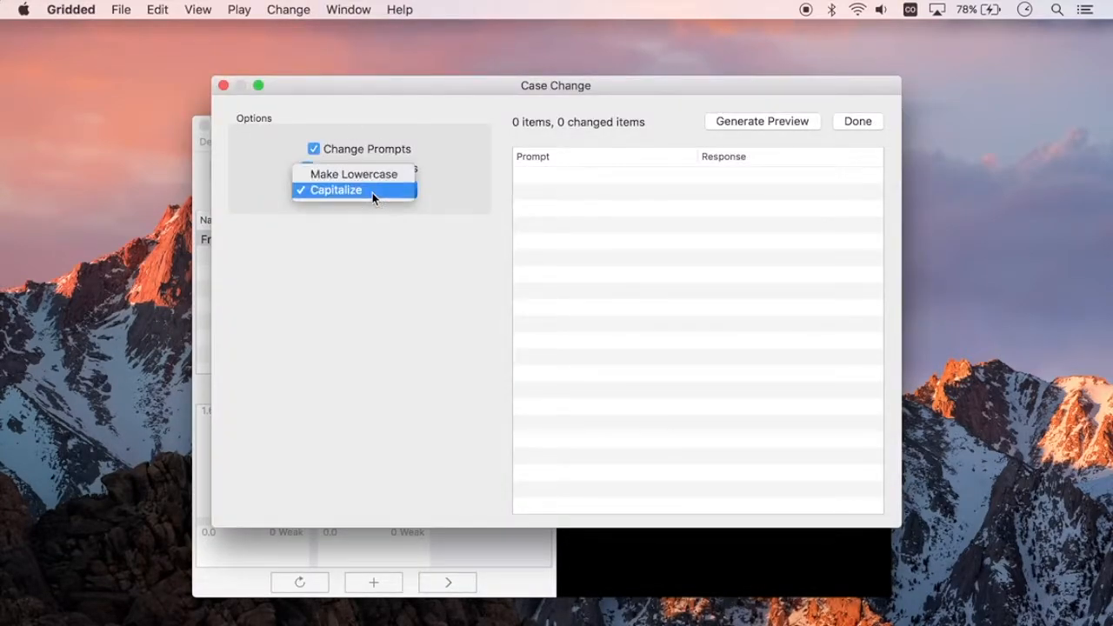
{"action": "left_click", "coordinate": [367, 176]}
{"action": "left_click", "coordinate": [857, 121]}
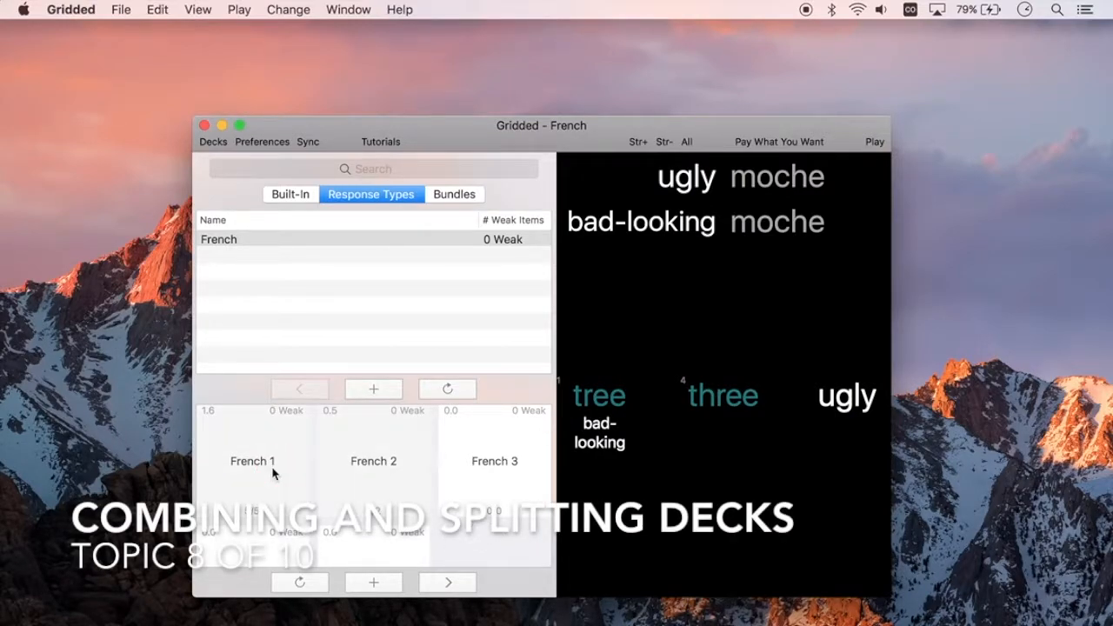
- Combine the selected French 1 and French 2 decks into a new deck named "ALL FRENCH"
{"action": "scroll", "coordinate": [274, 466], "scroll_direction": "down", "scroll_amount": 3}
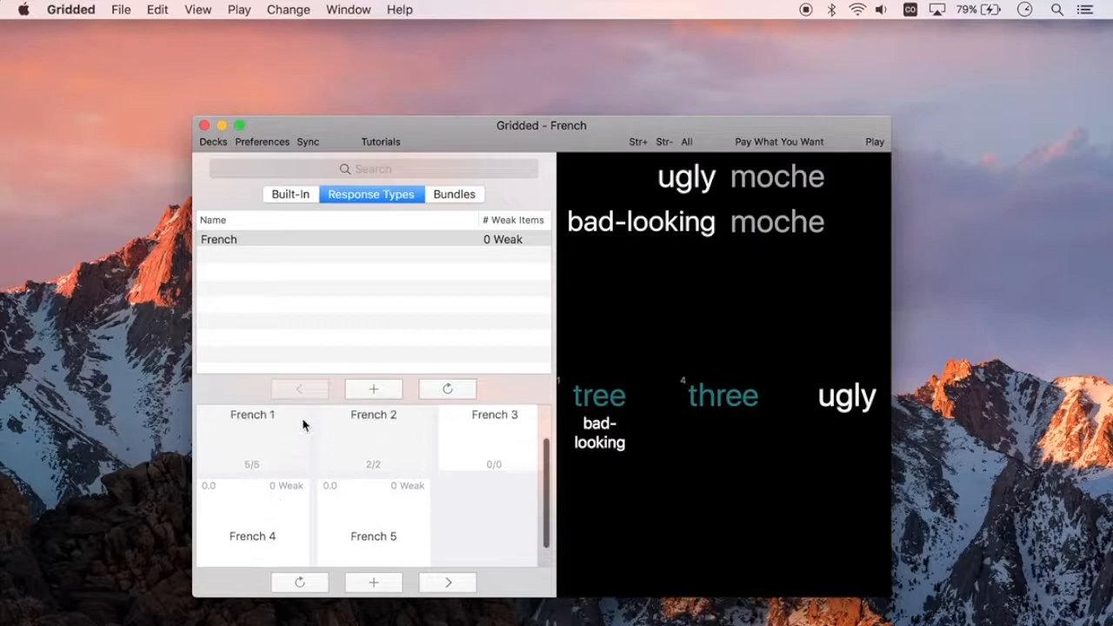
{"action": "scroll", "coordinate": [304, 425], "scroll_direction": "up", "scroll_amount": 3}
{"action": "right_click", "coordinate": [270, 447]}
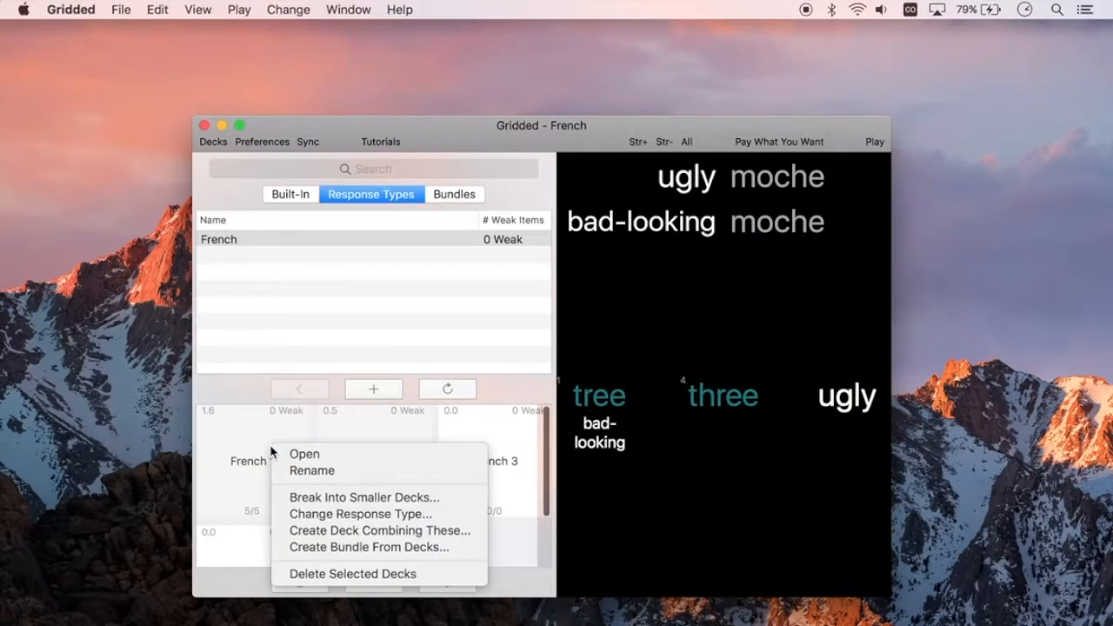
{"action": "left_click", "coordinate": [339, 537]}
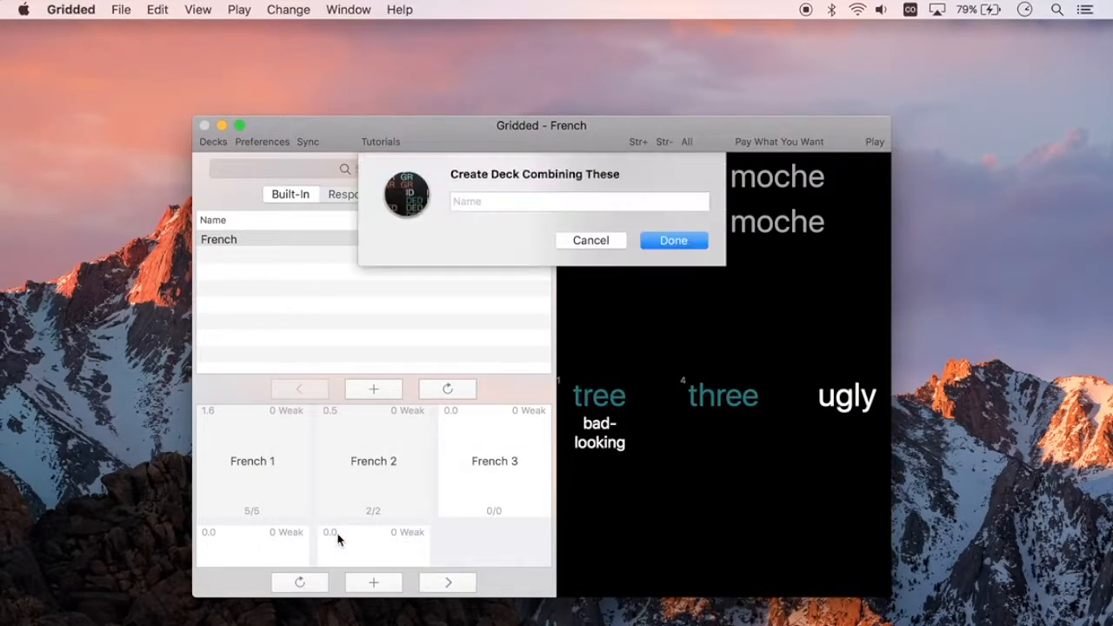
{"action": "left_click", "coordinate": [601, 201]}
{"action": "type", "text": "ALL FRENCH"}
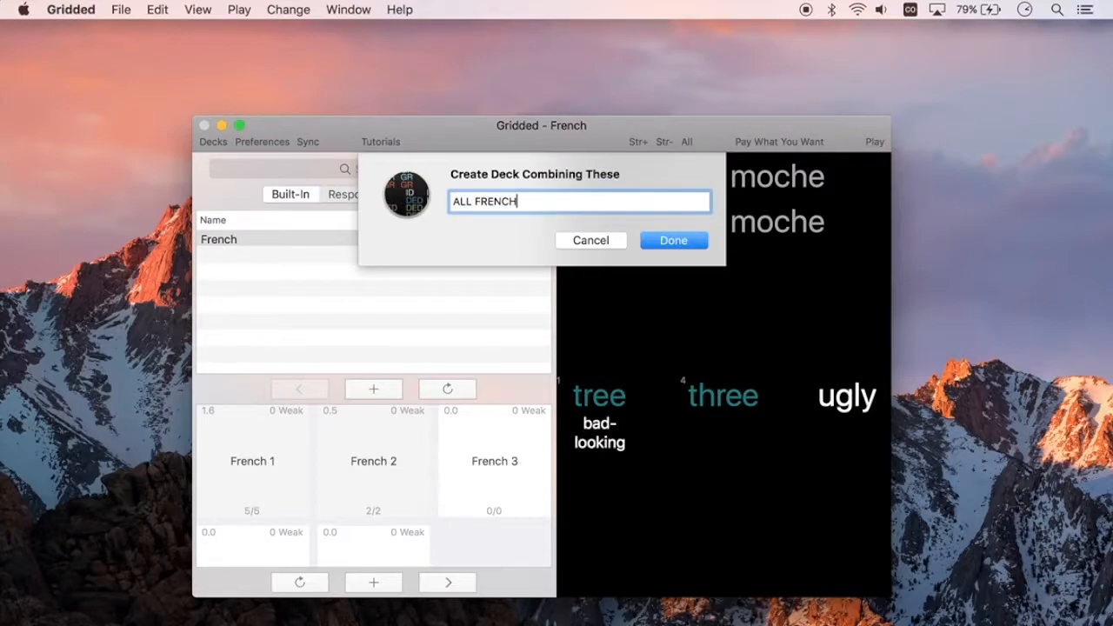
{"action": "key", "text": "Return"}
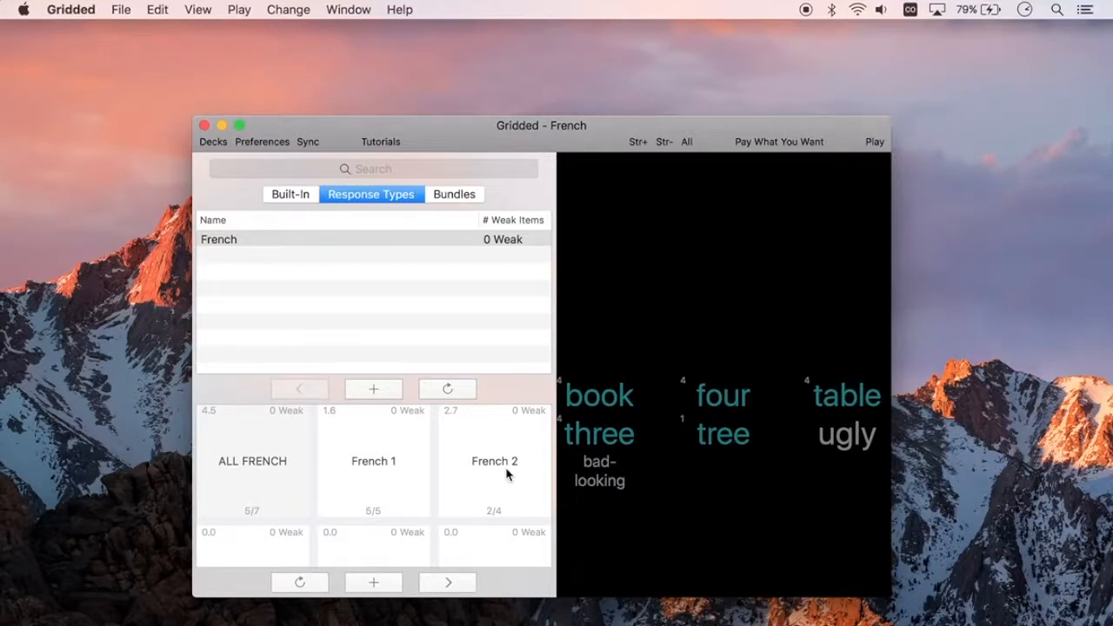
- Select the decks French 1 to French 5 and delete them, keeping only ALL FRENCH
{"action": "scroll", "coordinate": [376, 475], "scroll_direction": "down", "scroll_amount": 2}
{"action": "scroll", "coordinate": [376, 475], "scroll_direction": "up", "scroll_amount": 2}
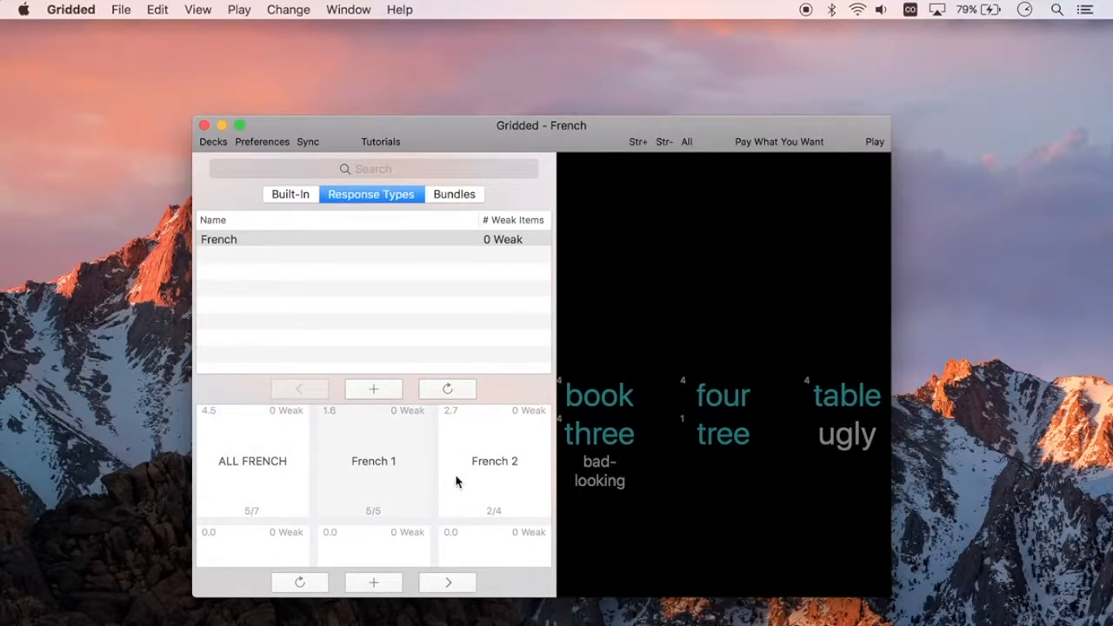
{"action": "scroll", "coordinate": [455, 482], "scroll_direction": "down", "scroll_amount": 3}
{"action": "right_click", "coordinate": [249, 507]}
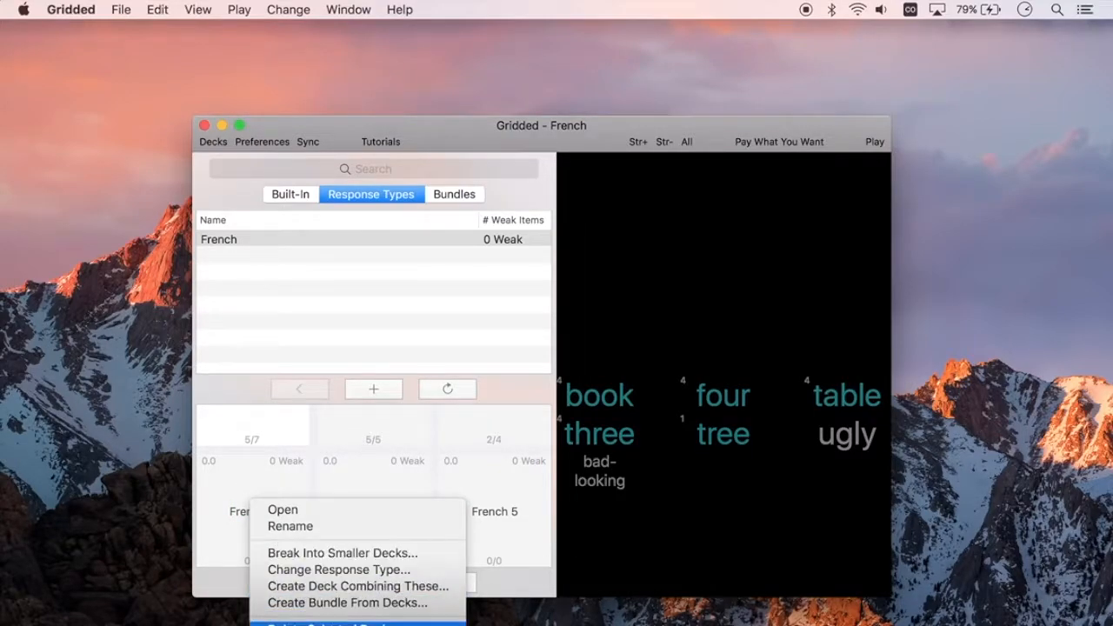
{"action": "left_click", "coordinate": [340, 625]}
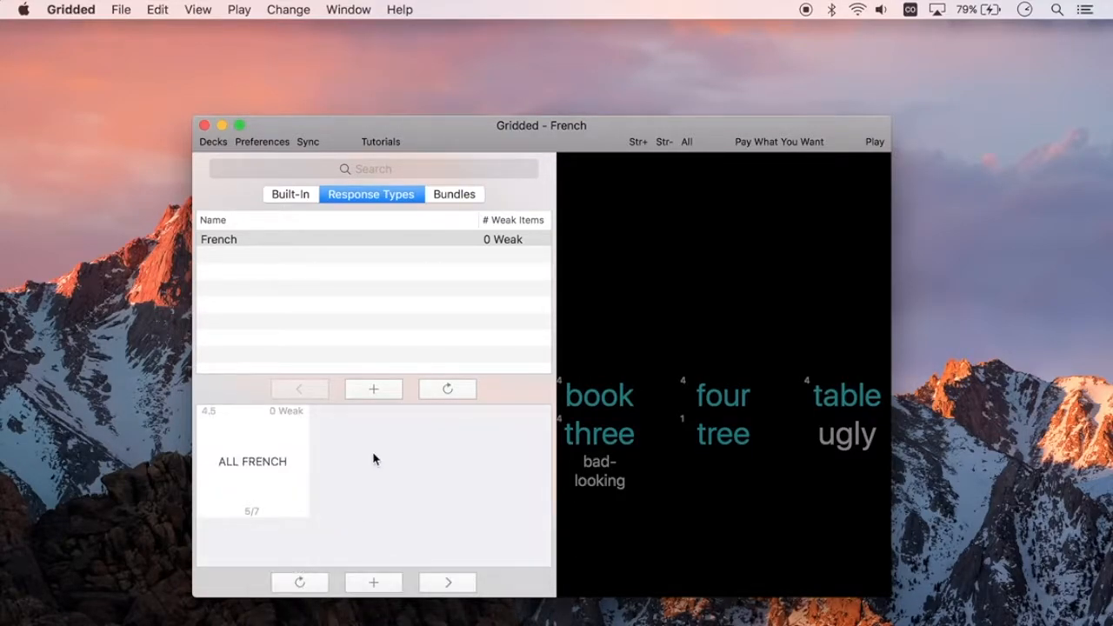
- Break the ALL FRENCH deck into smaller decks with the base name "ALL FRENCH " and a maximum of 2 items per deck
{"action": "right_click", "coordinate": [281, 465]}
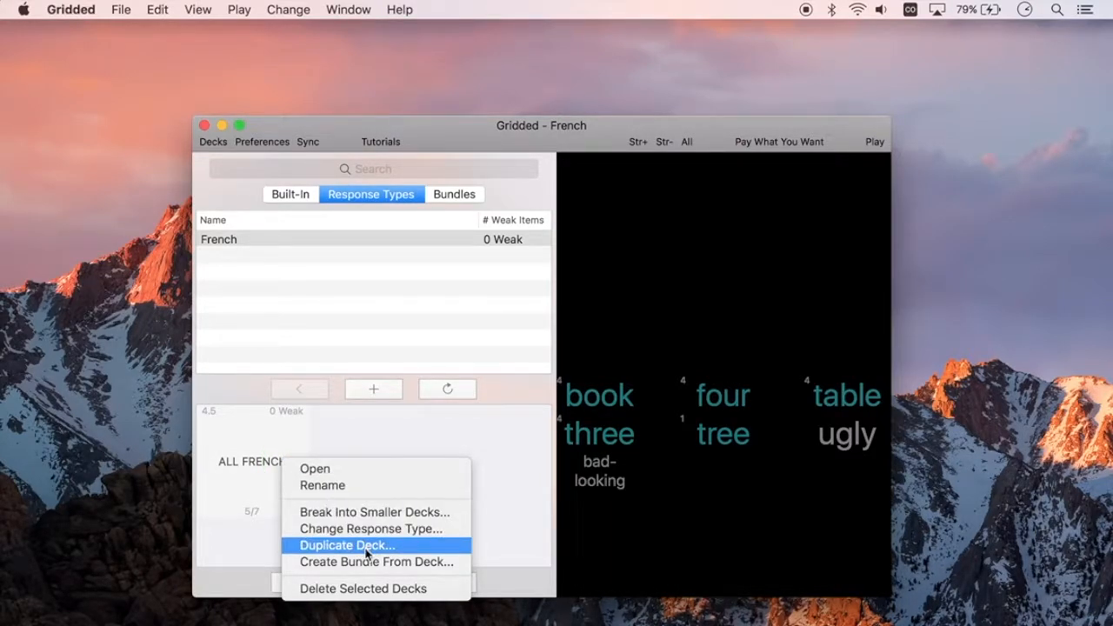
{"action": "left_click", "coordinate": [340, 513]}
{"action": "left_click", "coordinate": [548, 259]}
{"action": "key", "text": "BackSpace"}
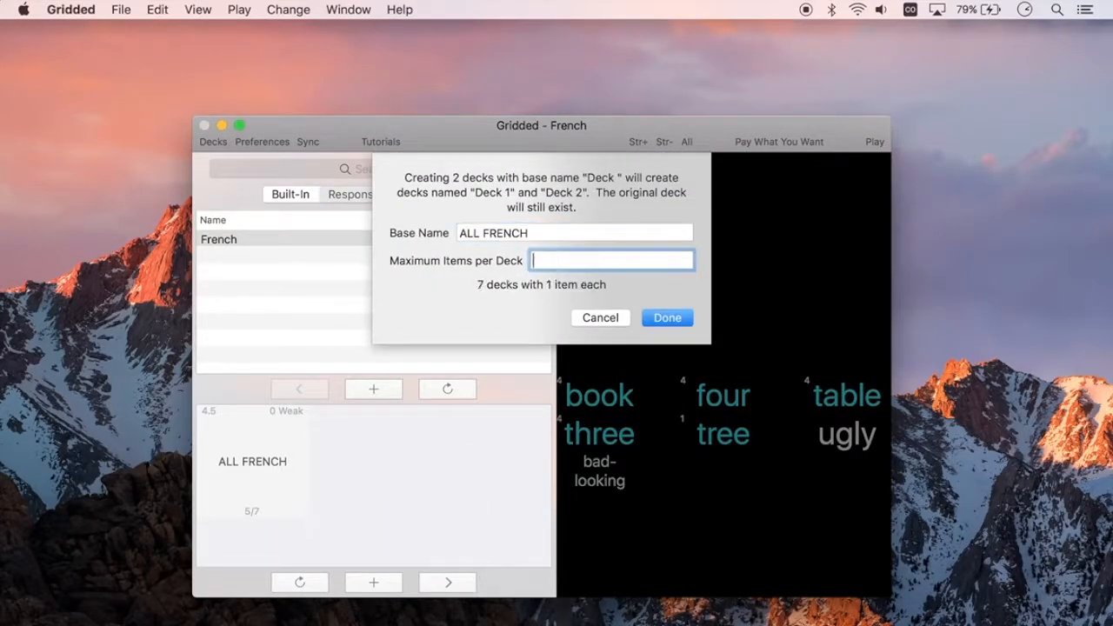
{"action": "type", "text": "2"}
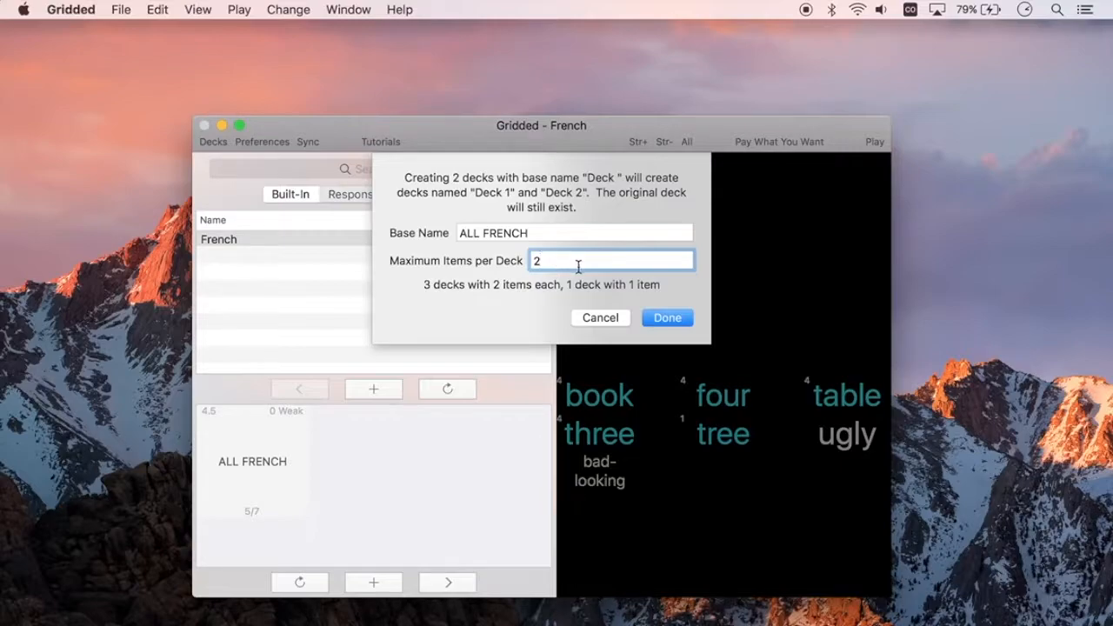
{"action": "left_click", "coordinate": [546, 231]}
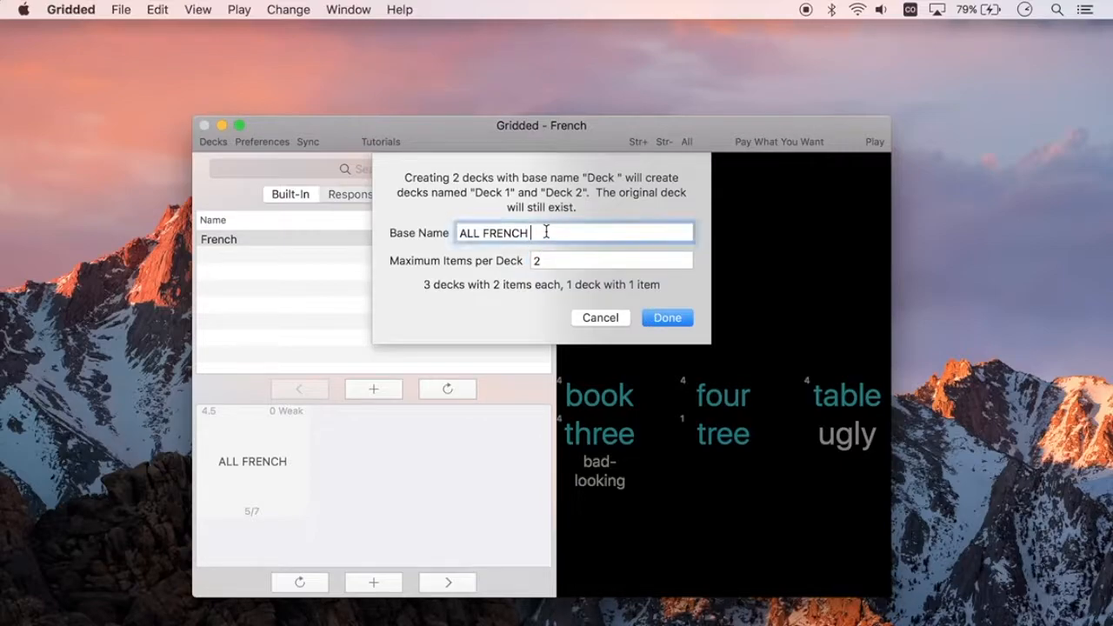
{"action": "left_click", "coordinate": [667, 318]}
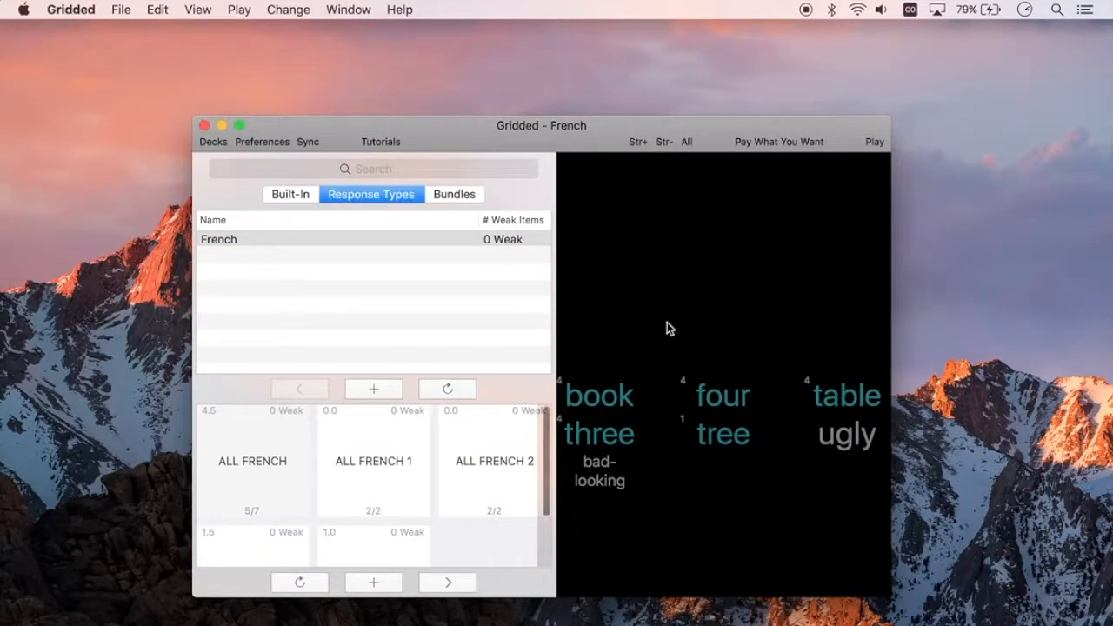
- Examine the items in each of the smaller decks, ALL FRENCH 1 to ALL FRENCH 4
{"action": "scroll", "coordinate": [472, 549], "scroll_direction": "down", "scroll_amount": 3}
{"action": "scroll", "coordinate": [472, 550], "scroll_direction": "up", "scroll_amount": 3}
{"action": "left_click", "coordinate": [368, 496]}
{"action": "left_click", "coordinate": [516, 461]}
{"action": "scroll", "coordinate": [305, 502], "scroll_direction": "down", "scroll_amount": 3}
{"action": "left_click", "coordinate": [249, 515]}
{"action": "left_click", "coordinate": [380, 532]}
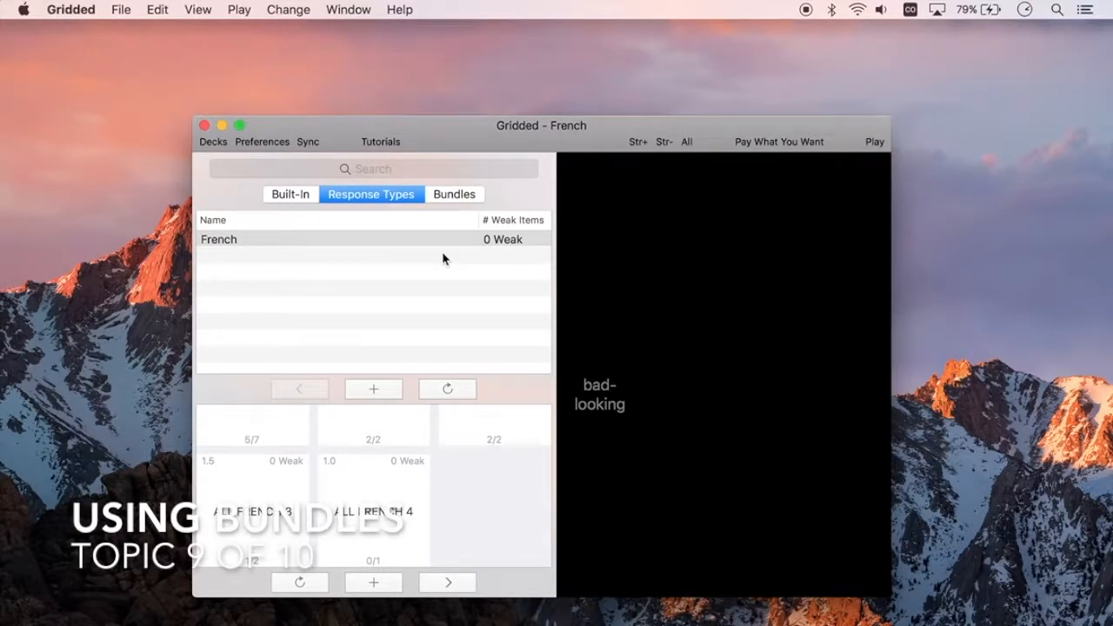
- Look at the list of bundles, return to the response types, and add a new response type named "Things"
{"action": "left_click", "coordinate": [461, 198]}
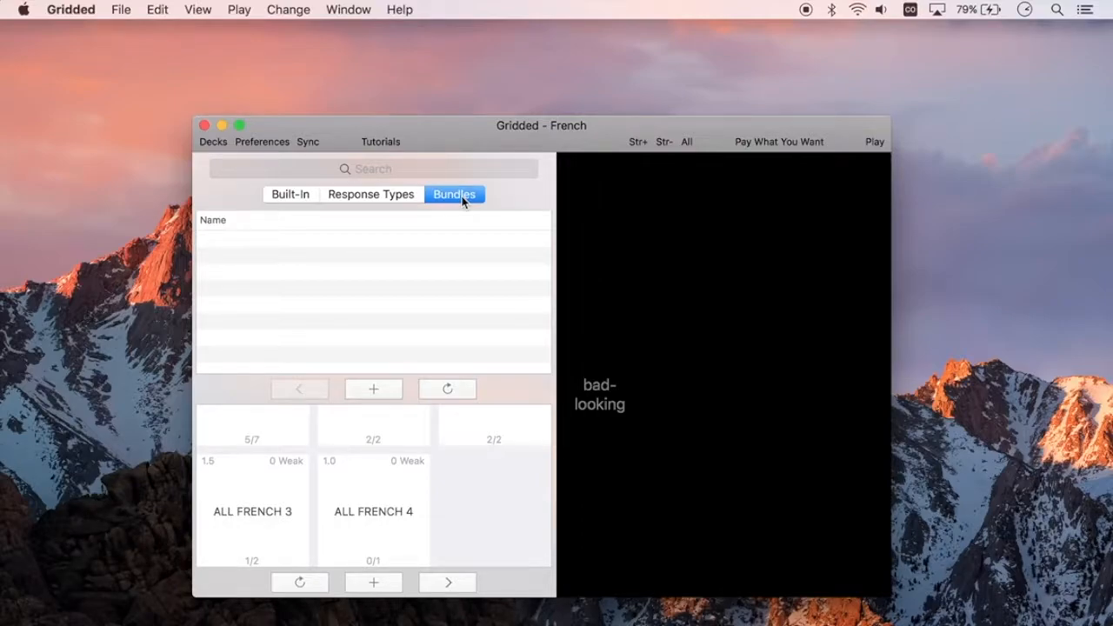
{"action": "scroll", "coordinate": [360, 497], "scroll_direction": "up", "scroll_amount": 3}
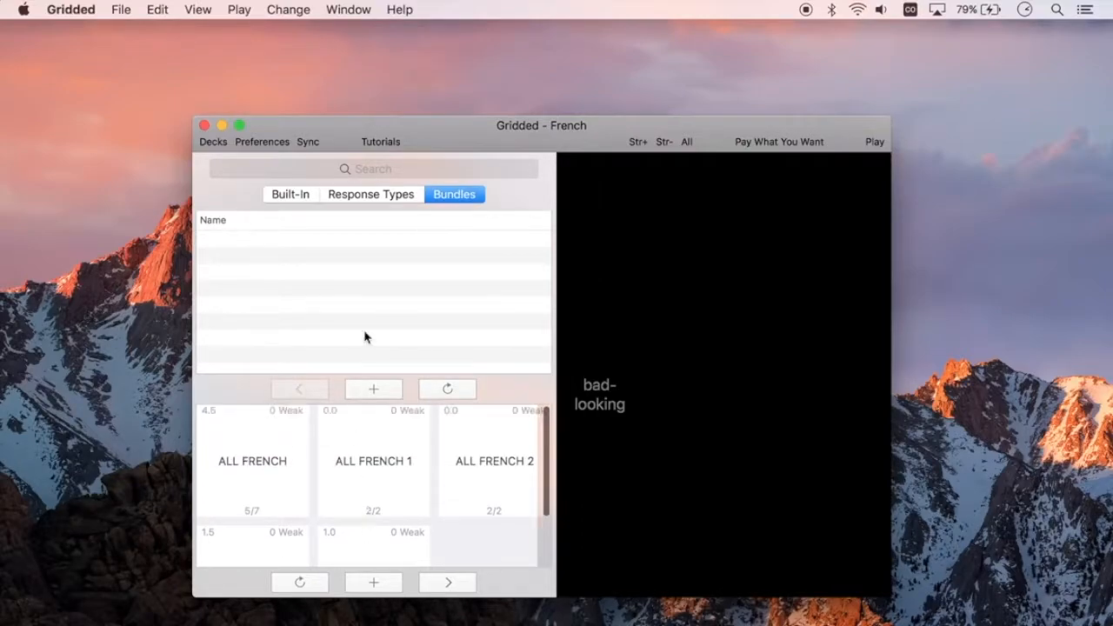
{"action": "left_click", "coordinate": [348, 203]}
{"action": "left_click", "coordinate": [381, 389]}
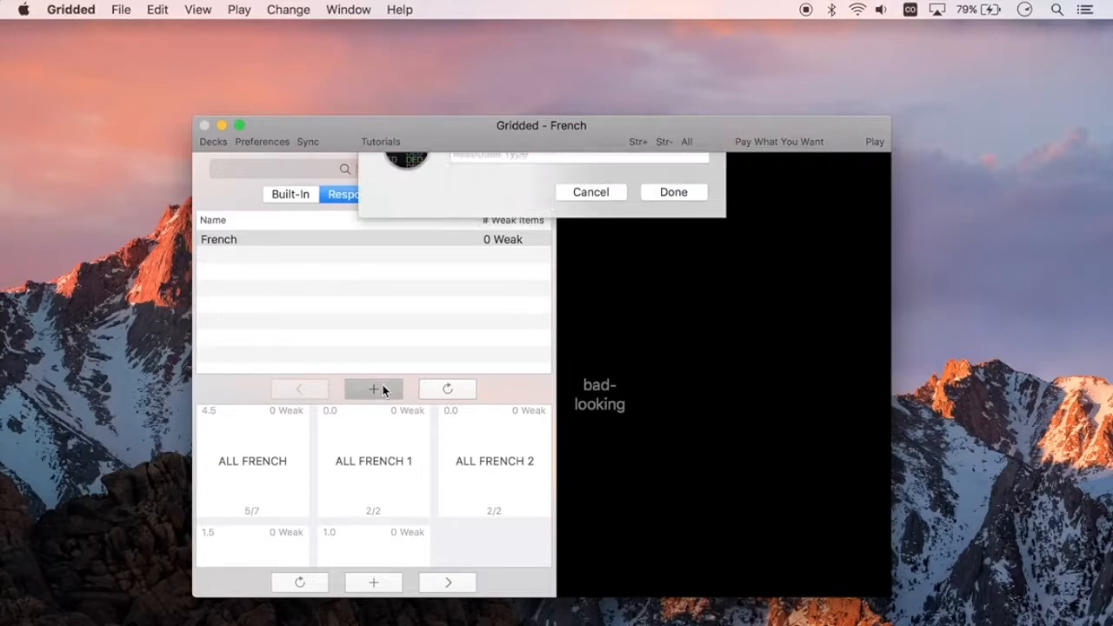
{"action": "left_click", "coordinate": [512, 201]}
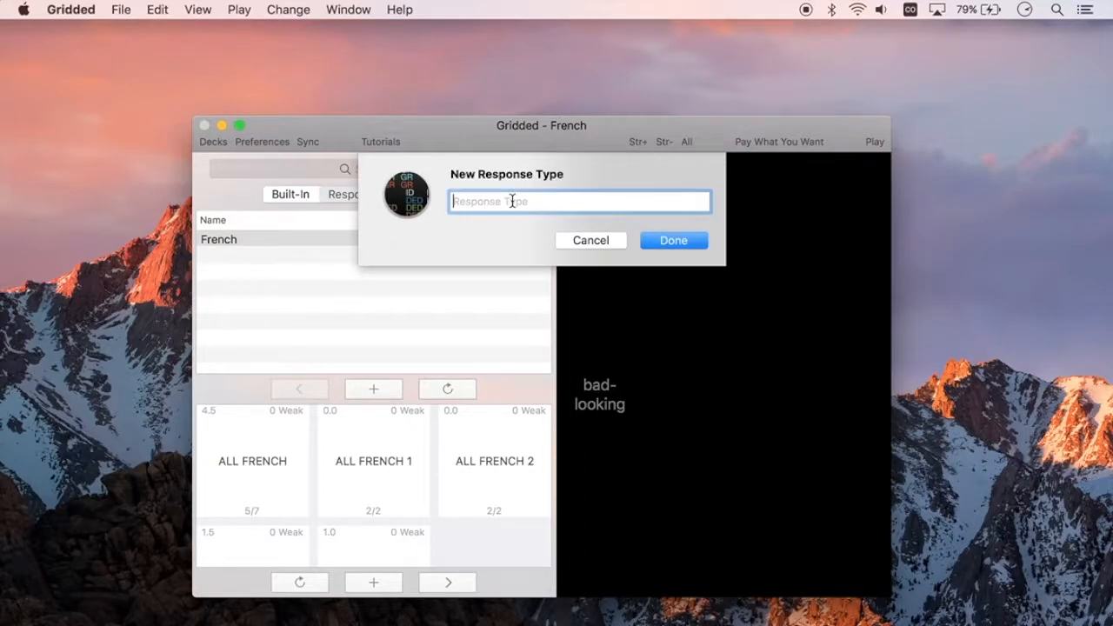
{"action": "type", "text": "Things"}
{"action": "key", "text": "Return"}
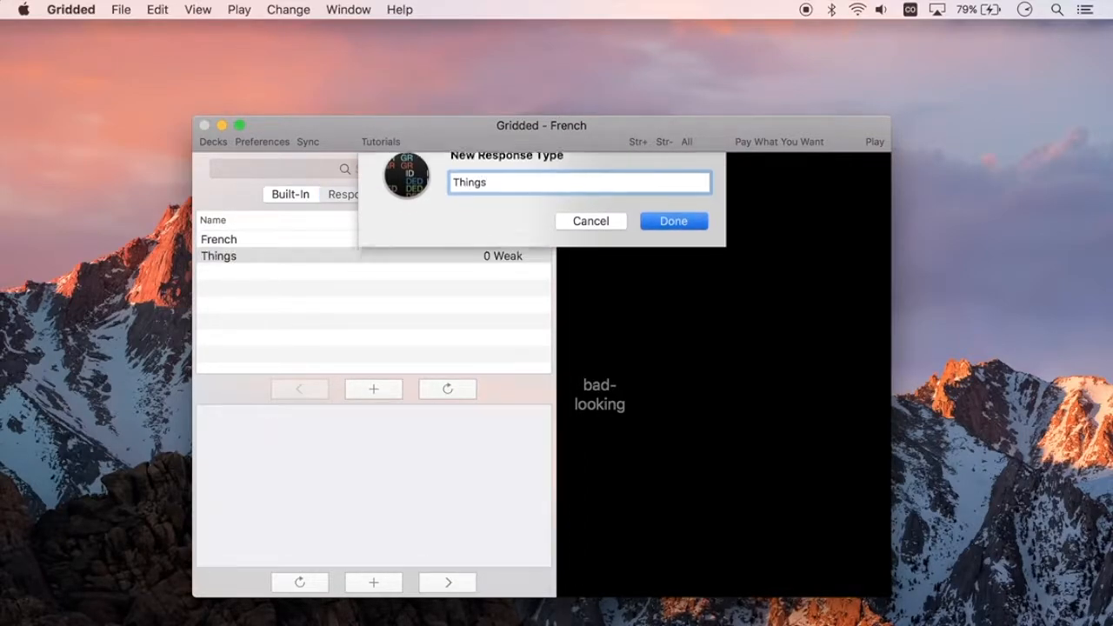
- Add a single deck named "THINGS" to the Things response type
{"action": "left_click", "coordinate": [371, 583]}
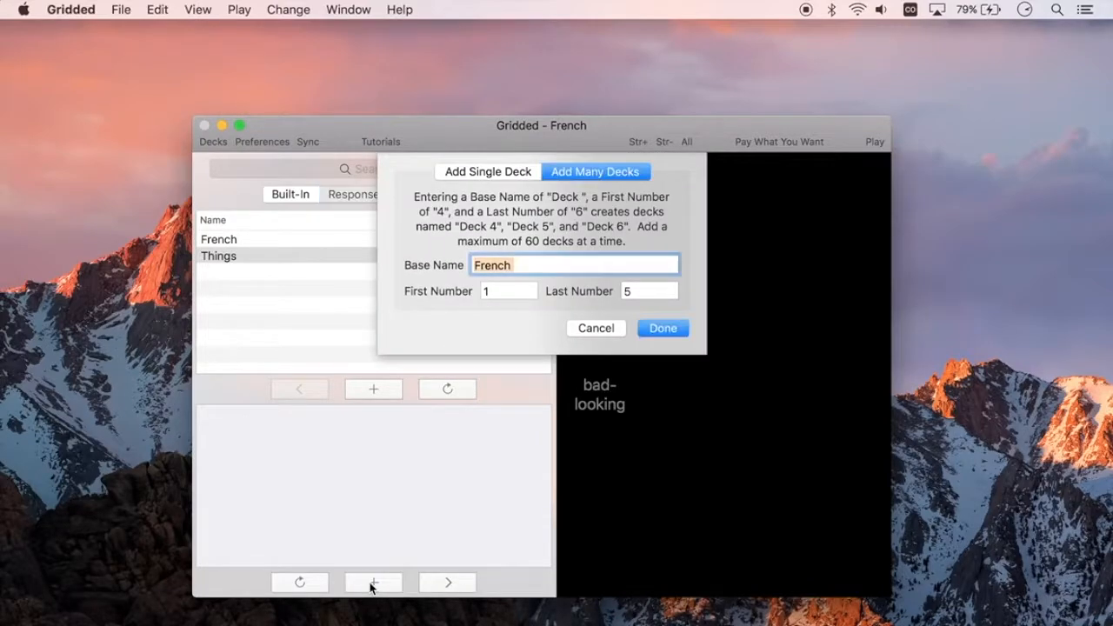
{"action": "left_click", "coordinate": [487, 172]}
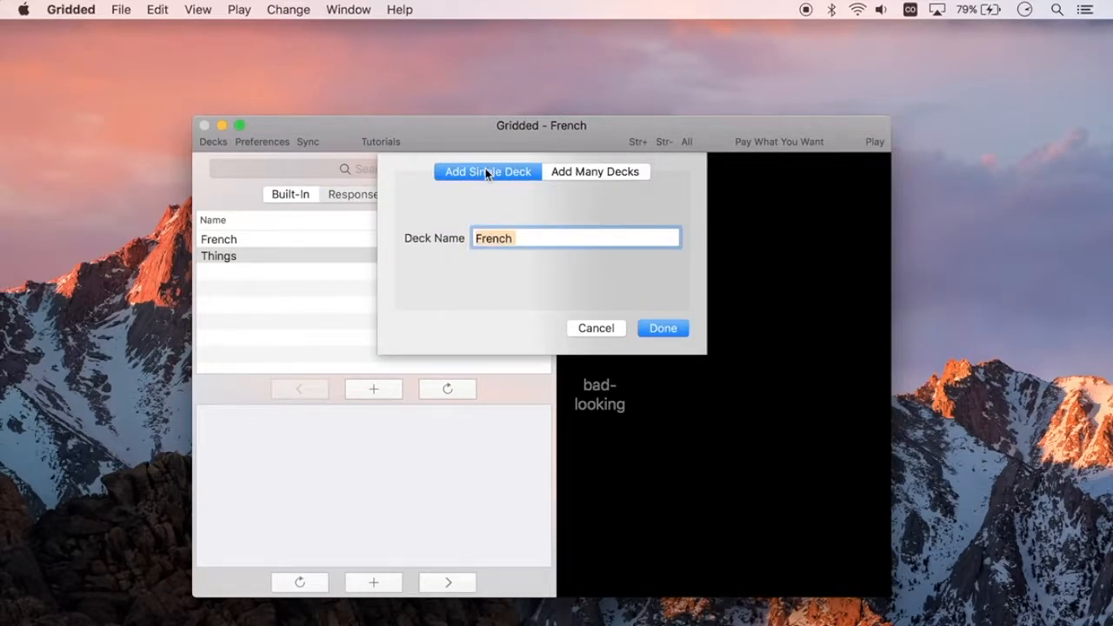
{"action": "type", "text": "Things"}
{"action": "key", "text": "Return"}
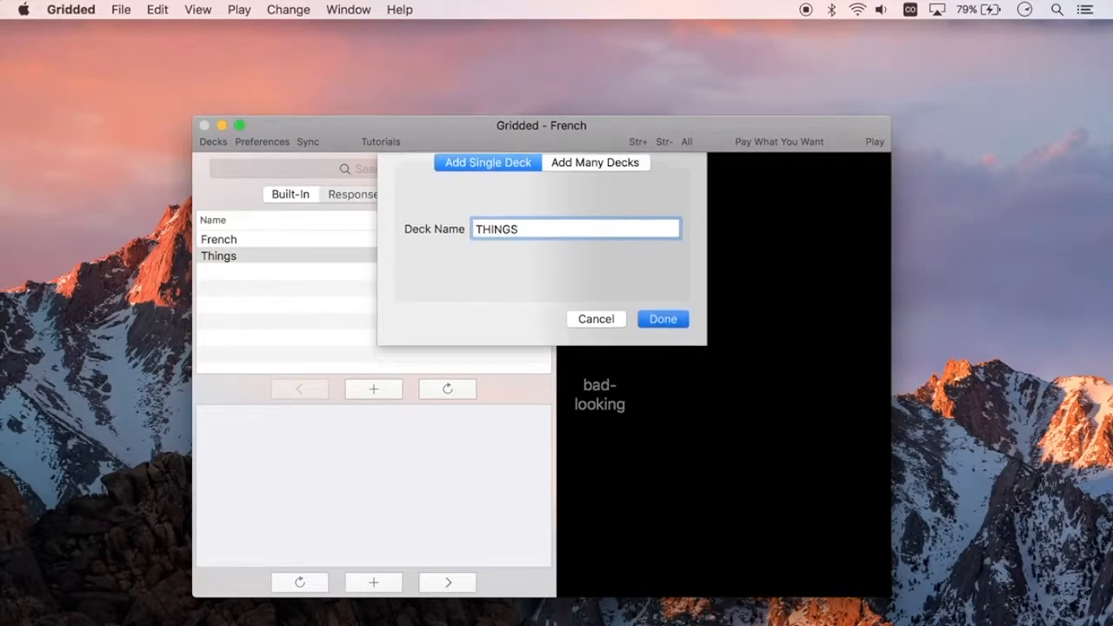
- Create a new bundle named "My Bundle" without adding a new response type to it
{"action": "left_click", "coordinate": [439, 194]}
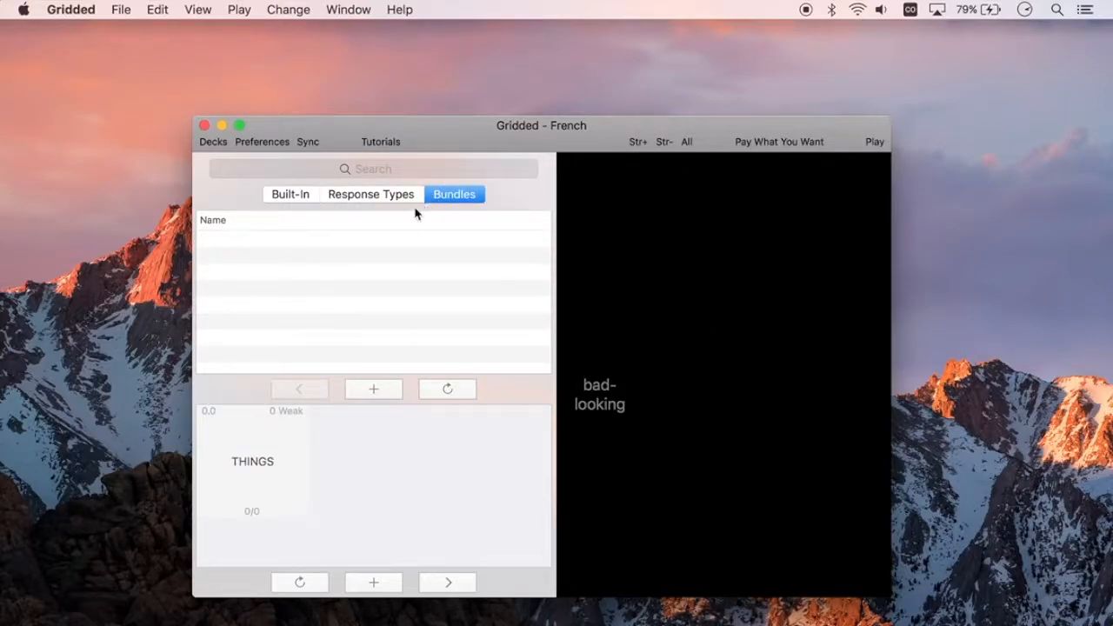
{"action": "left_click", "coordinate": [371, 397]}
{"action": "left_click", "coordinate": [488, 200]}
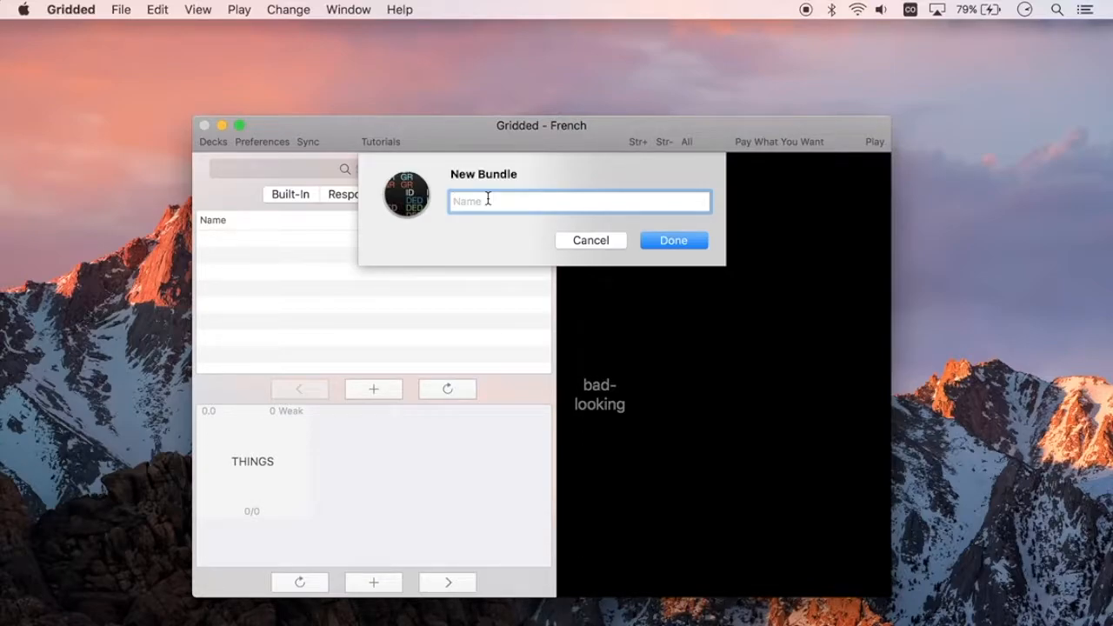
{"action": "type", "text": "My Bundle"}
{"action": "key", "text": "Return"}
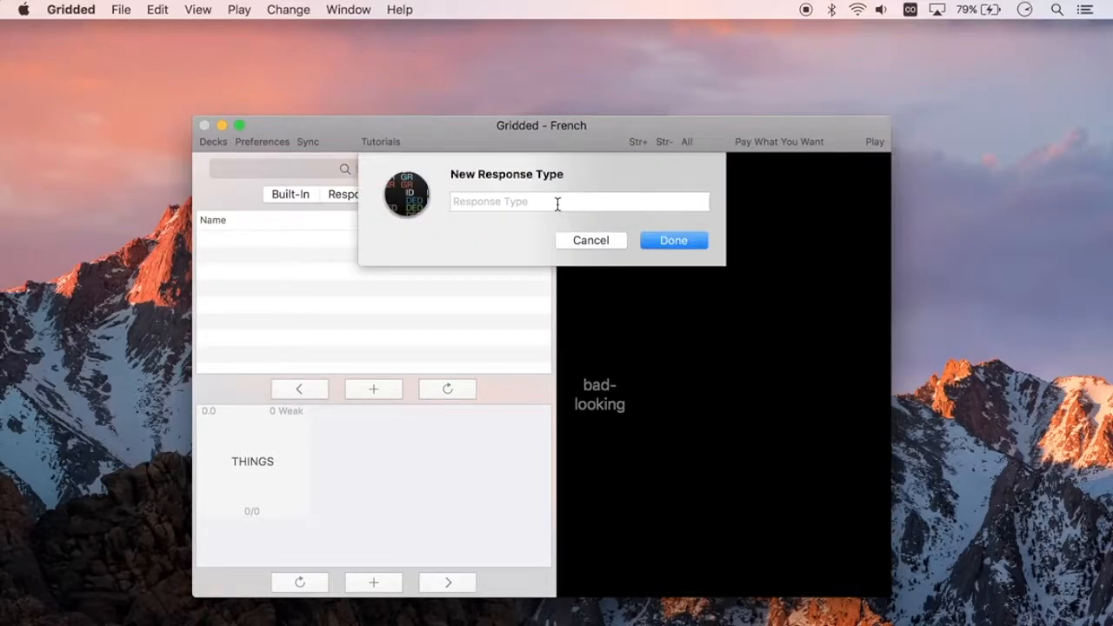
{"action": "left_click", "coordinate": [589, 240]}
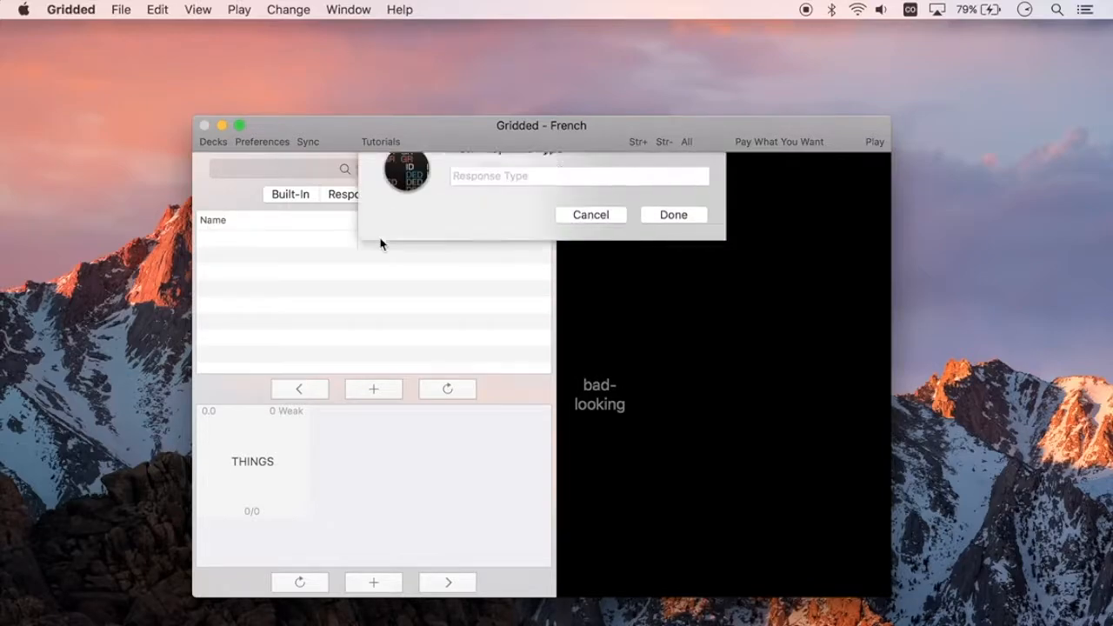
{"action": "left_click", "coordinate": [597, 243]}
- Add the THINGS deck to My Bundle, check the bundle's contents, and return to the list of bundles
{"action": "left_click_drag", "start_coordinate": [281, 462], "coordinate": [281, 241]}
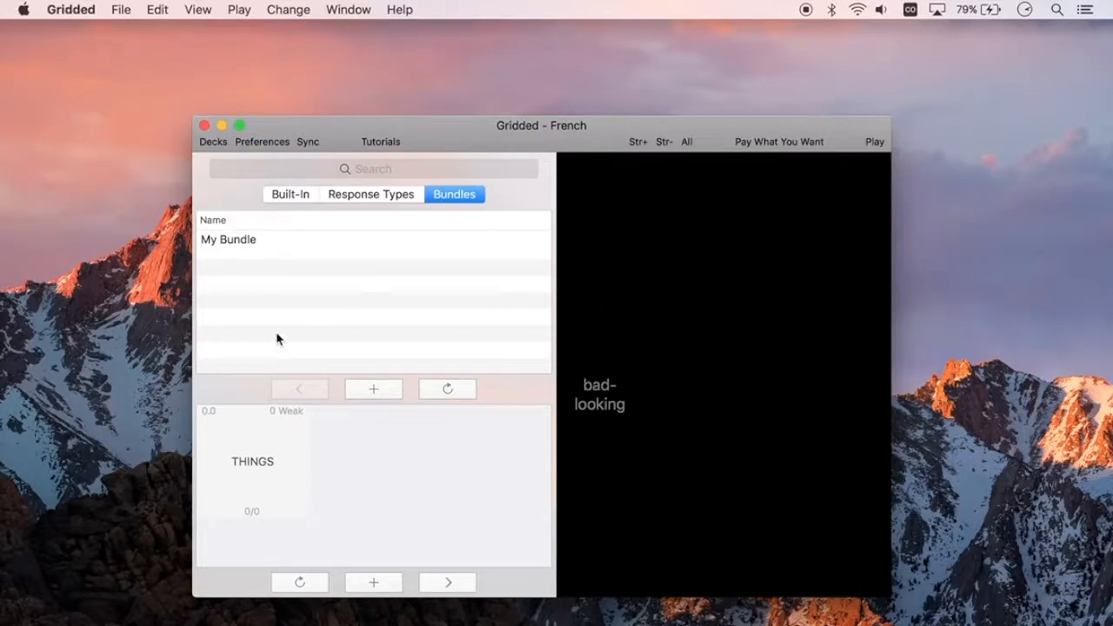
{"action": "left_click", "coordinate": [241, 241]}
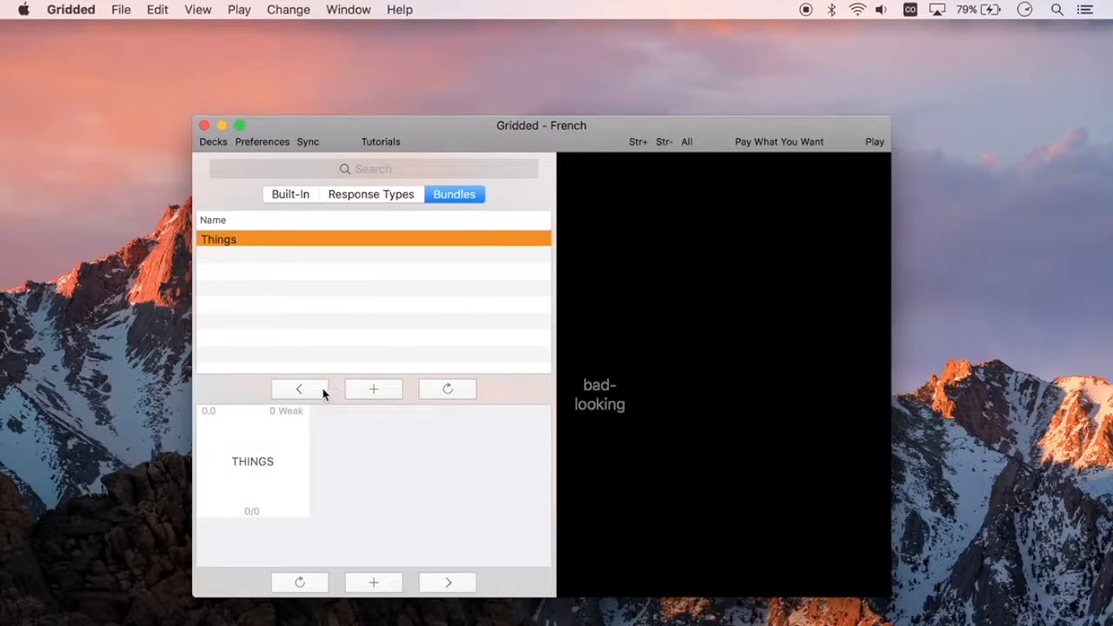
{"action": "left_click", "coordinate": [310, 391]}
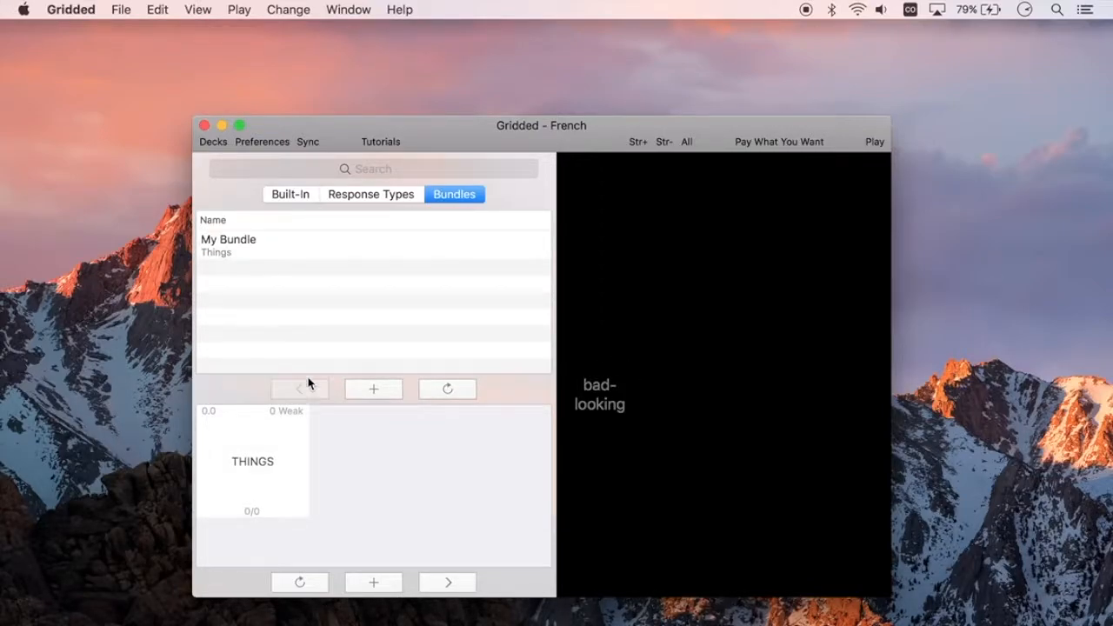
- Add the ALL FRENCH deck from the French response type to My Bundle
{"action": "left_click", "coordinate": [367, 195]}
{"action": "left_click", "coordinate": [294, 243]}
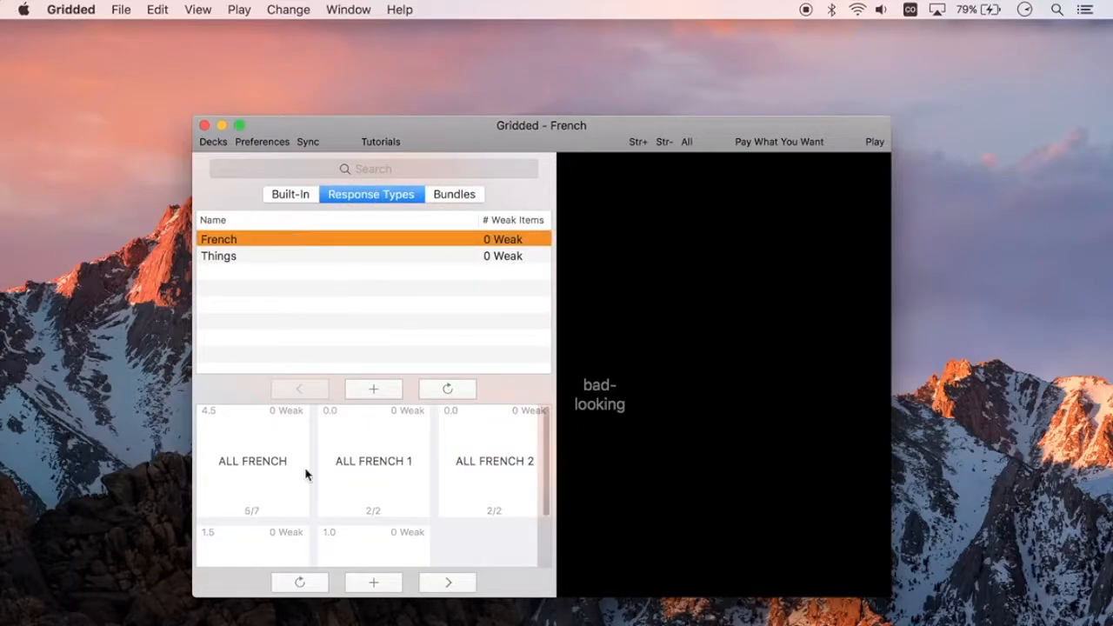
{"action": "left_click", "coordinate": [435, 194]}
{"action": "left_click_drag", "start_coordinate": [259, 472], "coordinate": [286, 259]}
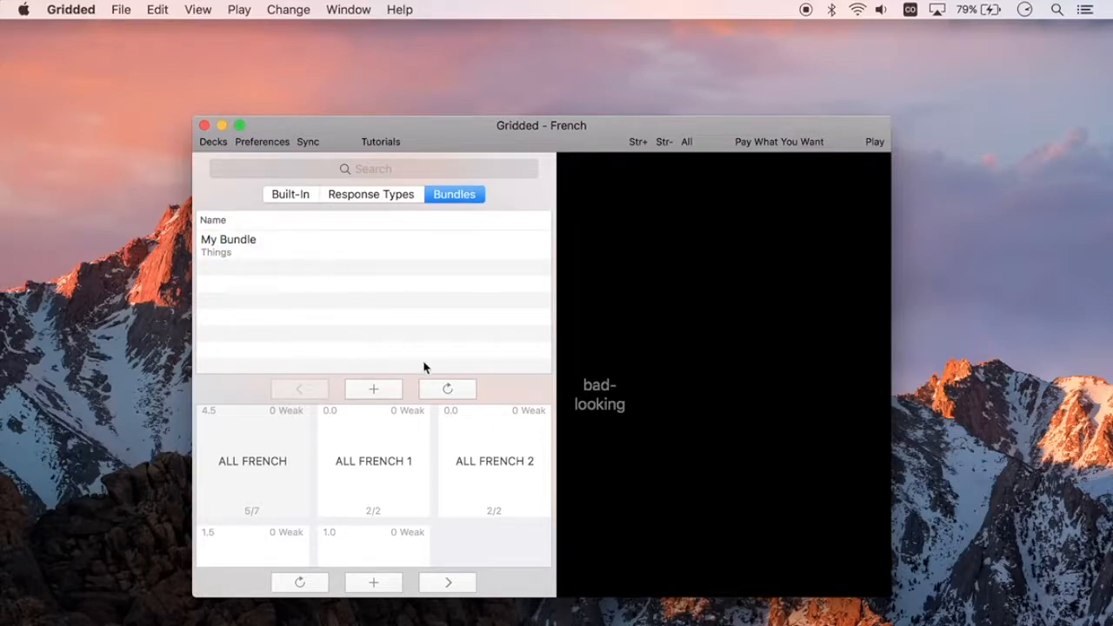
- Examine the decks under the French and Things response types in My Bundle, and return to the list of bundles
{"action": "double_click", "coordinate": [305, 252]}
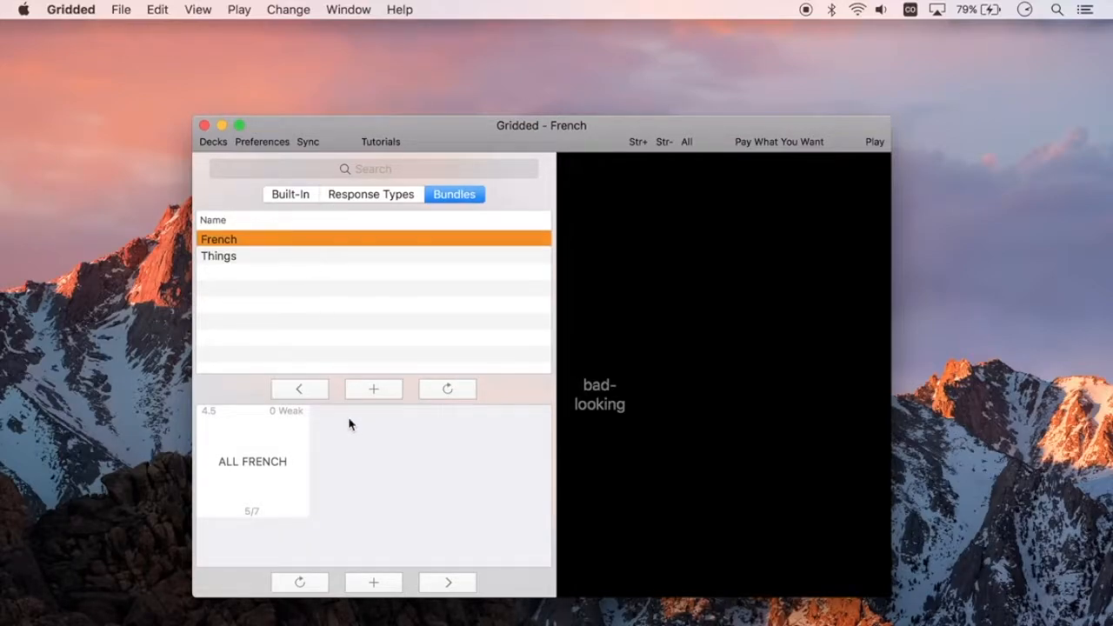
{"action": "left_click", "coordinate": [309, 389]}
{"action": "left_click", "coordinate": [275, 255]}
{"action": "left_click", "coordinate": [275, 255]}
{"action": "key", "text": "Down"}
{"action": "key", "text": "Up"}
{"action": "key", "text": "Down"}
{"action": "key", "text": "Up"}
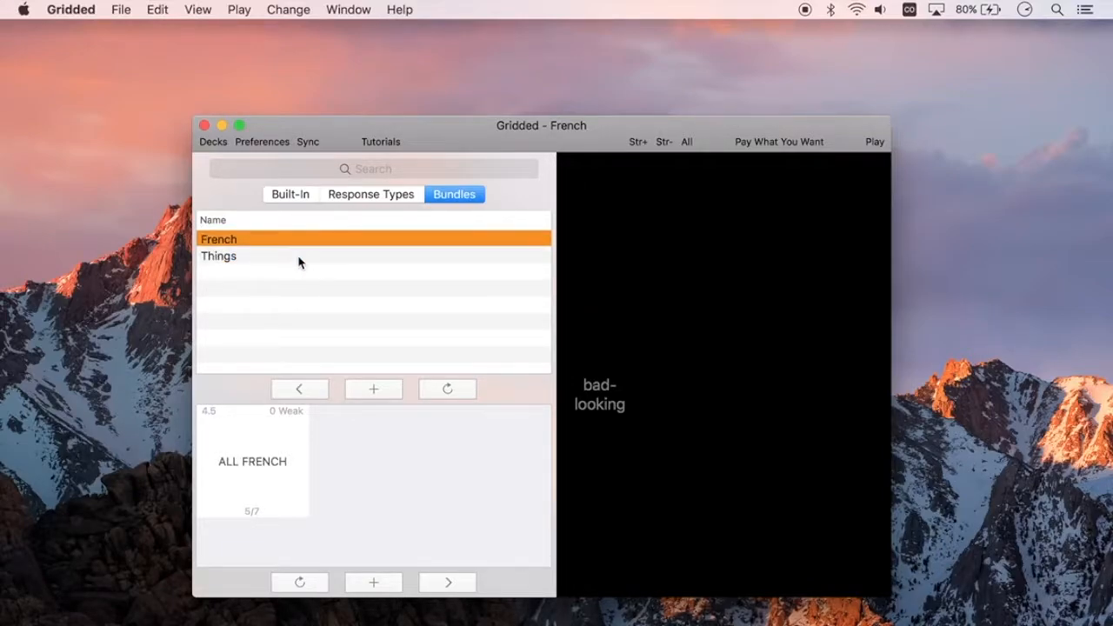
{"action": "key", "text": "Down"}
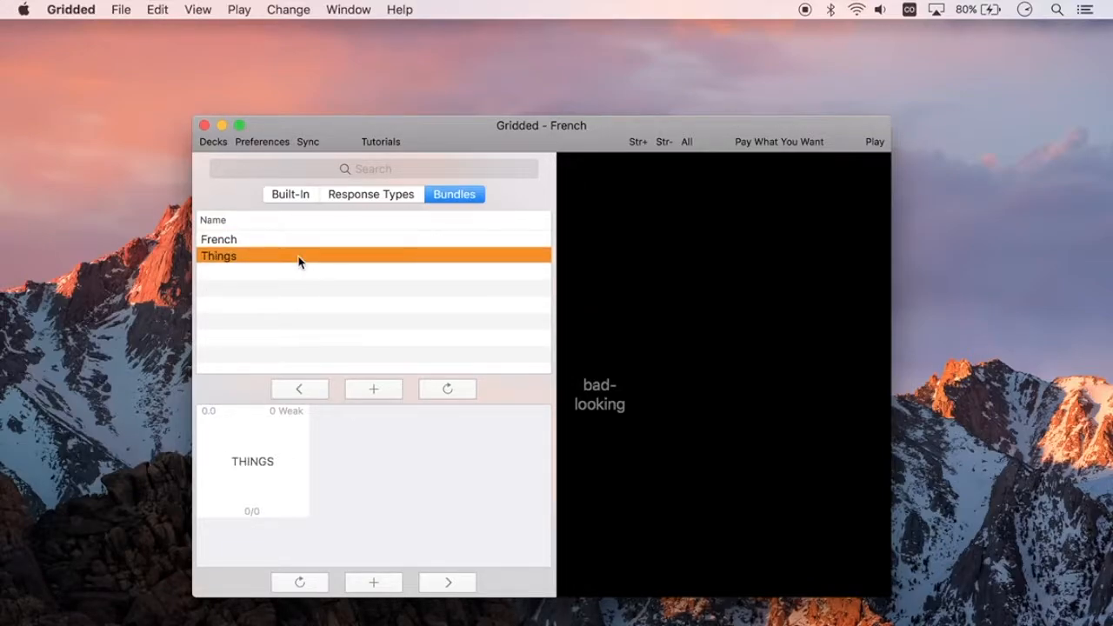
{"action": "left_click", "coordinate": [385, 242]}
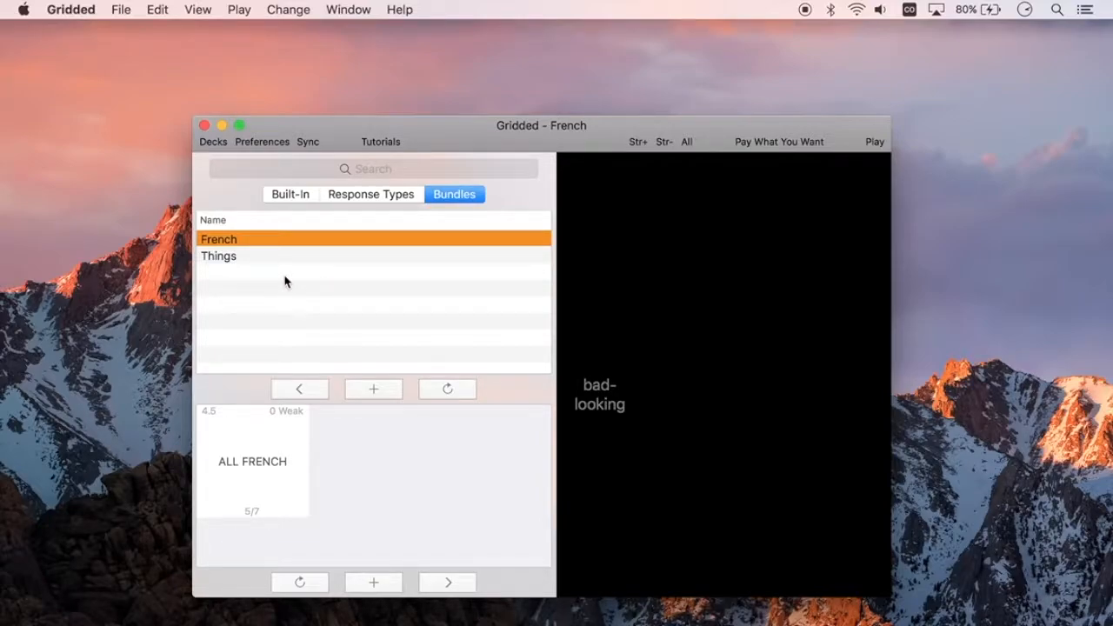
{"action": "left_click", "coordinate": [309, 391]}
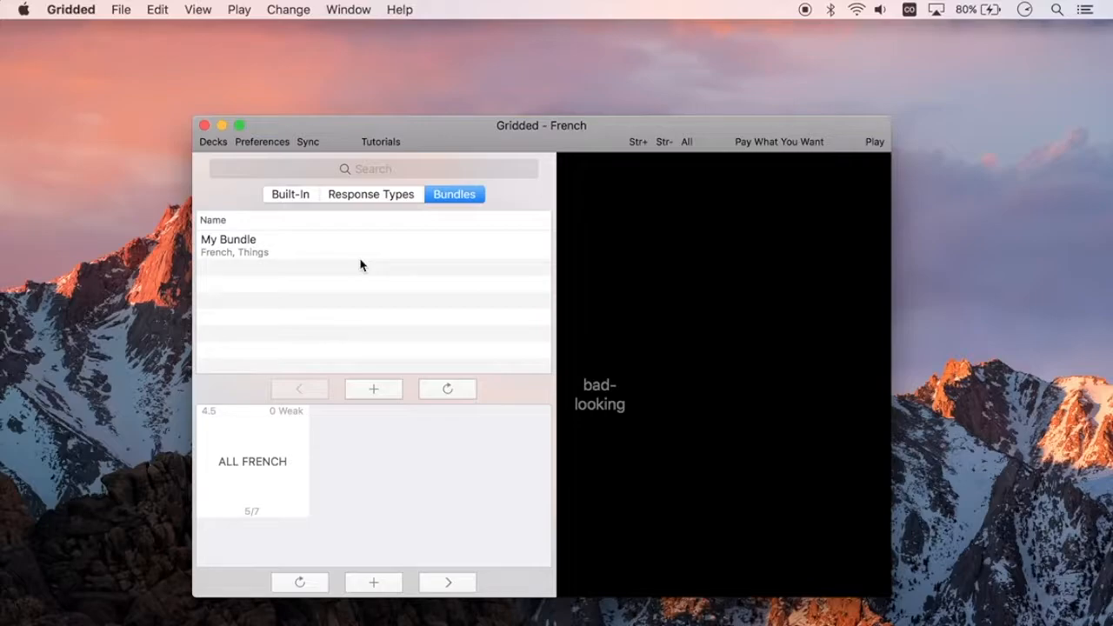
- Make an editable copy of the built-in Katakana deck from the Japanese Romaji response type
{"action": "left_click", "coordinate": [293, 198]}
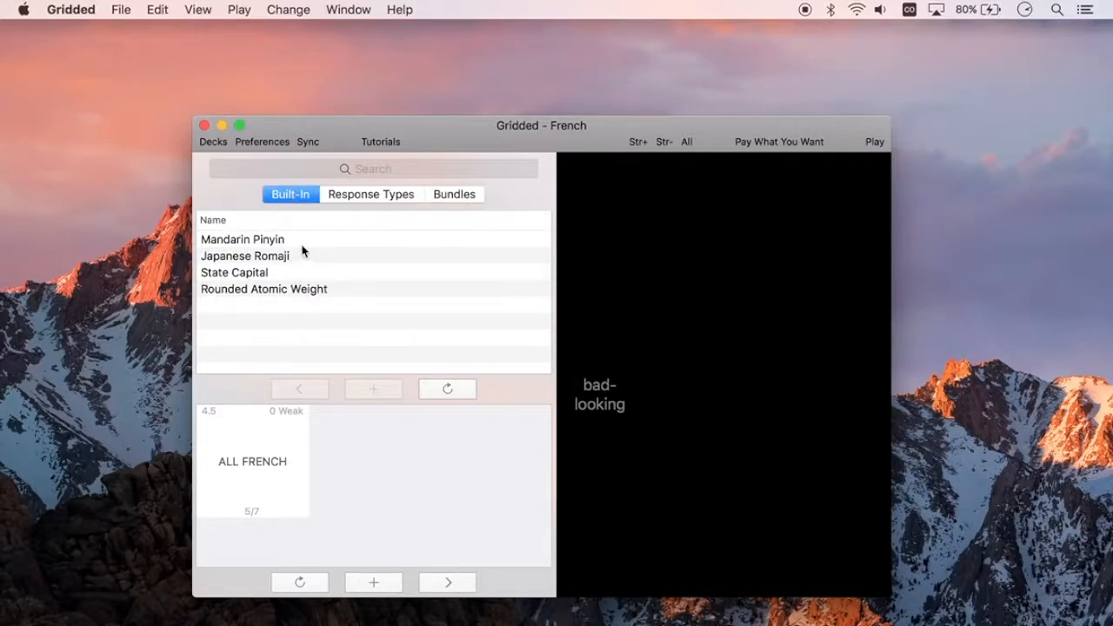
{"action": "left_click", "coordinate": [307, 255]}
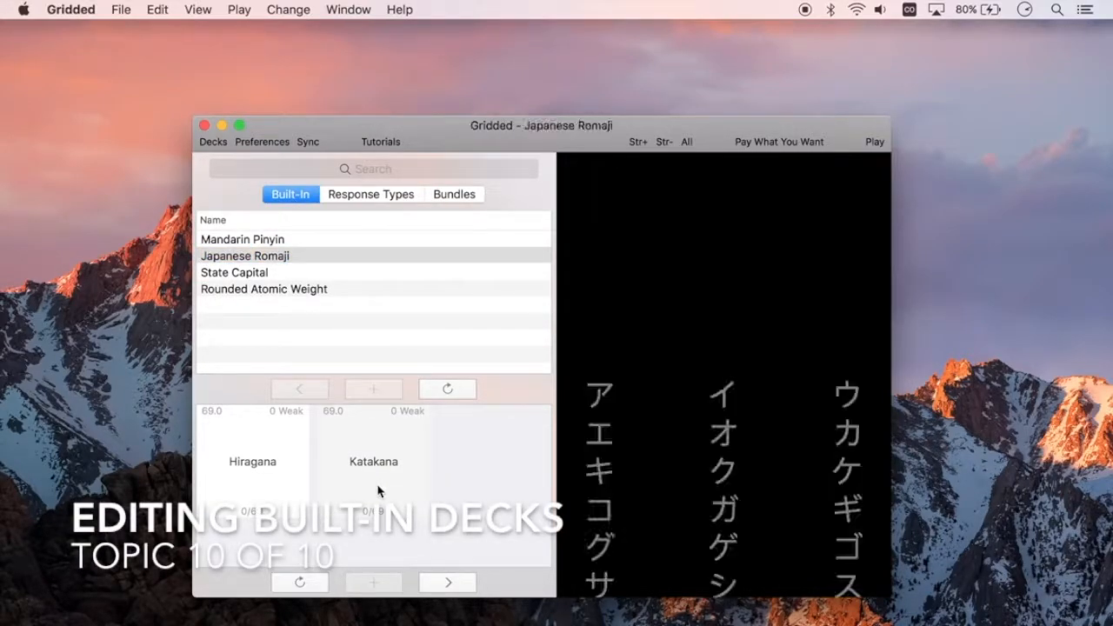
{"action": "right_click", "coordinate": [391, 461]}
{"action": "left_click", "coordinate": [423, 498]}
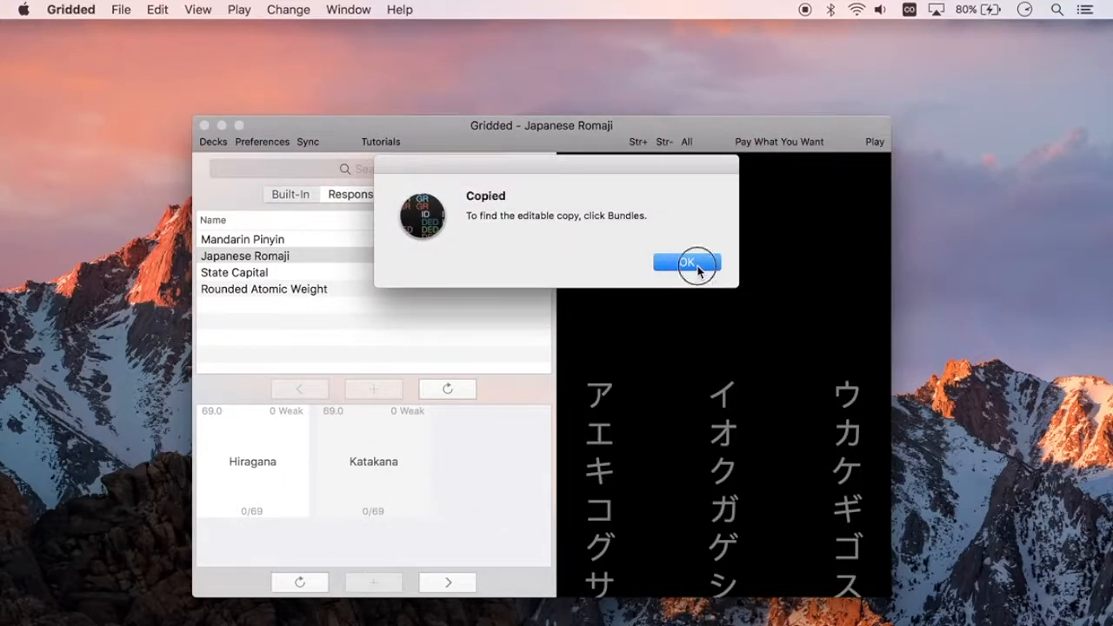
{"action": "left_click", "coordinate": [687, 262]}
- In the copied Katakana deck of the Japanese Romaji Copy bundle, change the response of the item ア to "A"
{"action": "left_click", "coordinate": [437, 195]}
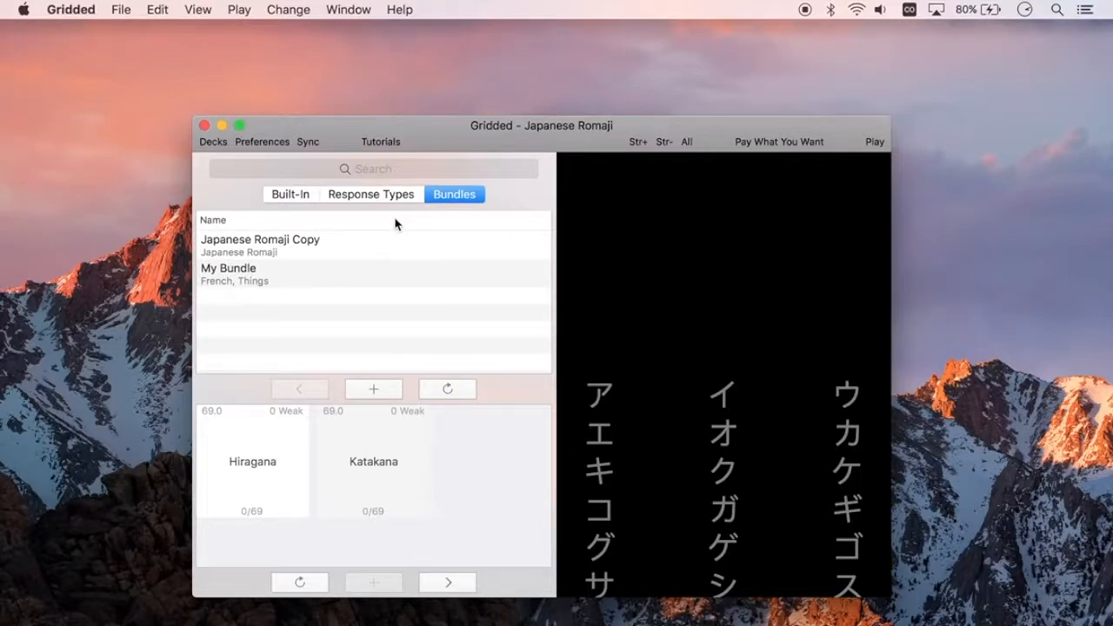
{"action": "double_click", "coordinate": [354, 242]}
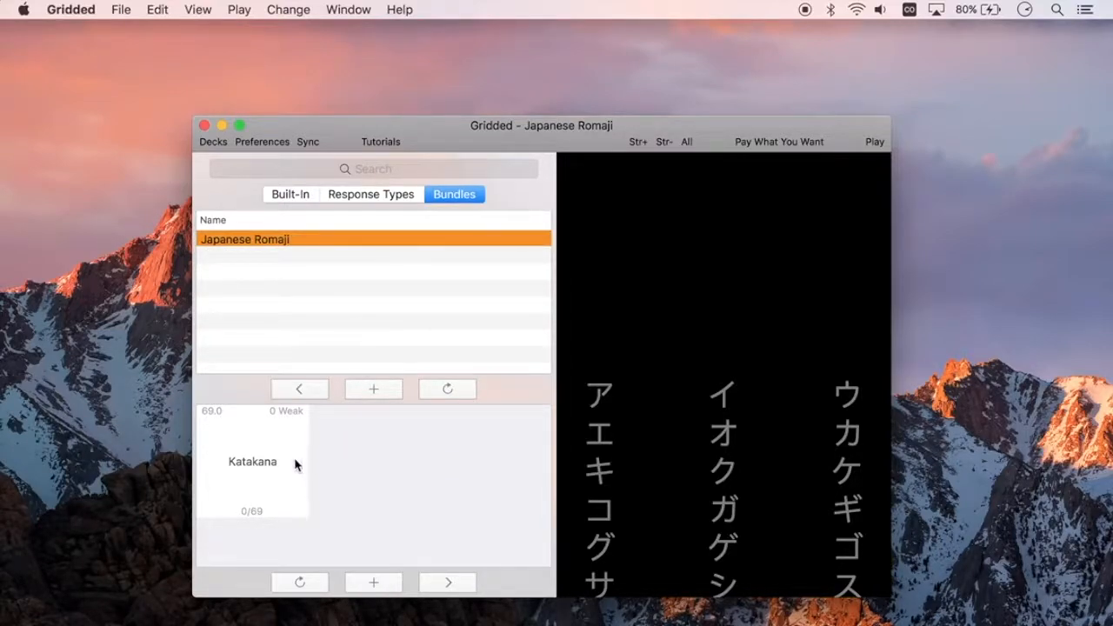
{"action": "left_click", "coordinate": [602, 397]}
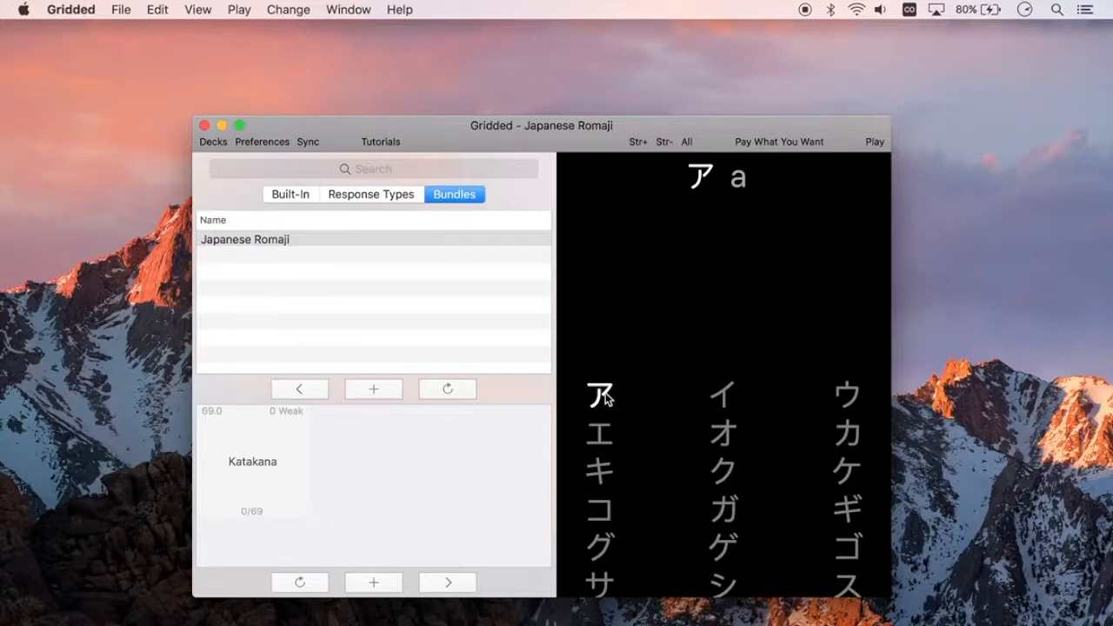
{"action": "right_click", "coordinate": [605, 394]}
{"action": "left_click", "coordinate": [621, 398]}
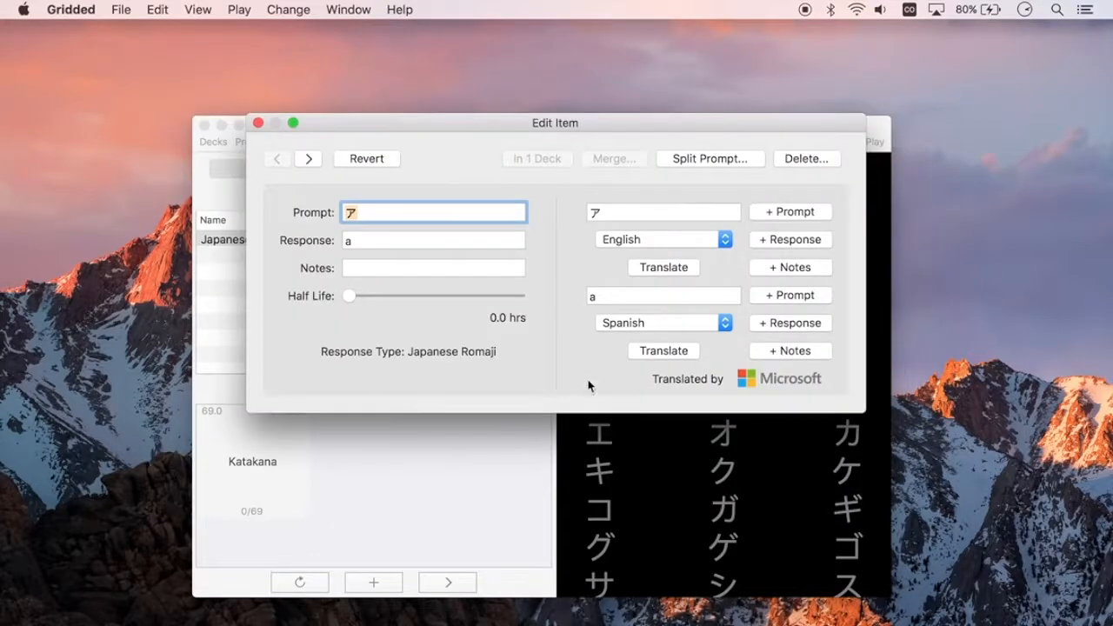
{"action": "left_click", "coordinate": [354, 242]}
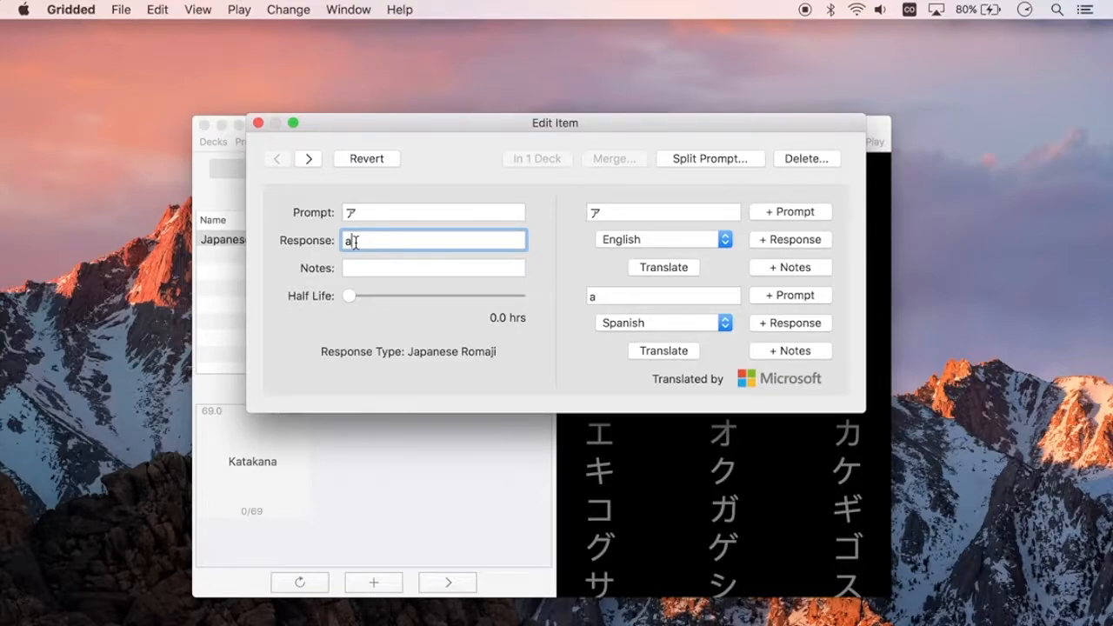
{"action": "type", "text": "("}
{"action": "key", "text": "BackSpace"}
{"action": "key", "text": "BackSpace"}
{"action": "key", "text": "BackSpace"}
{"action": "type", "text": "A"}
{"action": "left_click", "coordinate": [258, 124]}
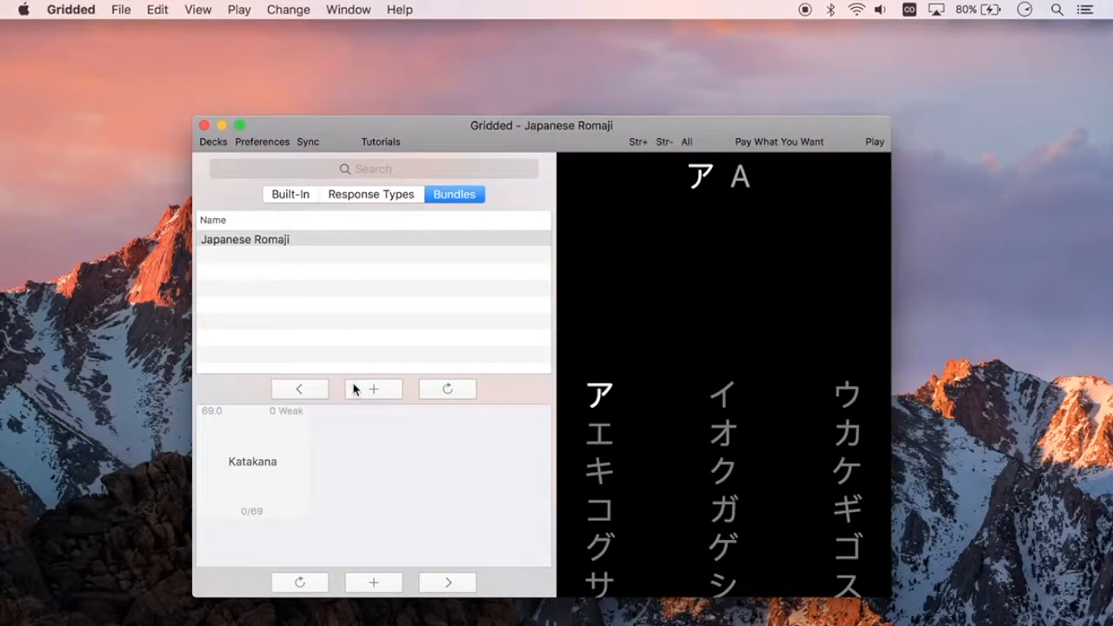
- Look at the responses of the items イ and ウ in the copied Katakana deck, and clear the selected items
{"action": "left_click", "coordinate": [730, 404]}
{"action": "left_click", "coordinate": [848, 396]}
{"action": "left_click", "coordinate": [748, 401]}
{"action": "left_click", "coordinate": [848, 396]}
{"action": "left_click", "coordinate": [611, 394]}
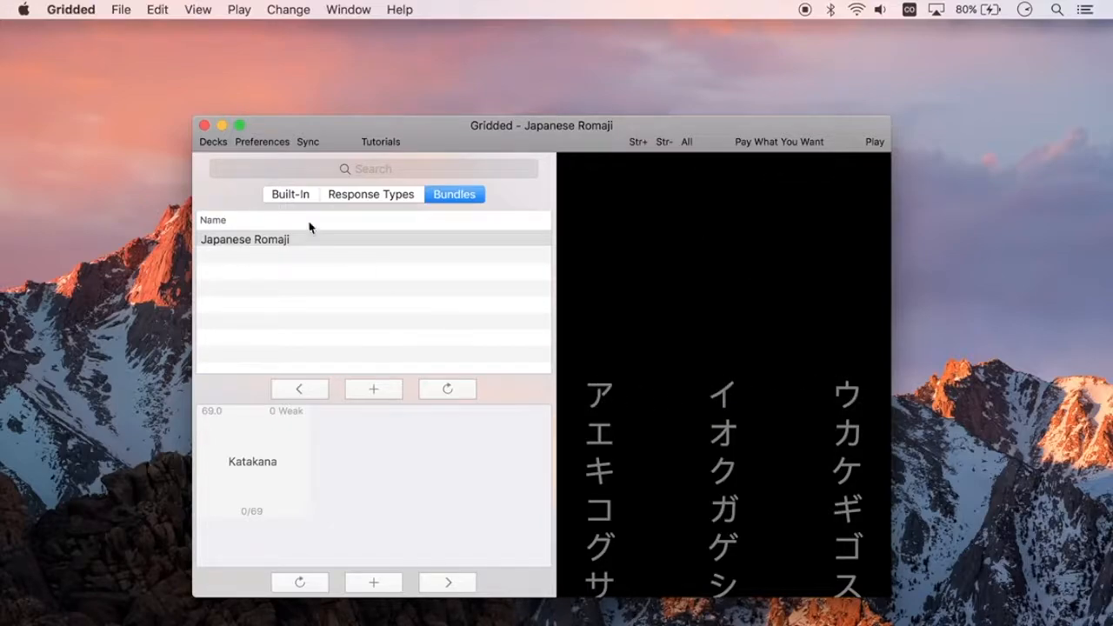
- Compare the response of ア in the built-in Katakana deck with the copied deck, and check イ in the copy
{"action": "left_click", "coordinate": [278, 197]}
{"action": "left_click", "coordinate": [301, 257]}
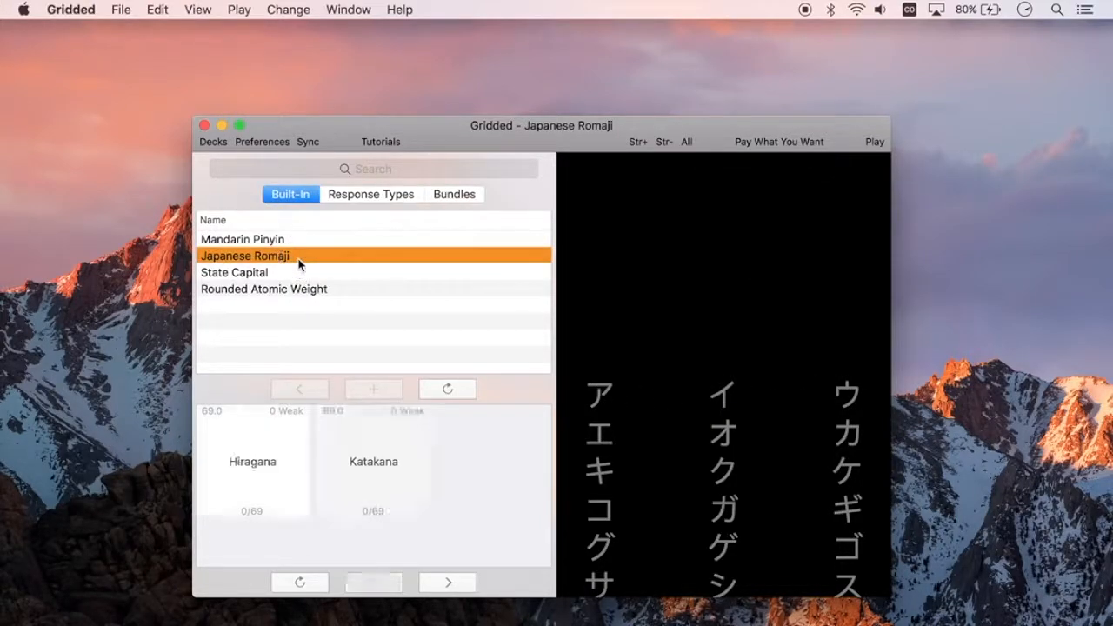
{"action": "left_click", "coordinate": [627, 389]}
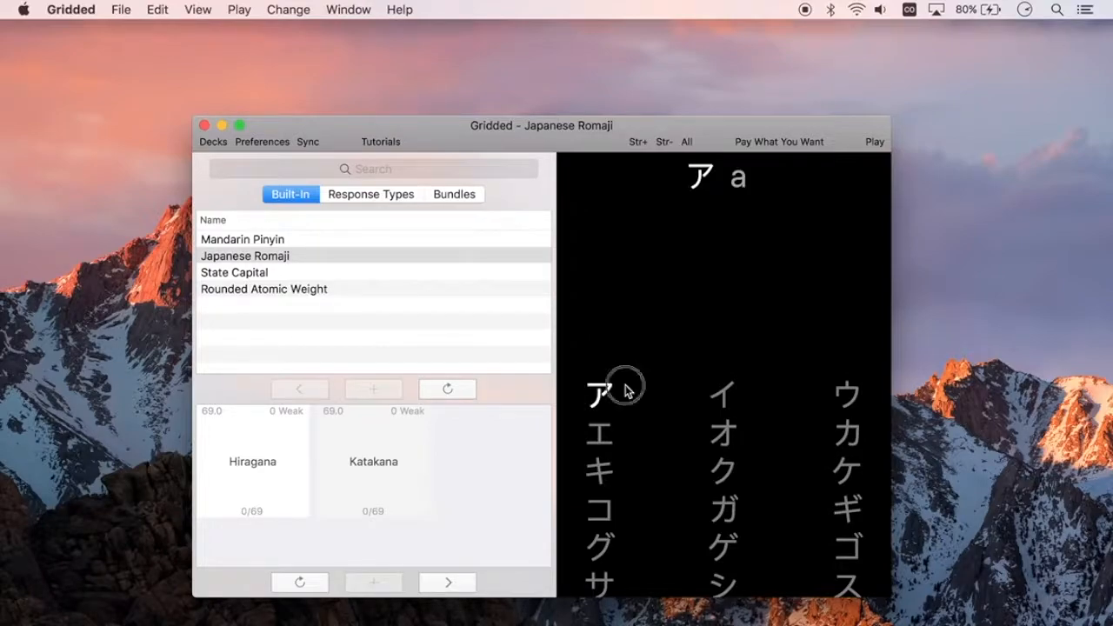
{"action": "left_click", "coordinate": [627, 389]}
{"action": "left_click", "coordinate": [457, 192]}
{"action": "left_click", "coordinate": [296, 241]}
{"action": "left_click", "coordinate": [298, 460]}
{"action": "left_click", "coordinate": [600, 396]}
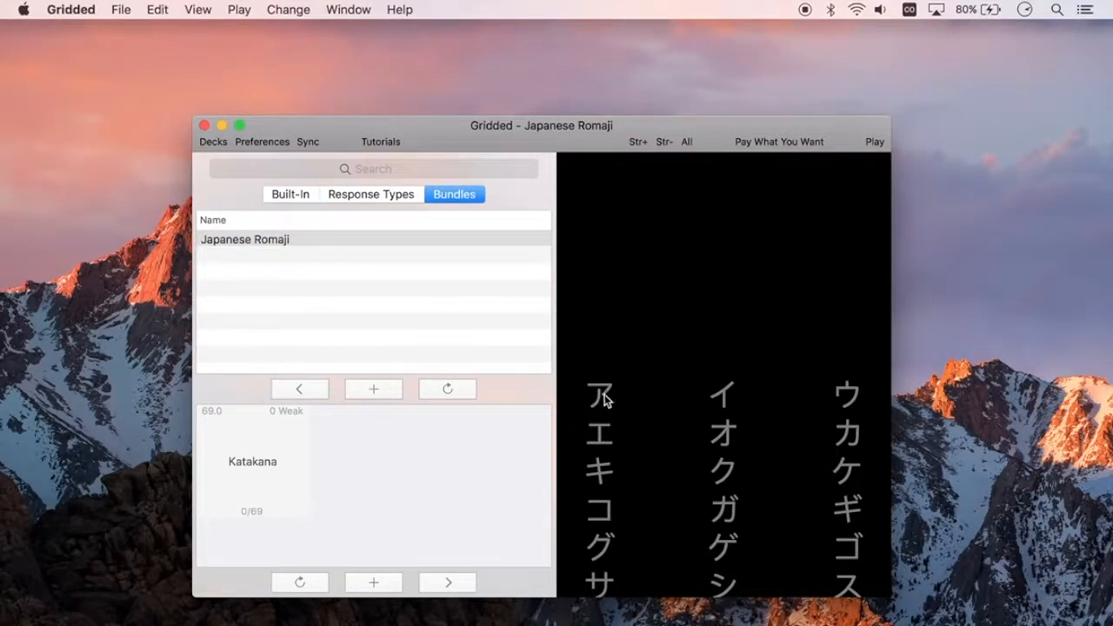
{"action": "left_click", "coordinate": [724, 394]}
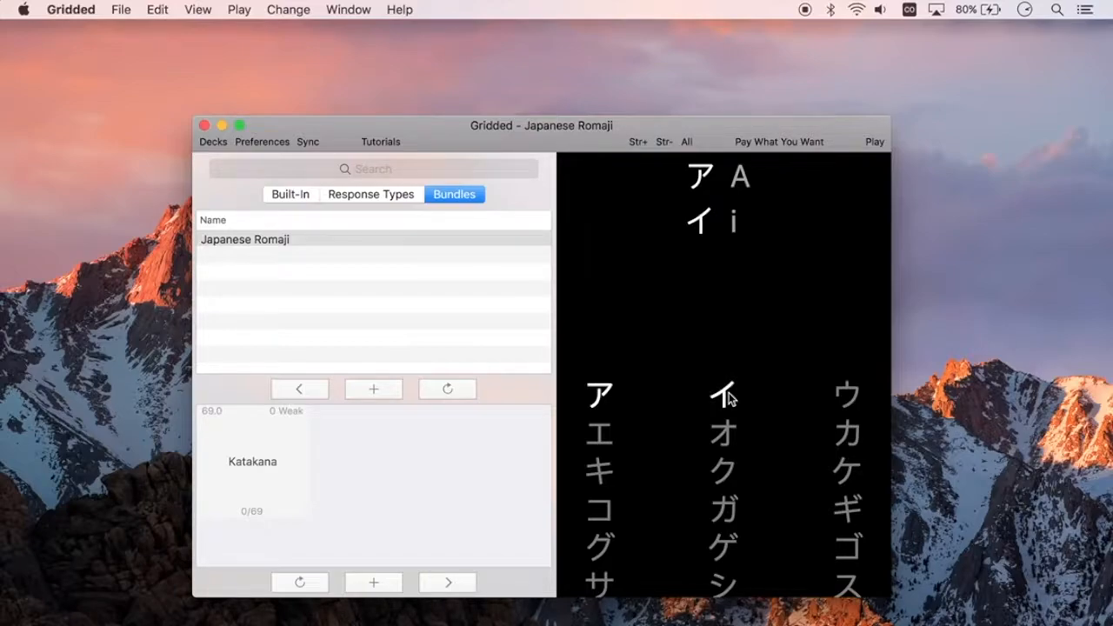